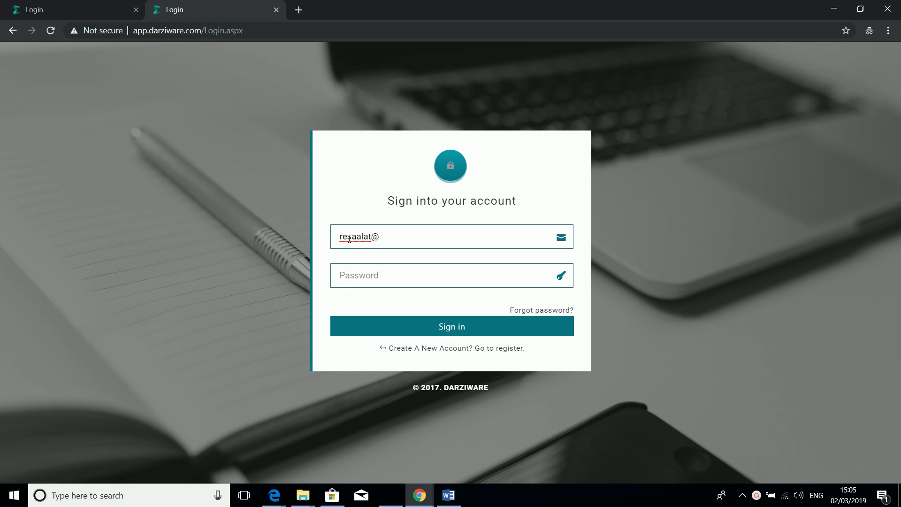
Step: Enter the account e-mail address and password and submit the DarzeeWare sign-in form
type("gmail.com")
key("Tab")
type("•••••••••")
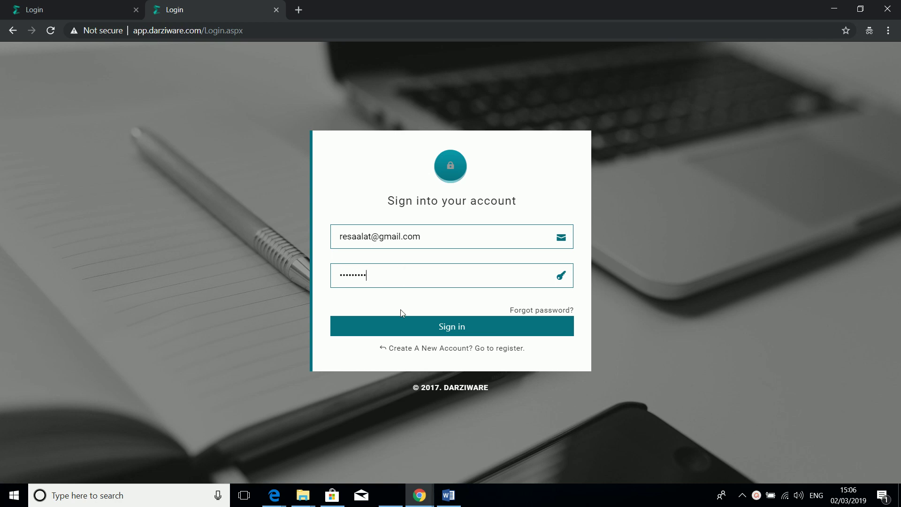
left_click(410, 327)
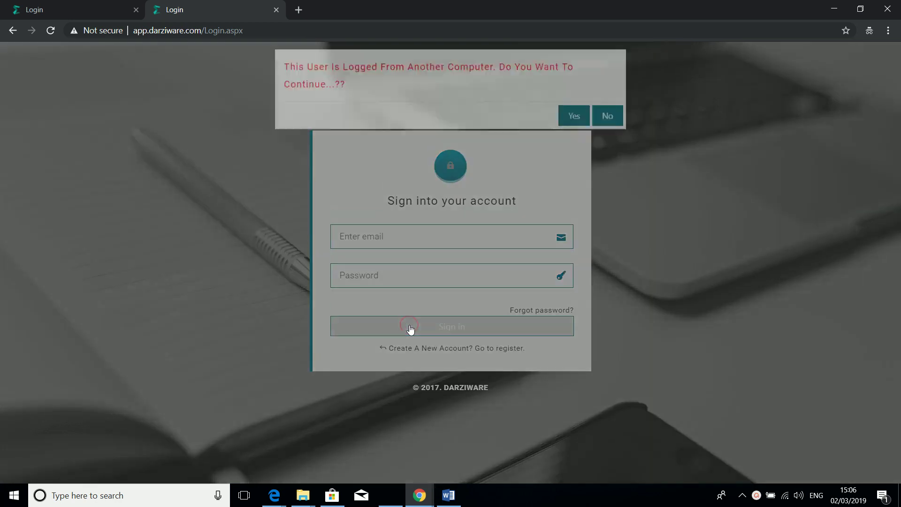
Step: Continue signing in despite the other session to reach the dashboard showing 15 active orders
left_click(570, 128)
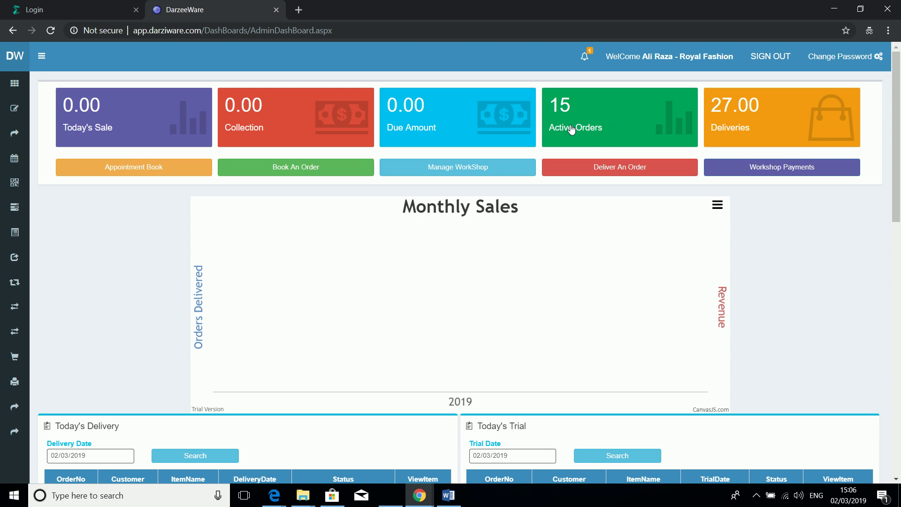
left_click_drag(900, 164, 898, 135)
mouse_move(22, 117)
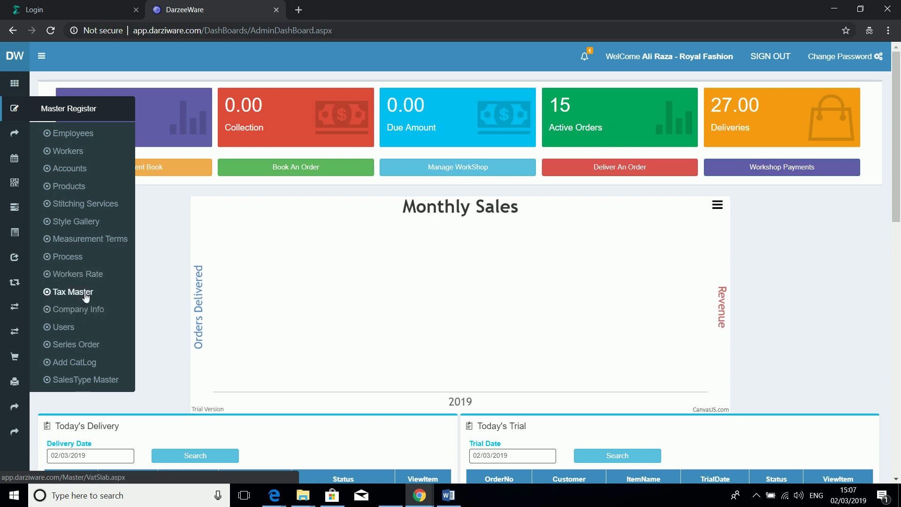
Step: Open Measurement Terms, reload past the connection error, and view the CUFF, COLLAR, WAIST, CHEST list
left_click(87, 243)
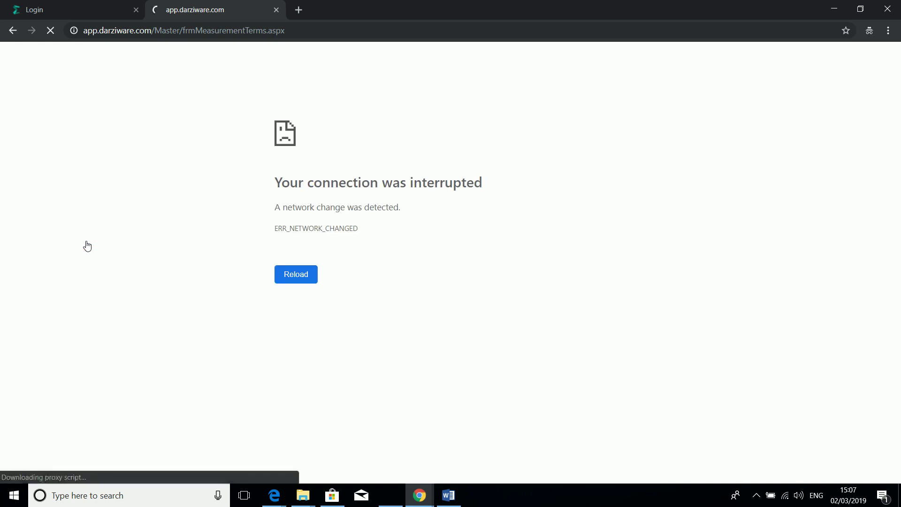
left_click(297, 277)
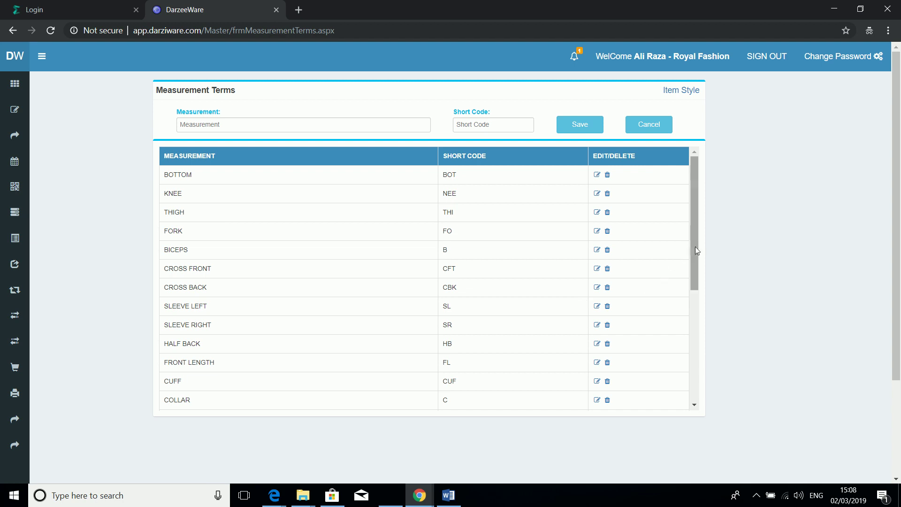
left_click_drag(695, 247, 710, 373)
left_click(325, 388)
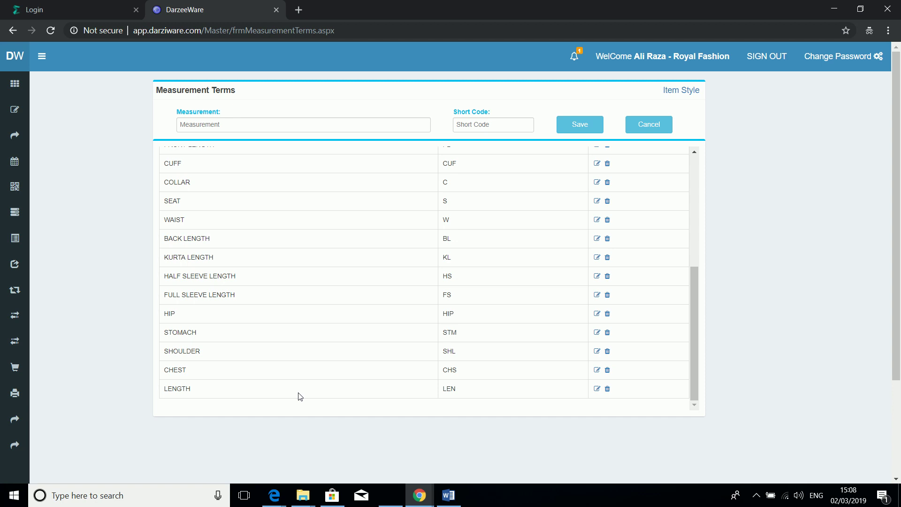
Step: Enter SAMPLE LENGTH as the new measurement name
left_click(320, 119)
type("Sample")
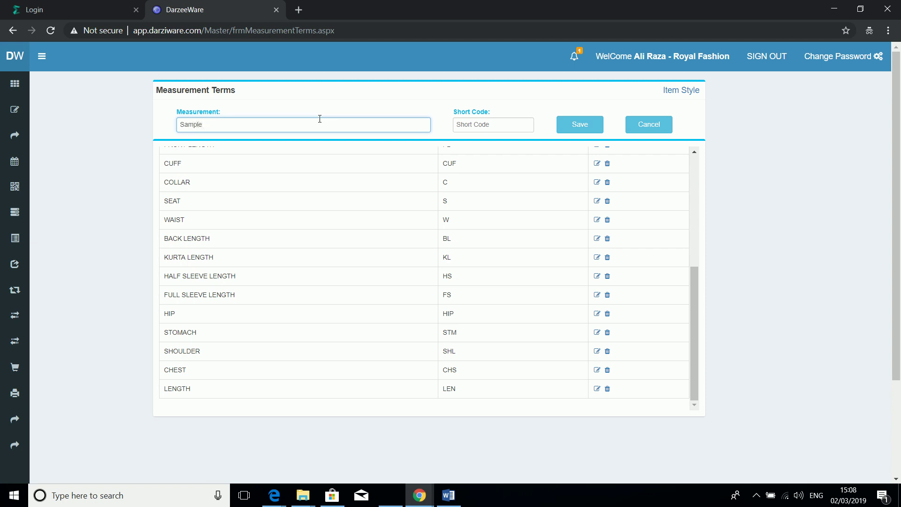
key("BackSpace")
key("BackSpace")
key("BackSpace")
type("AMPLE")
left_click(519, 125)
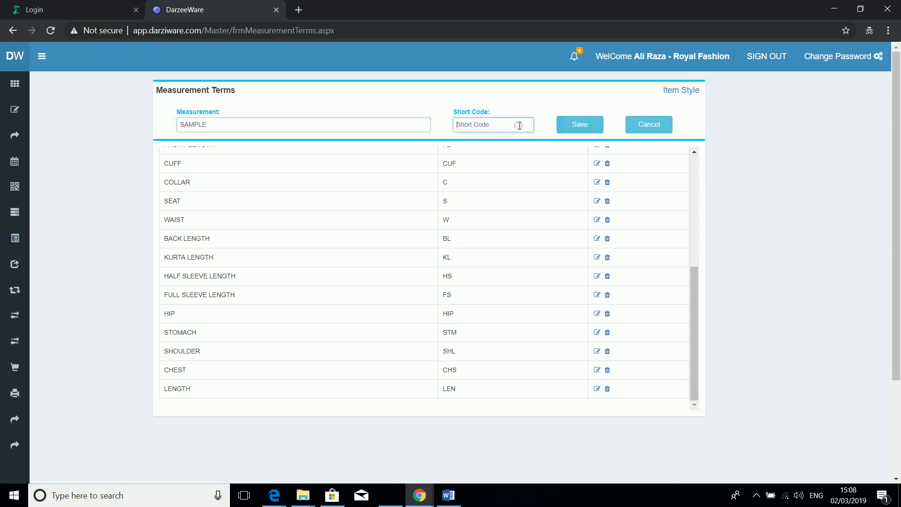
left_click(370, 121)
type("LE")
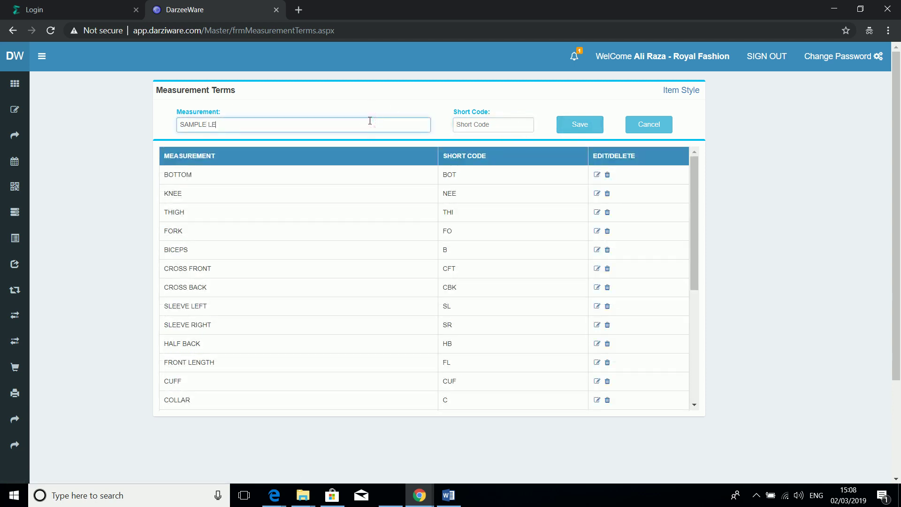
type("NGTH")
Step: Give it the short code SLN and save the new term
left_click(475, 130)
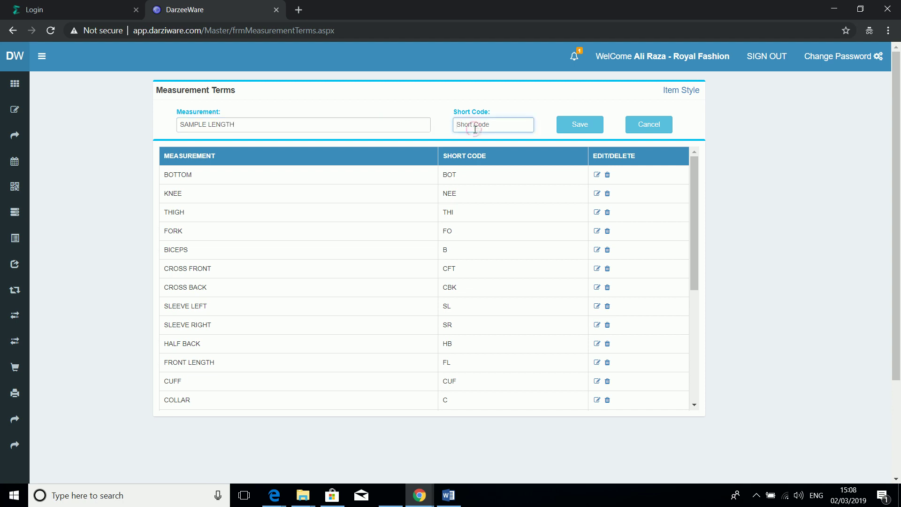
type("LEN")
left_click(573, 131)
type("SAN")
left_click(559, 126)
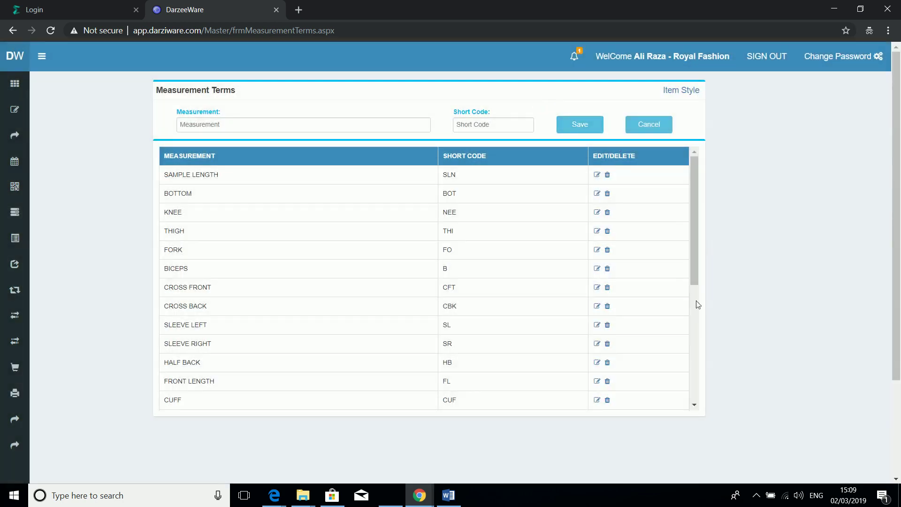
scroll(696, 306, "down", 5)
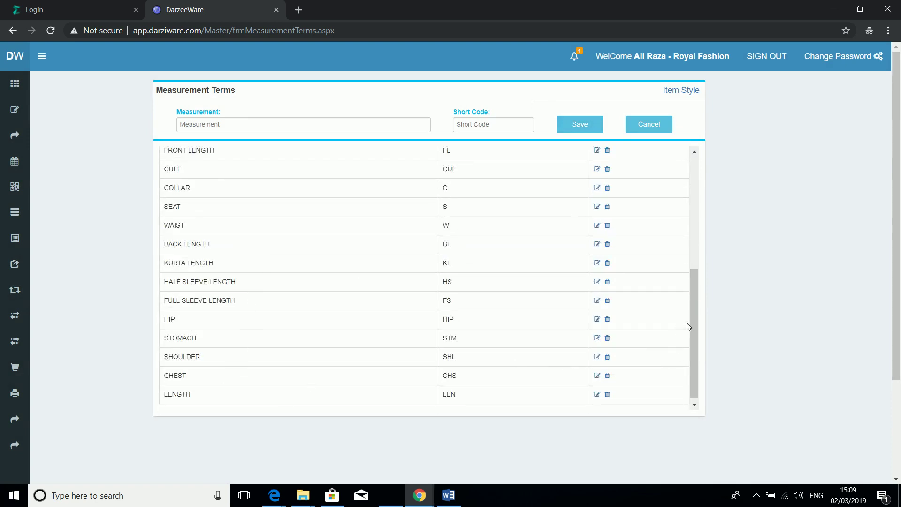
left_click_drag(695, 323, 689, 227)
left_click(334, 181)
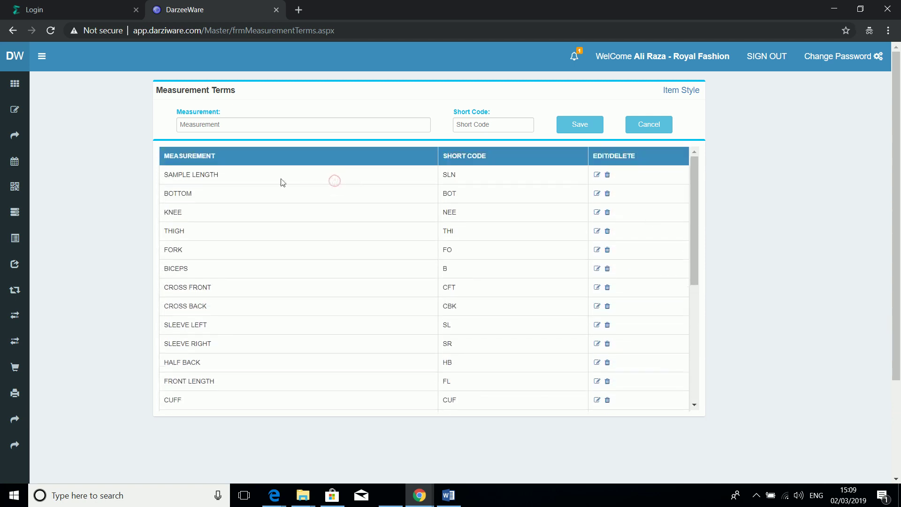
left_click_drag(166, 175, 224, 179)
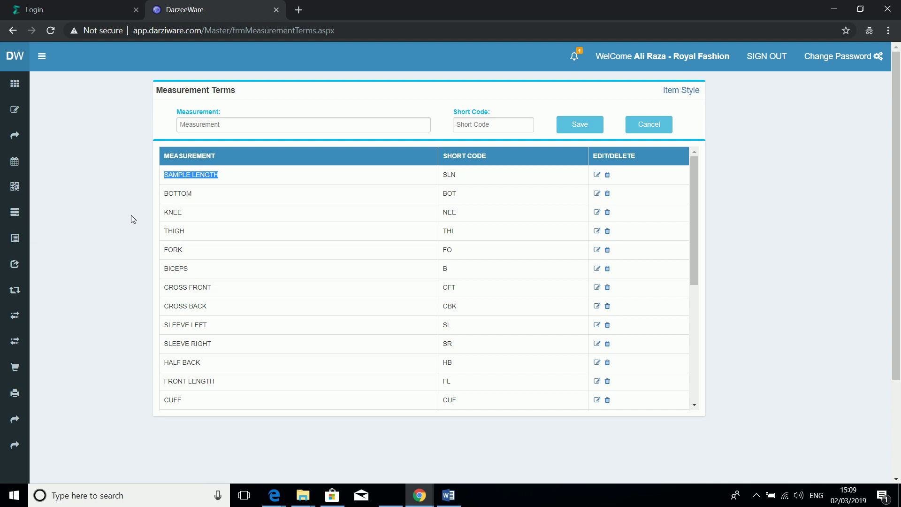
mouse_move(24, 113)
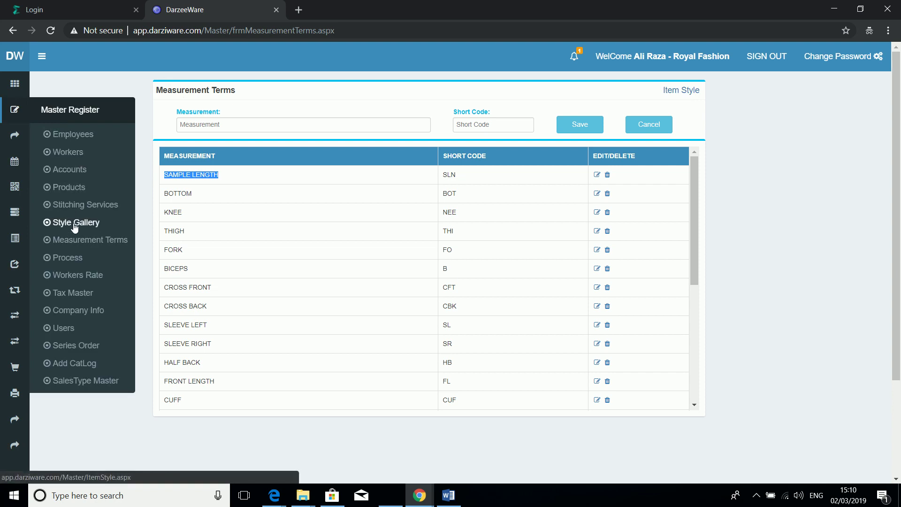
Step: Open the Style Gallery and show SHIRT_COLLAR options like Button Down and Cut Away
left_click(74, 223)
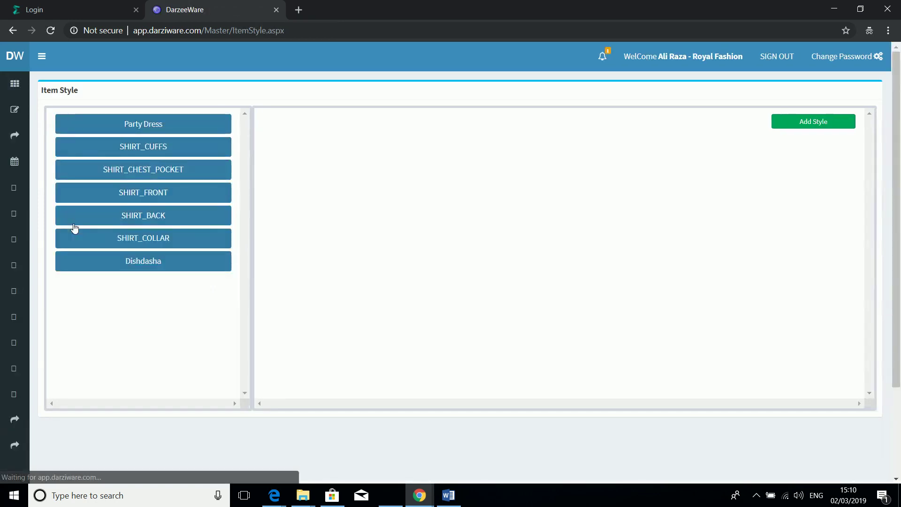
left_click(112, 242)
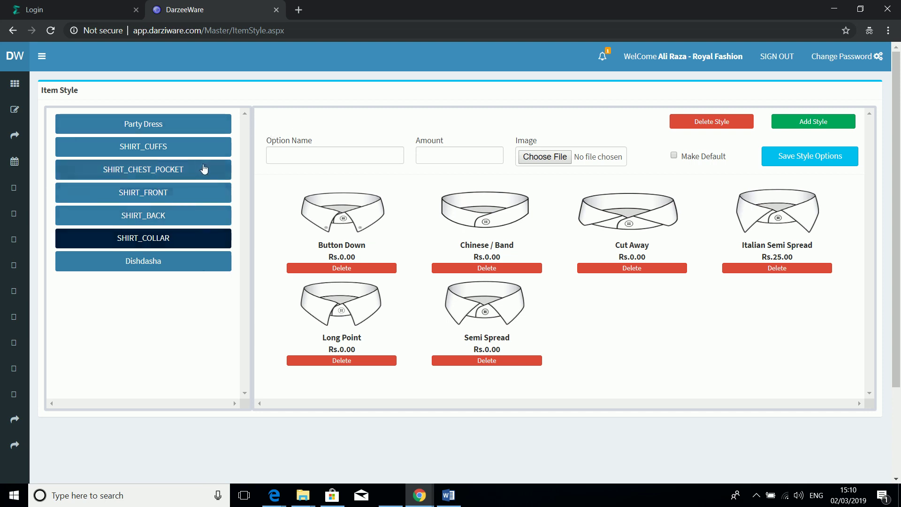
Step: Add and save a new TROUSER_SP style, then open its empty option list
left_click(812, 123)
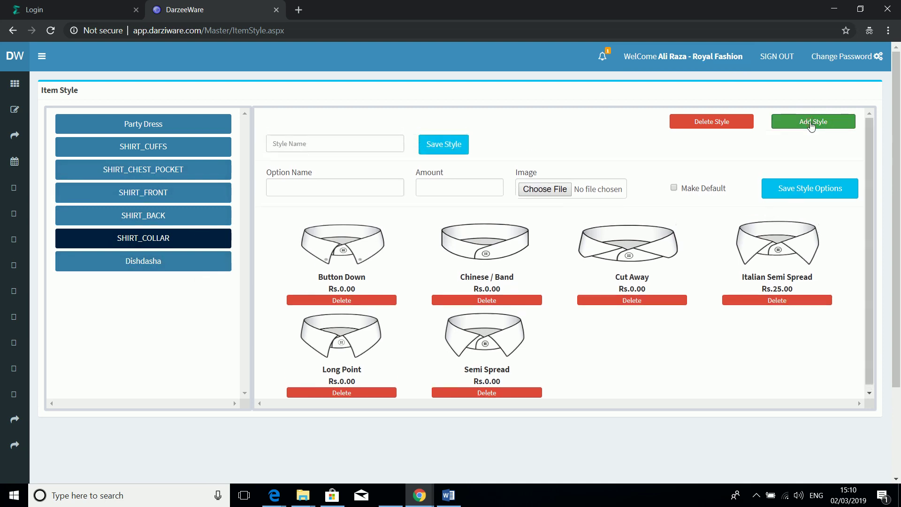
left_click(391, 143)
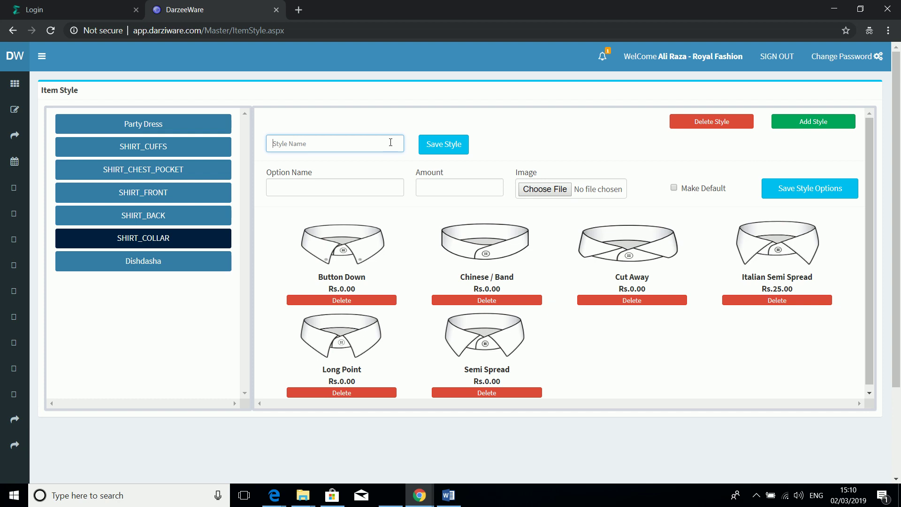
type("TROU")
type("SER_PO")
key("BackSpace")
key("BackSpace")
key("BackSpace")
left_click(437, 147)
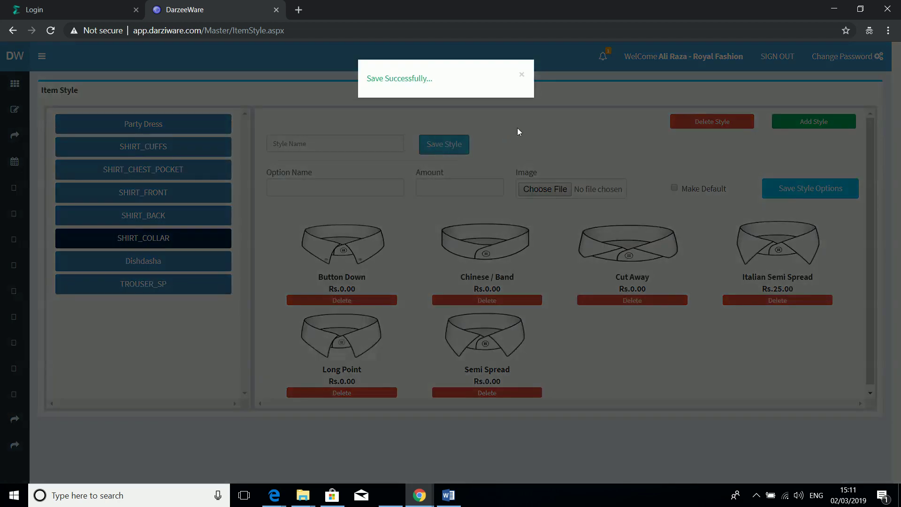
left_click(517, 128)
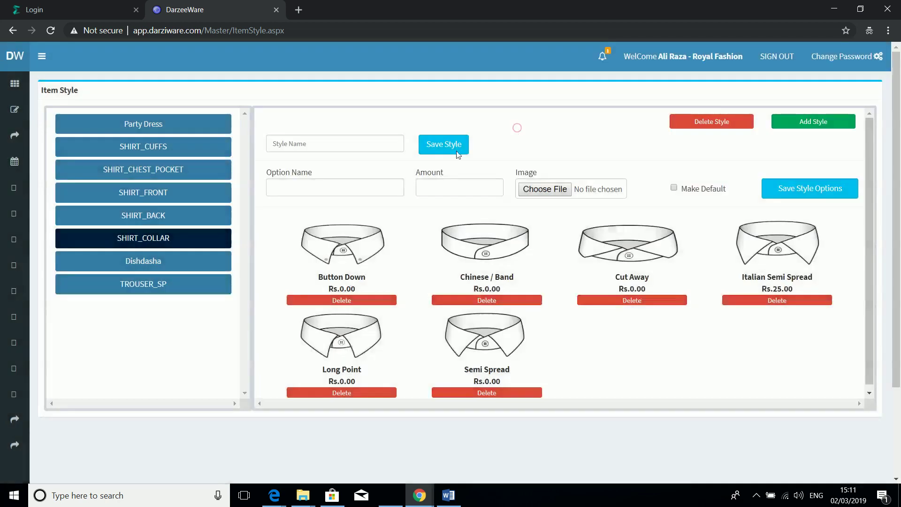
left_click(147, 291)
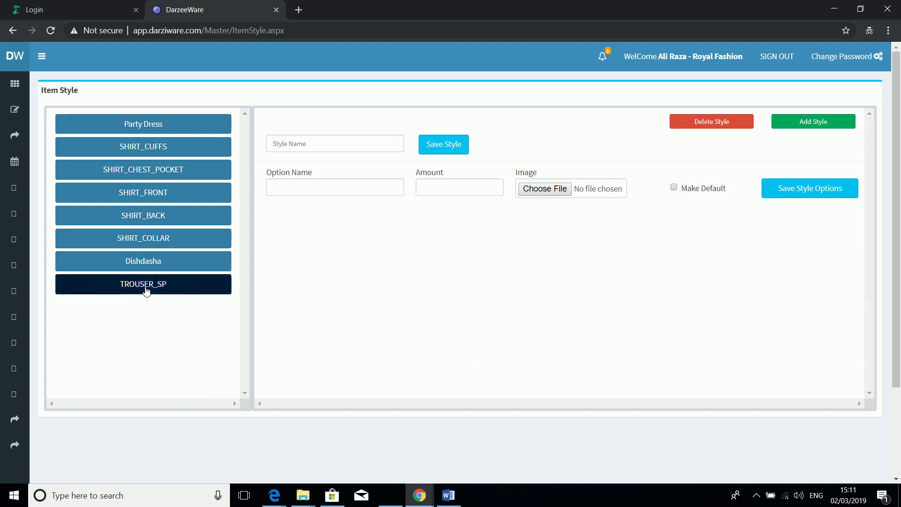
left_click(305, 194)
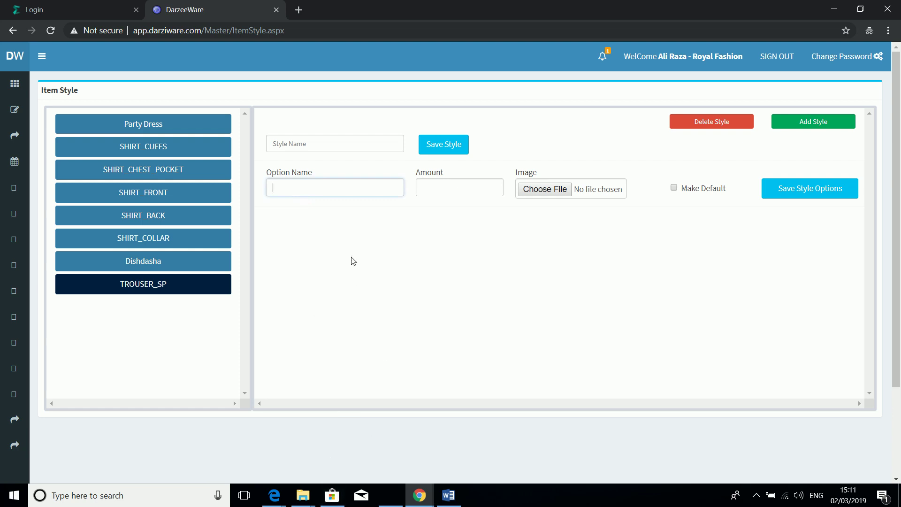
Step: In a new tab, search Google Images for JEANS POCKET DESIGNS
left_click(298, 9)
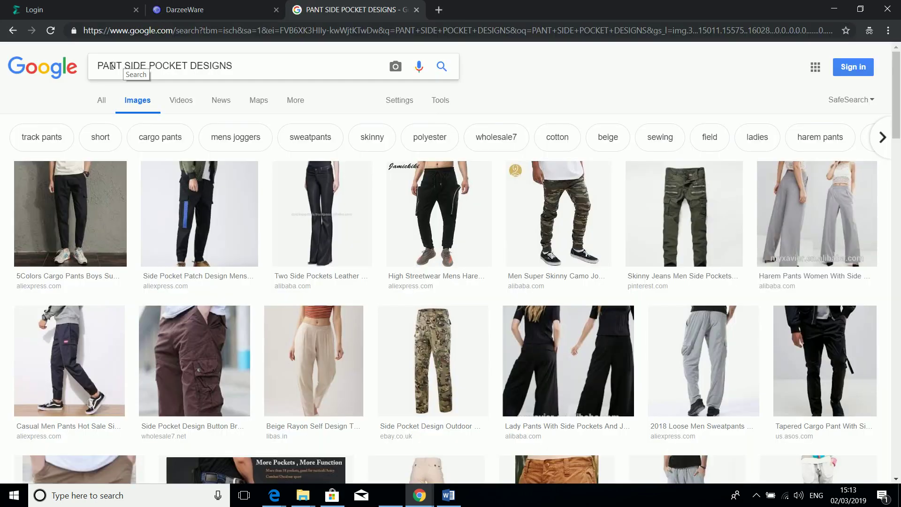
double_click(110, 65)
type("JEANS")
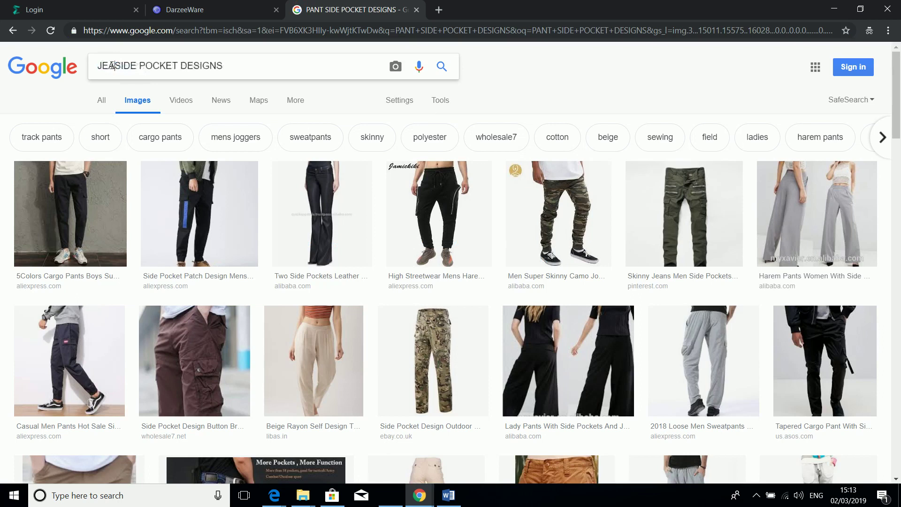
key("shift+Right")
key("shift+Right")
key("shift+Right")
key("shift+Right")
key("shift+Right")
key("BackSpace")
key("Return")
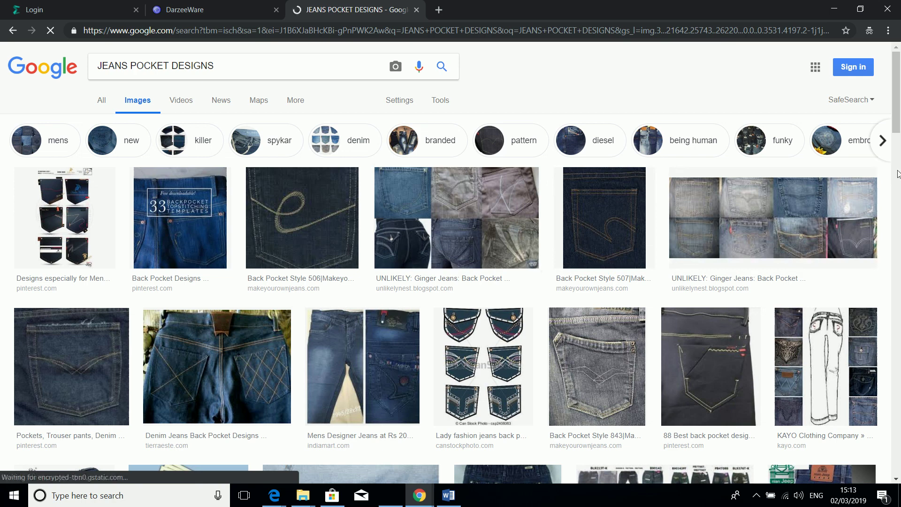
Step: Open the Dreamstime jeans pocket collection image and choose Save image as
left_click_drag(898, 128, 900, 185)
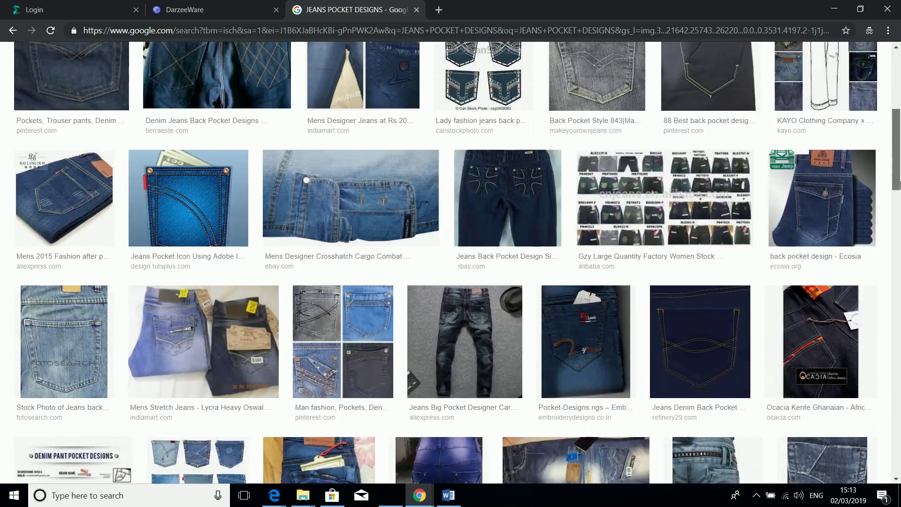
scroll(712, 218, "down", 4)
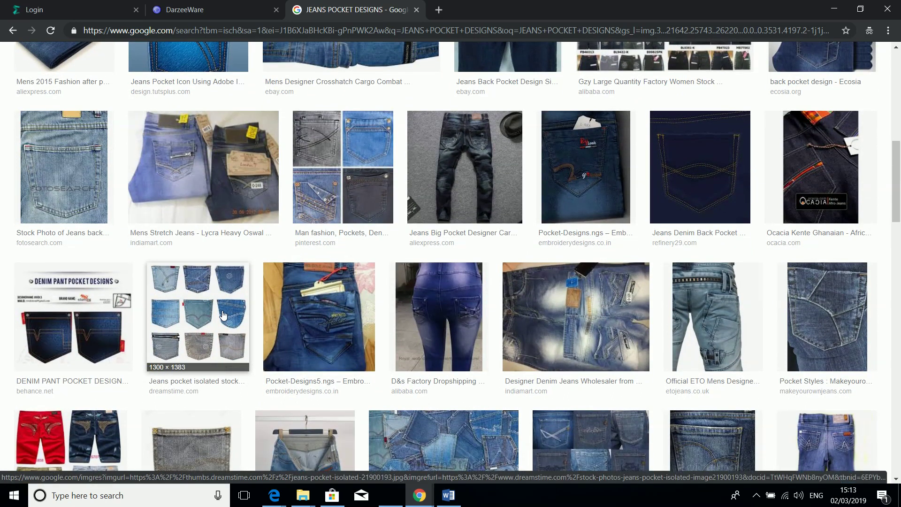
left_click(223, 315)
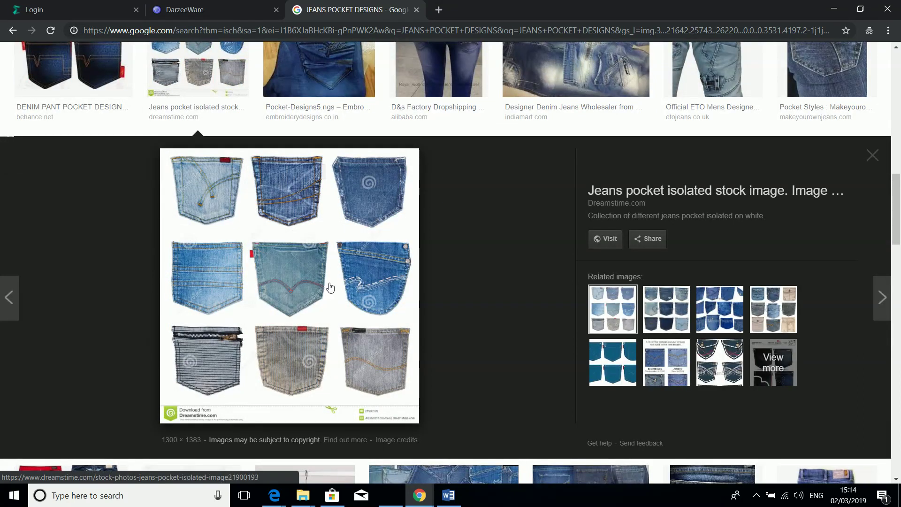
left_click(330, 287)
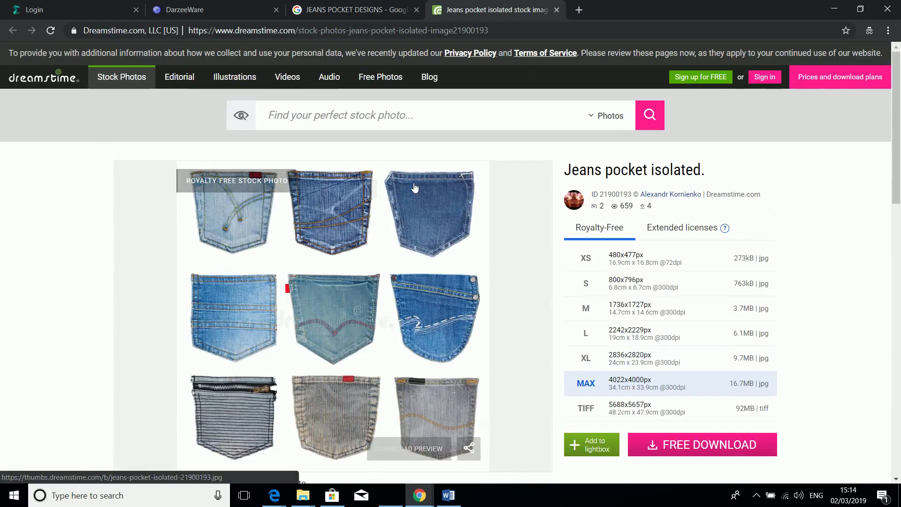
right_click(415, 187)
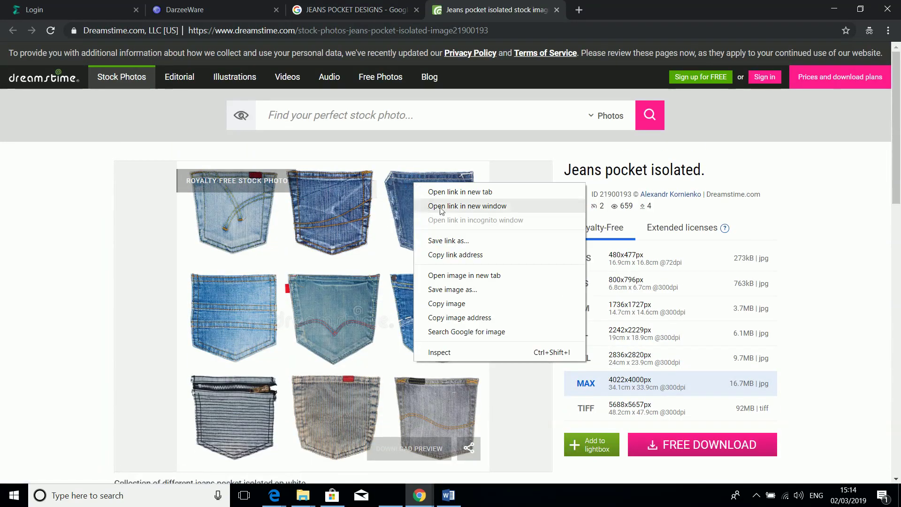
left_click(442, 289)
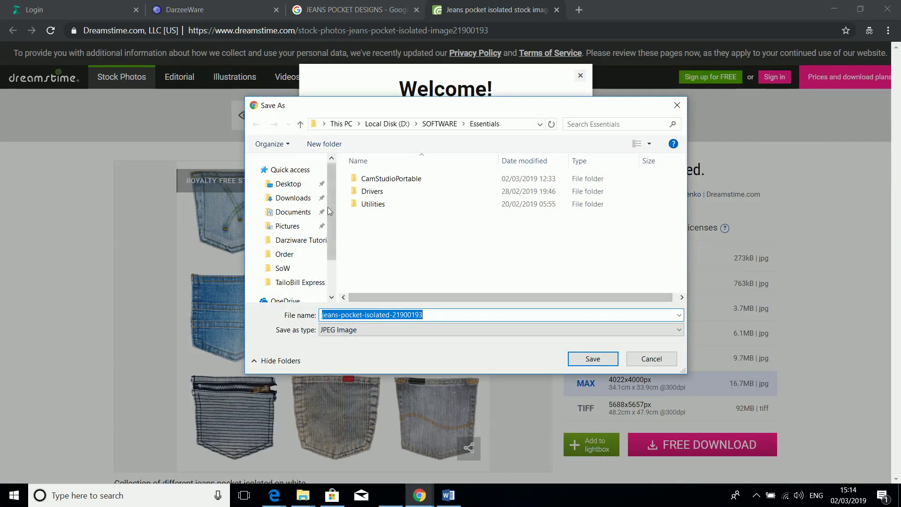
Step: Save the pocket image to the Desktop, close the Dreamstime tab, and minimise Chrome
left_click(298, 185)
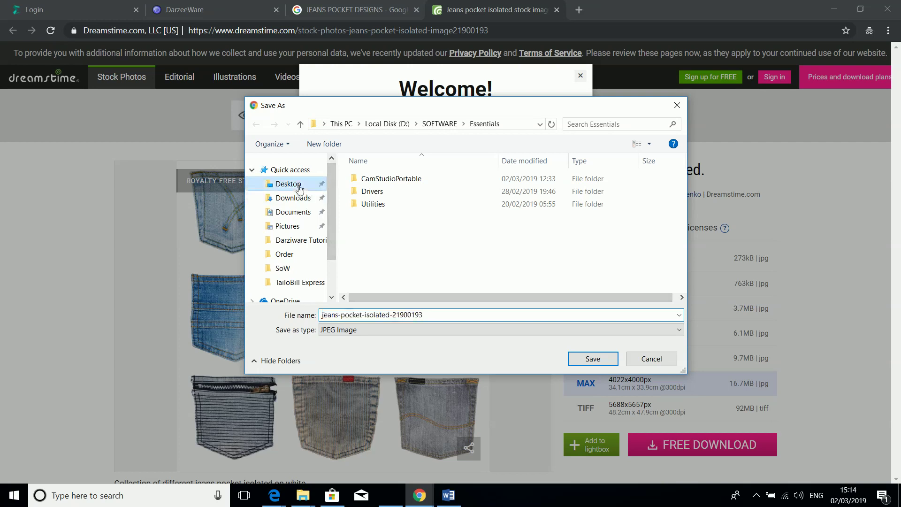
left_click(581, 356)
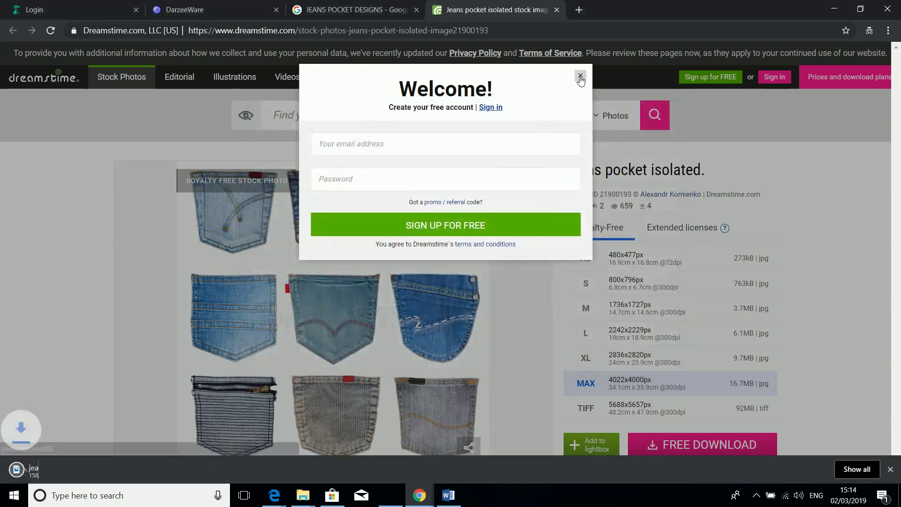
left_click(581, 74)
left_click(557, 11)
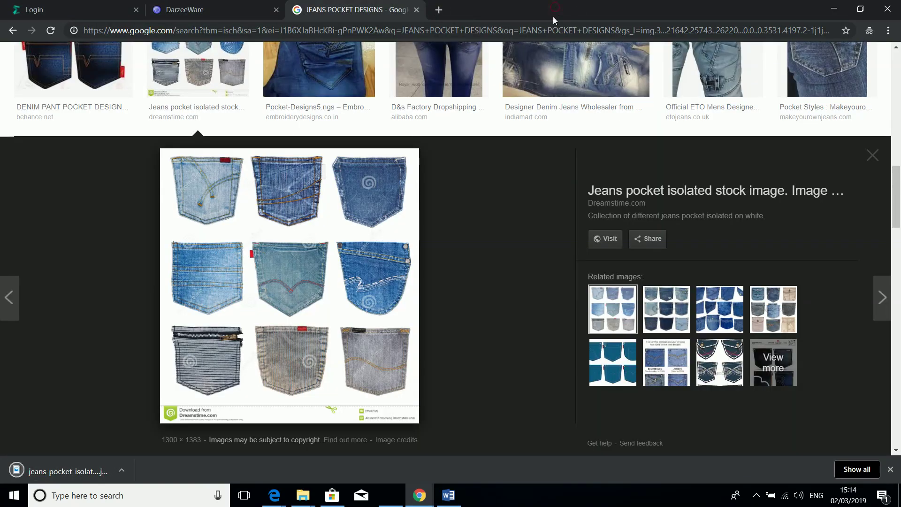
key("super+d")
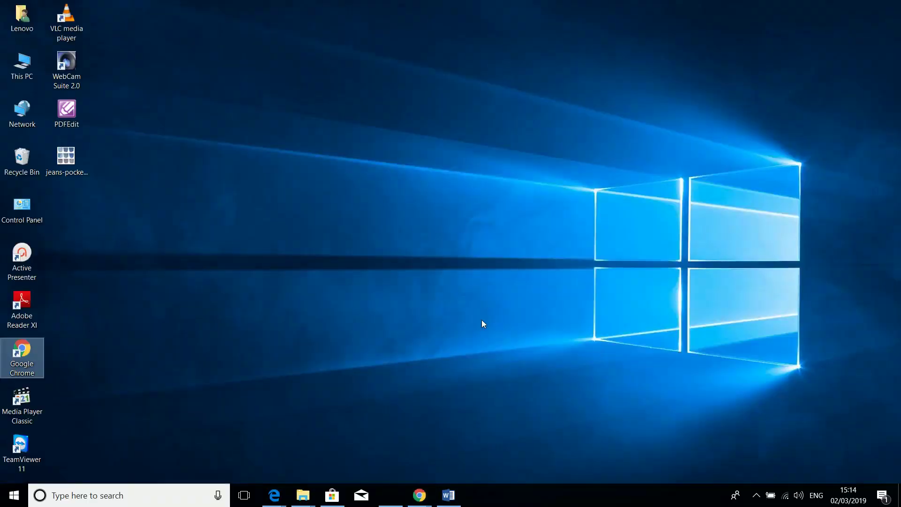
Step: Open the desktop jeans pocket image in Photos and switch to Edit mode
right_click(66, 158)
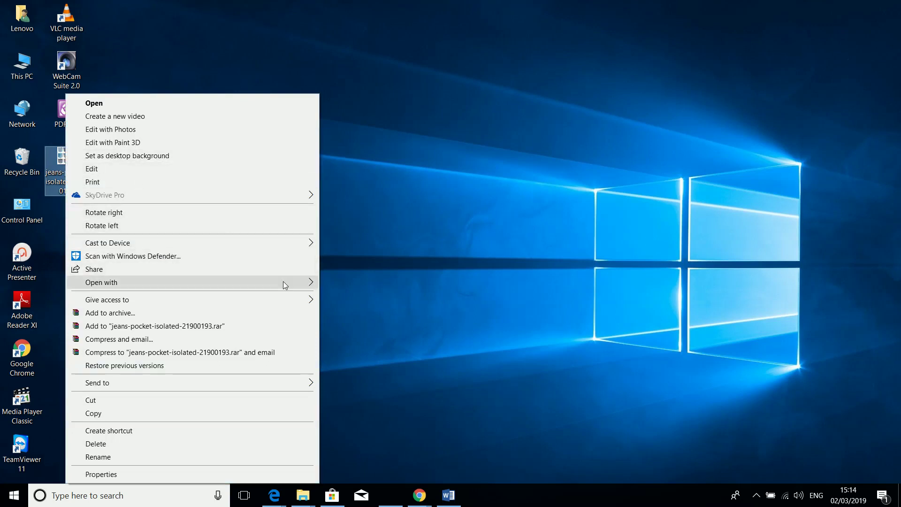
mouse_move(283, 280)
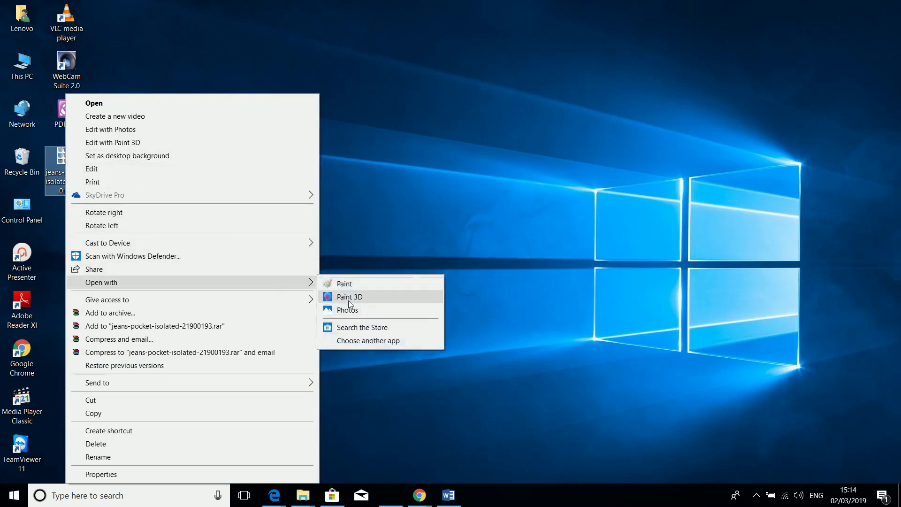
left_click(345, 309)
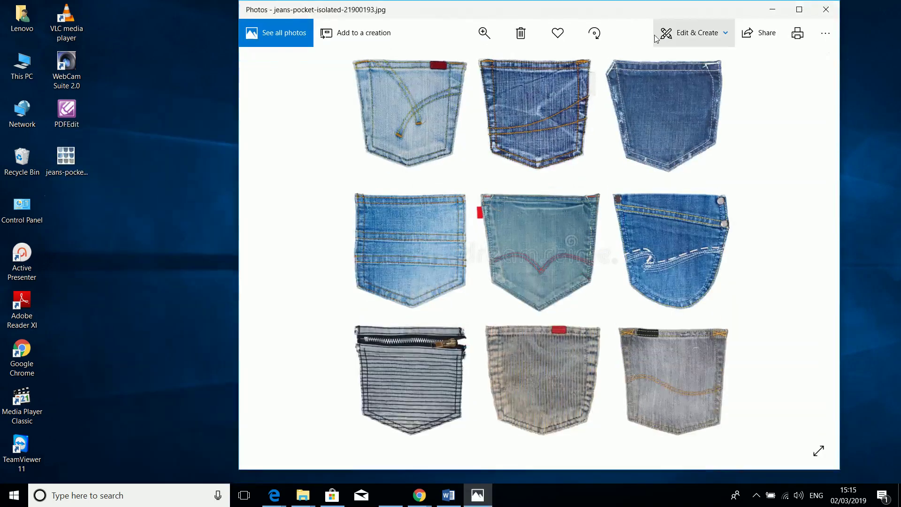
left_click(703, 38)
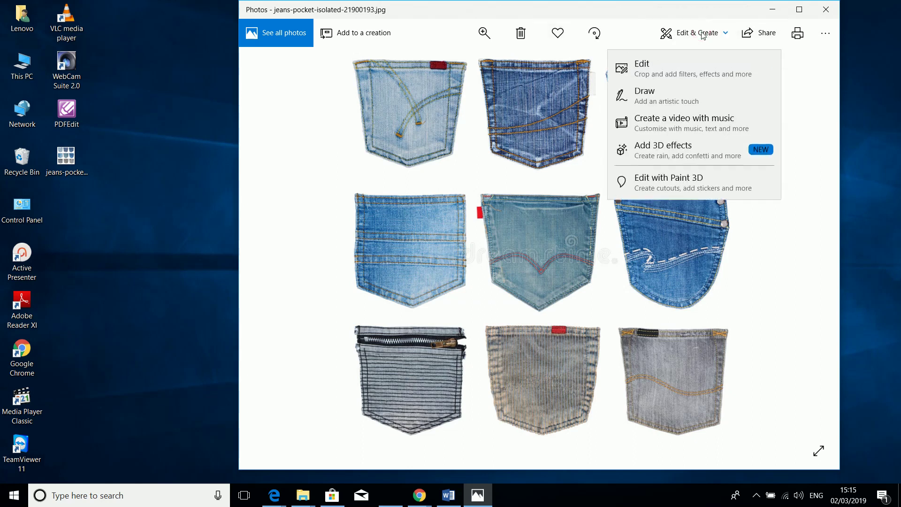
left_click(686, 75)
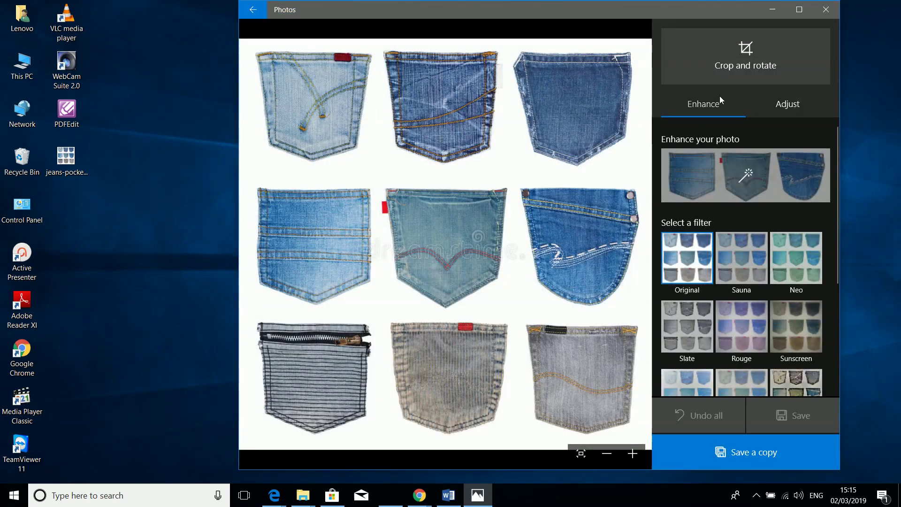
Step: Crop the photo down to the single top-left pocket
left_click(734, 67)
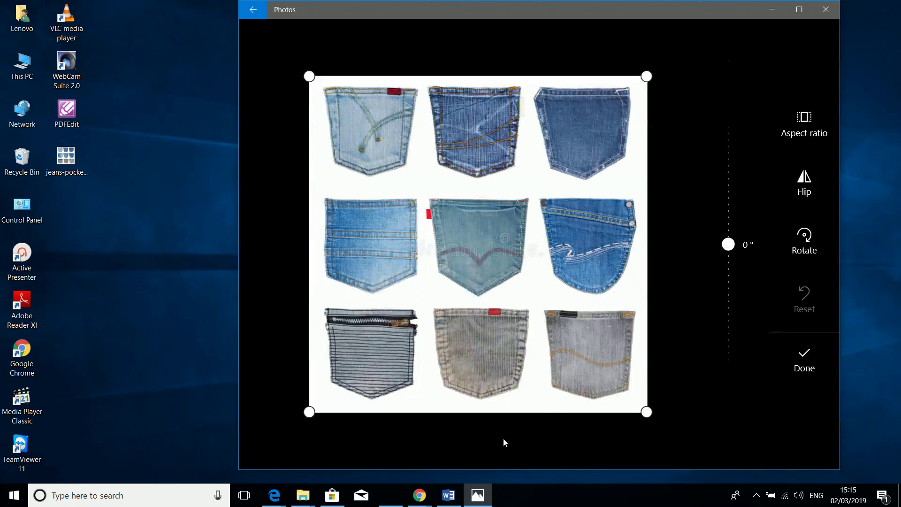
left_click_drag(647, 413, 423, 185)
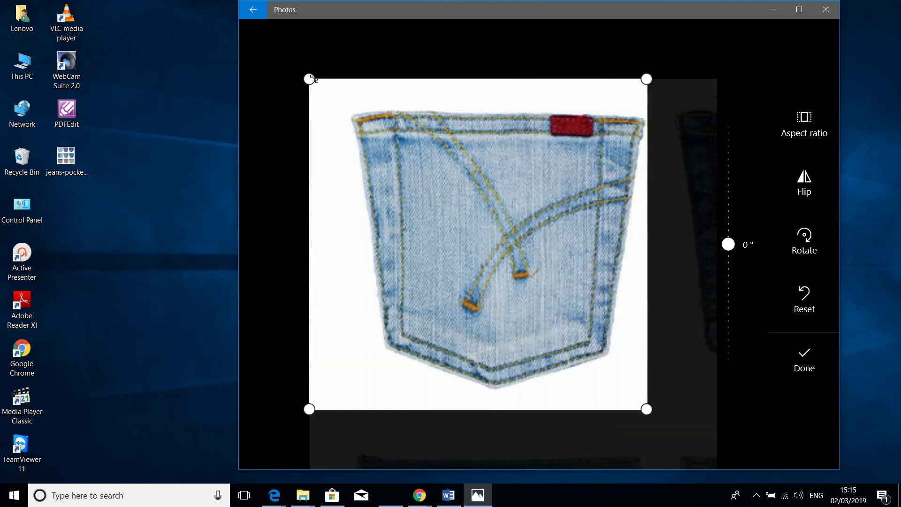
left_click_drag(308, 74, 344, 82)
left_click_drag(341, 81, 335, 75)
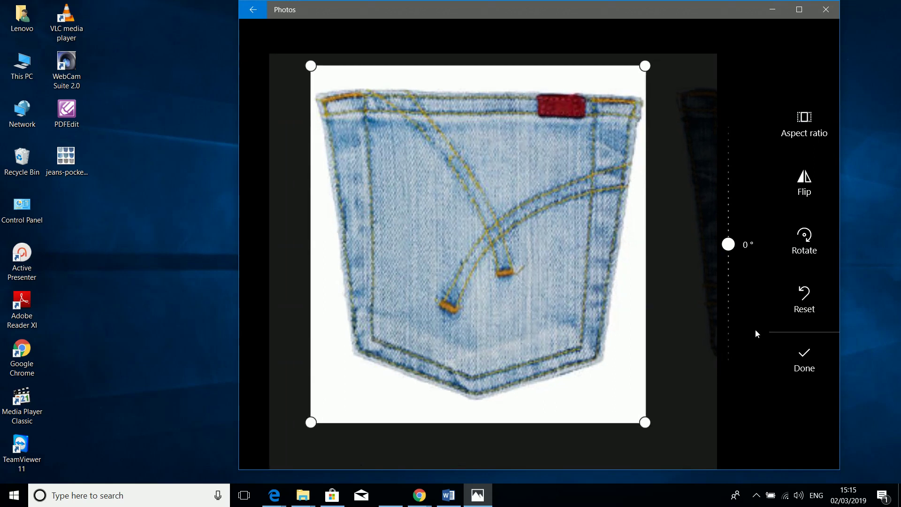
left_click(807, 363)
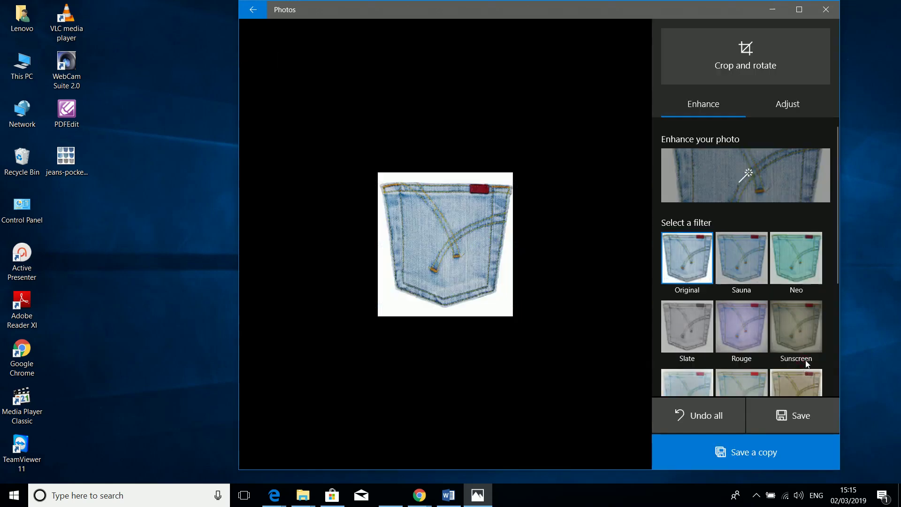
Step: Save the cropped copy as sAMPLE 1 on the Desktop and close Photos
left_click(760, 455)
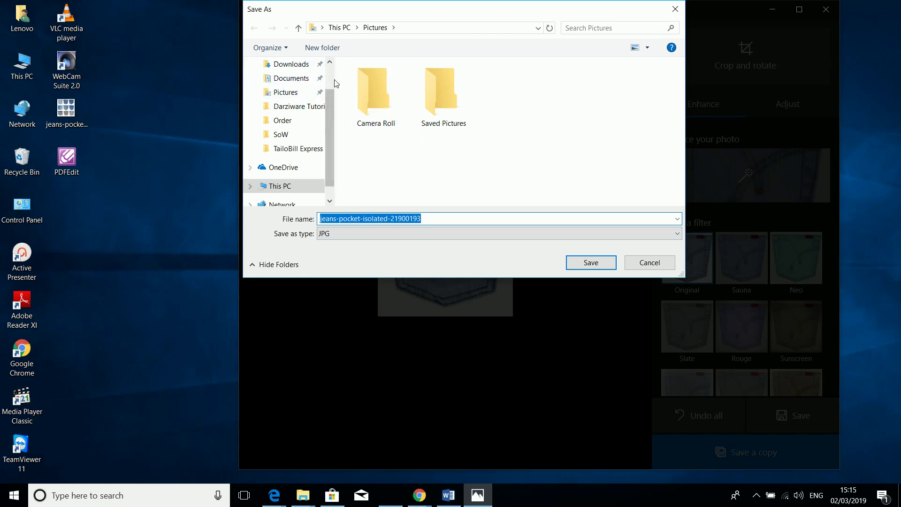
left_click(332, 80)
left_click(304, 88)
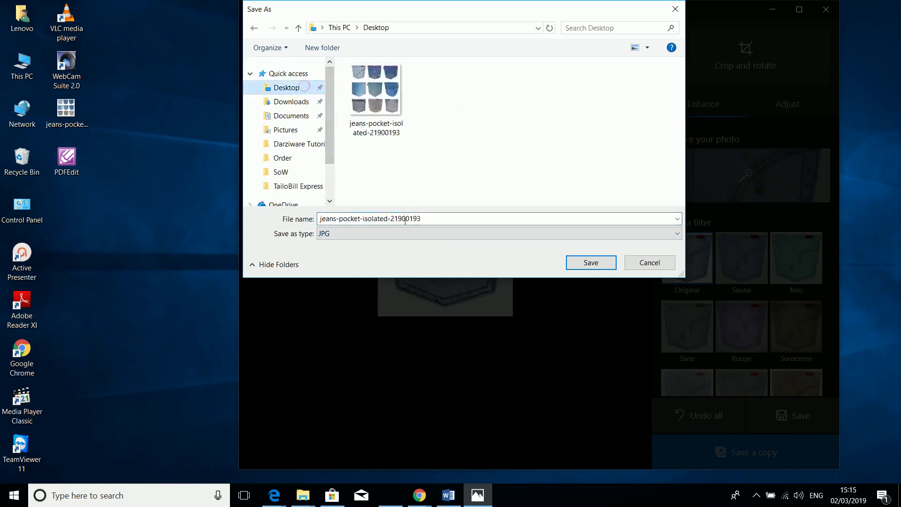
double_click(431, 221)
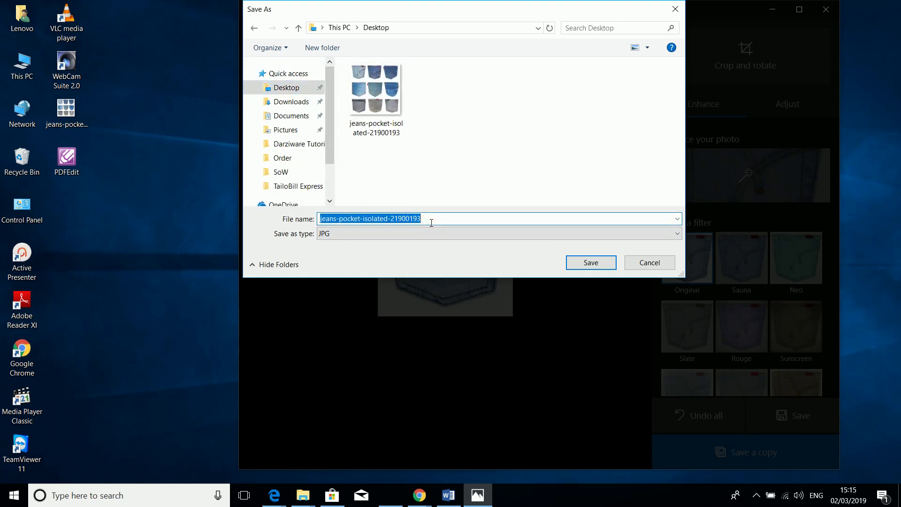
type("sAMPLE 1")
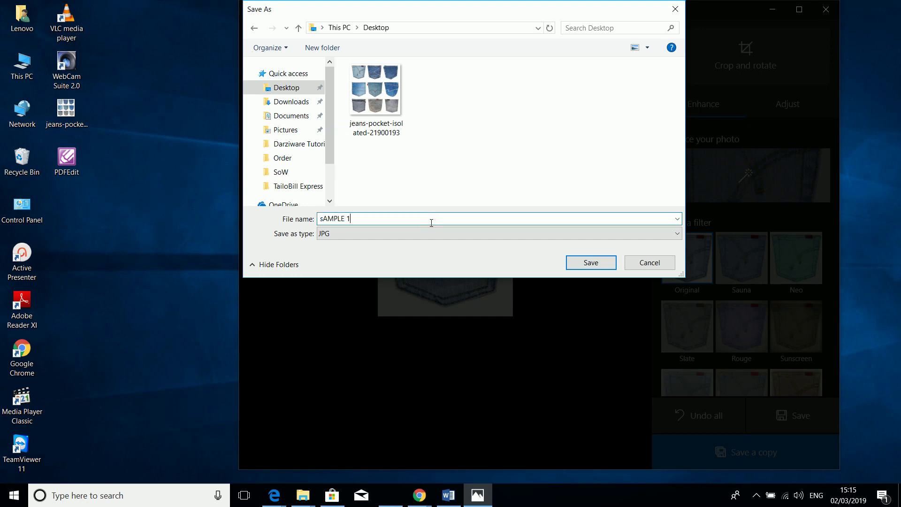
left_click(594, 266)
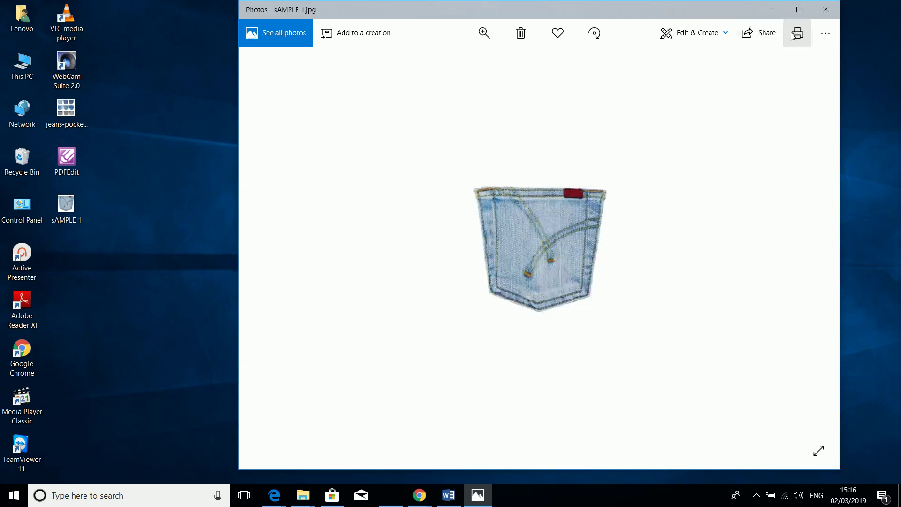
left_click(825, 10)
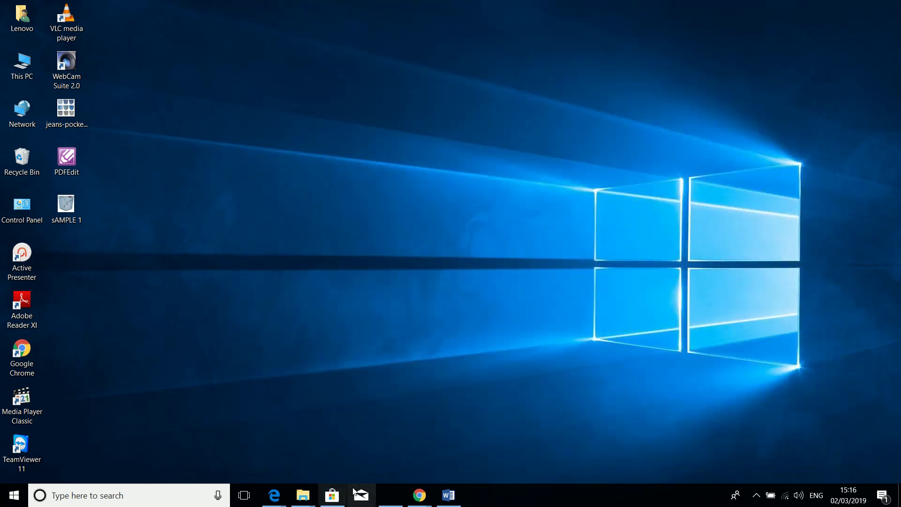
Step: Back on the DarzeeWare style page, enter option name JEANS BP with amount 0
mouse_move(419, 497)
left_click(452, 461)
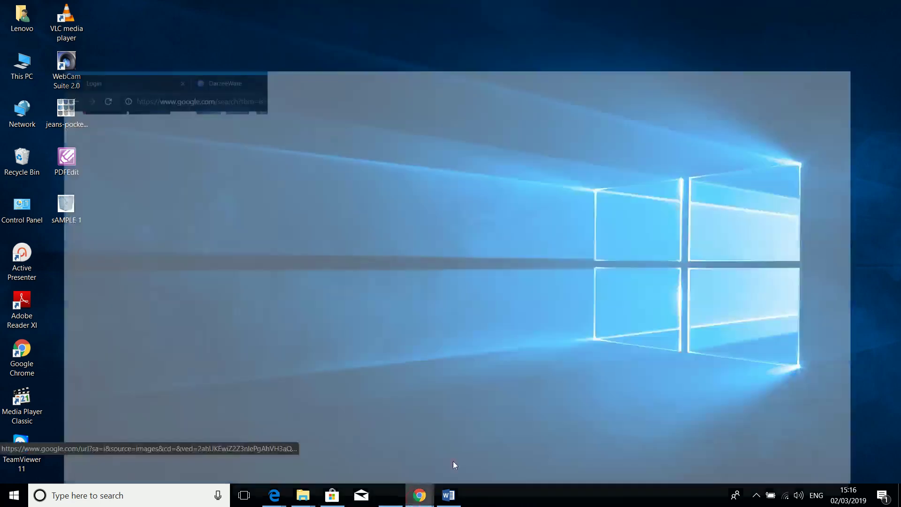
left_click(207, 10)
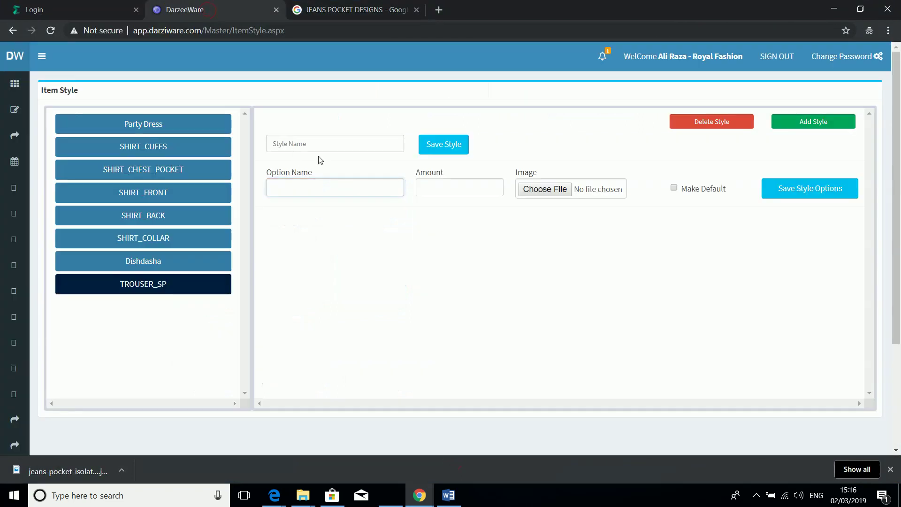
left_click(317, 184)
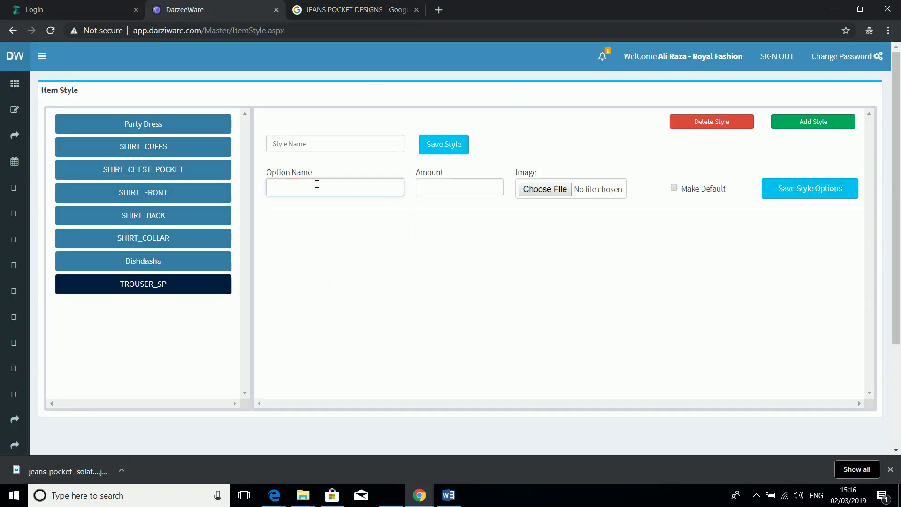
type("JEANS BP")
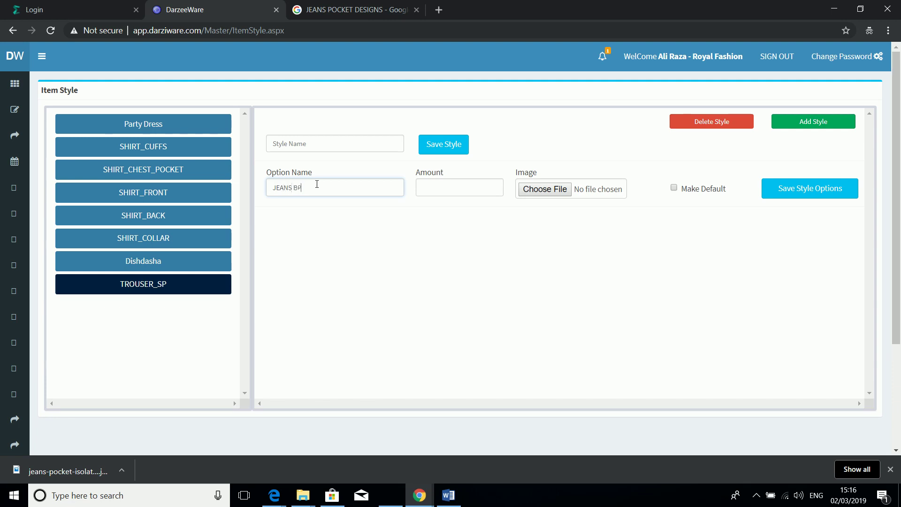
left_click(445, 184)
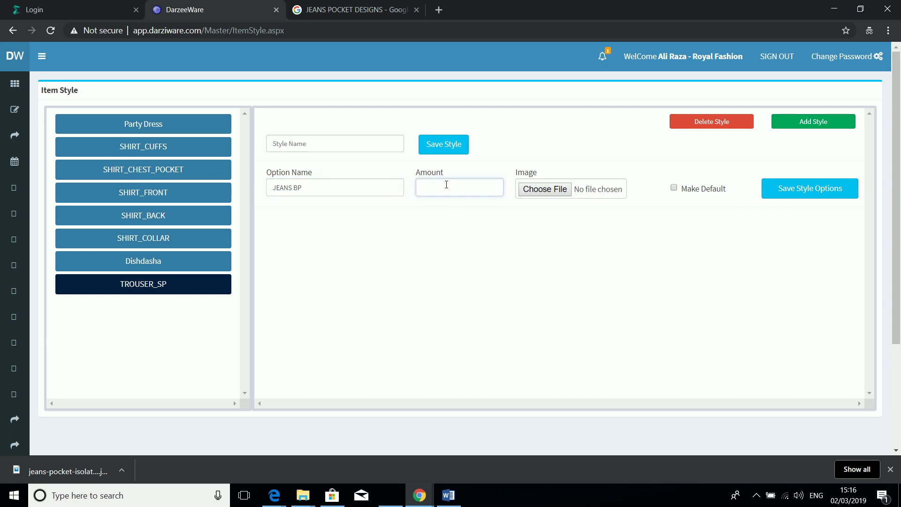
type("0")
Step: Attach the Desktop image sAMPLE 1.jpg and save the JEANS BP style option
left_click(549, 193)
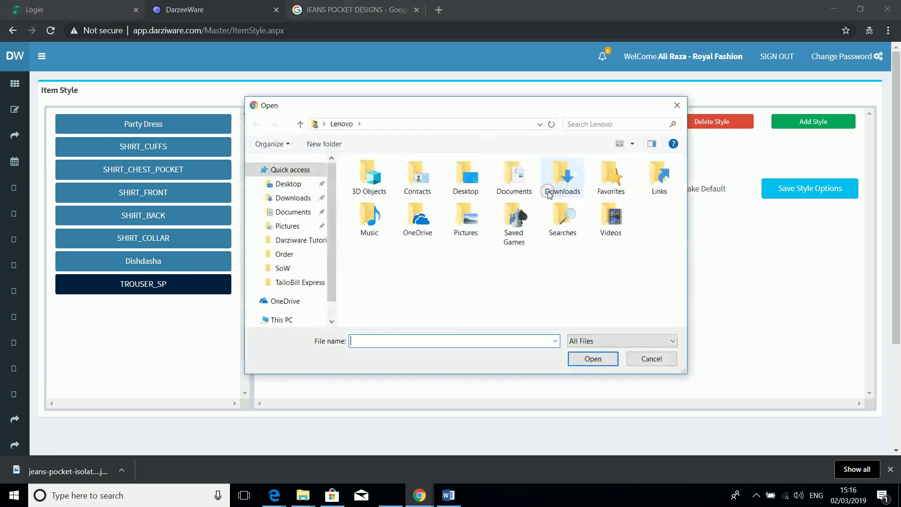
left_click(297, 188)
left_click(512, 188)
left_click(593, 359)
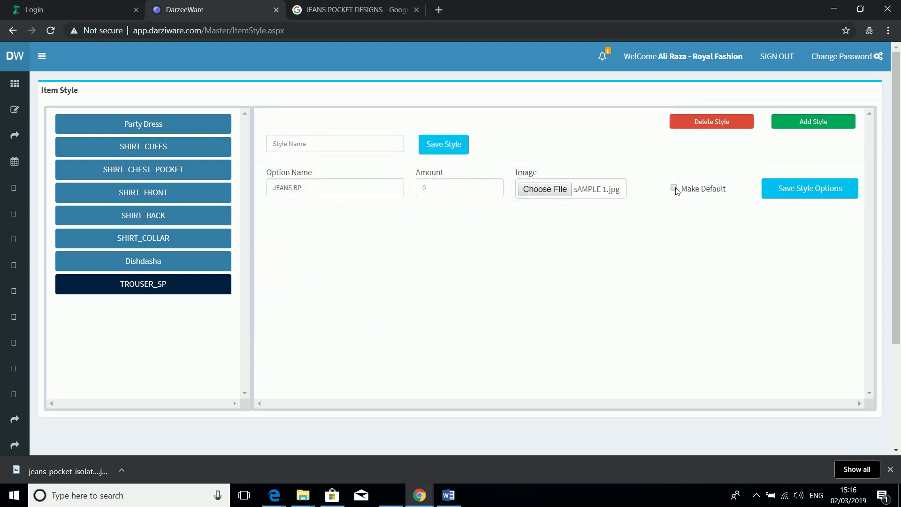
left_click(791, 190)
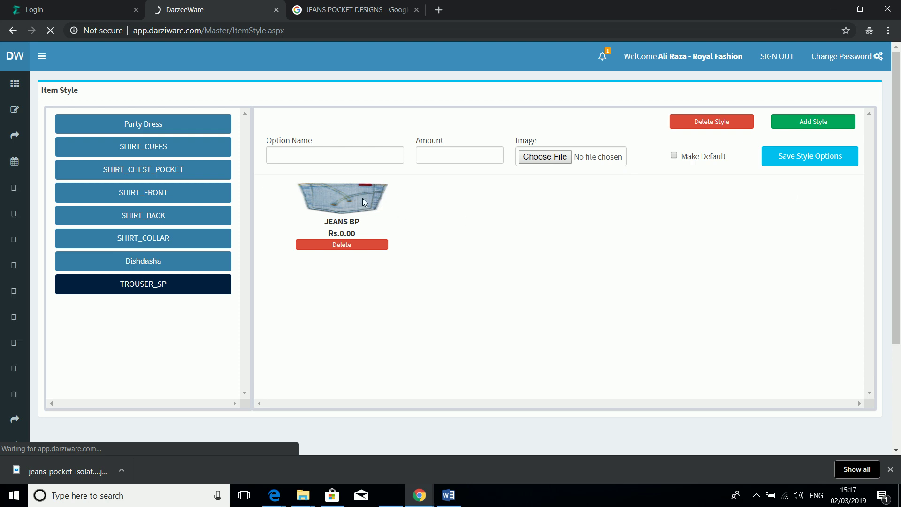
Step: Go to Tax Master through the sidebar Master Register menu
mouse_move(14, 113)
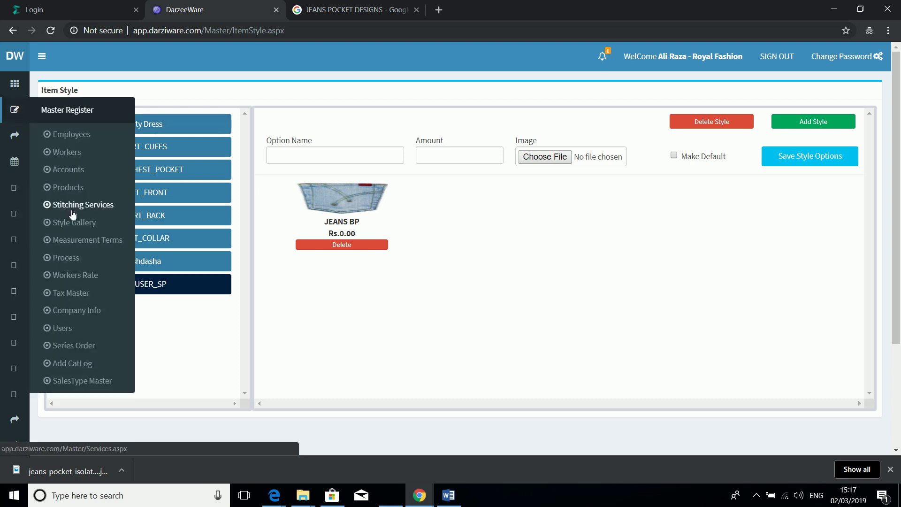
left_click(65, 293)
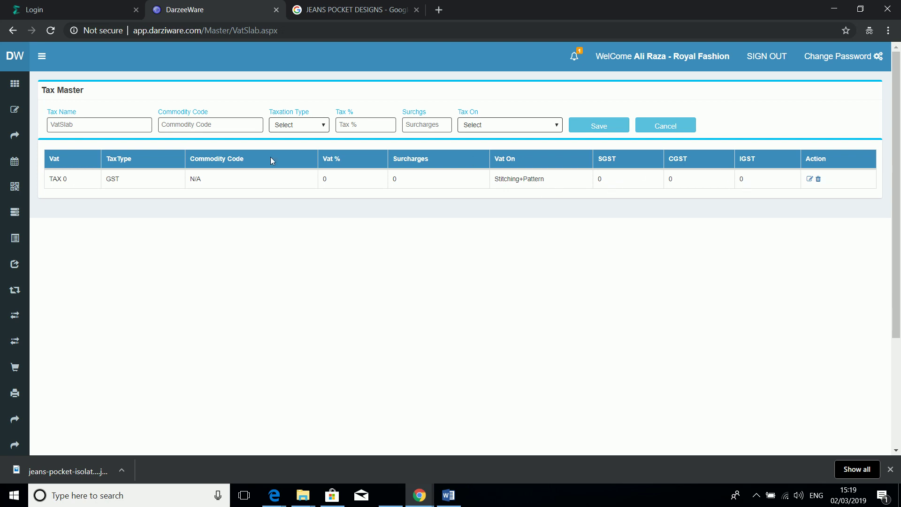
Step: Enter tax name TAX 5, commodity code N/A, taxation type GST and 5%
left_click(125, 123)
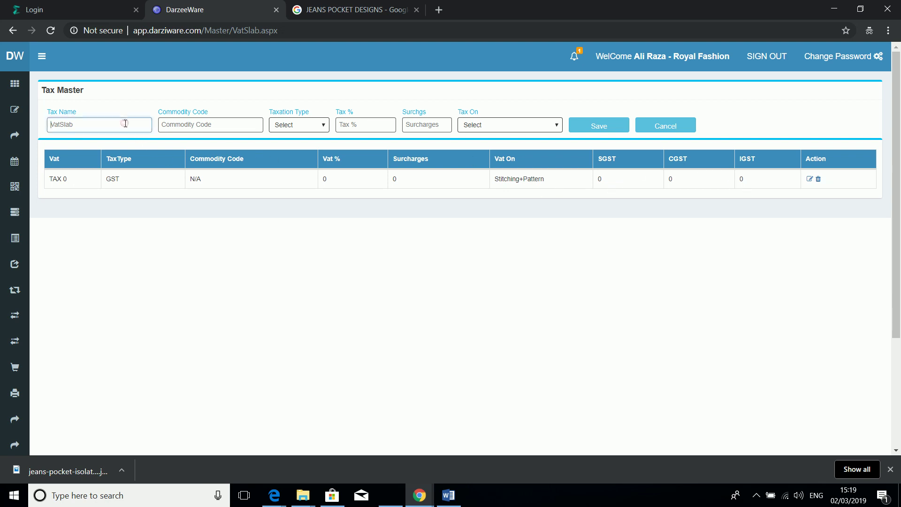
type("TAX ")
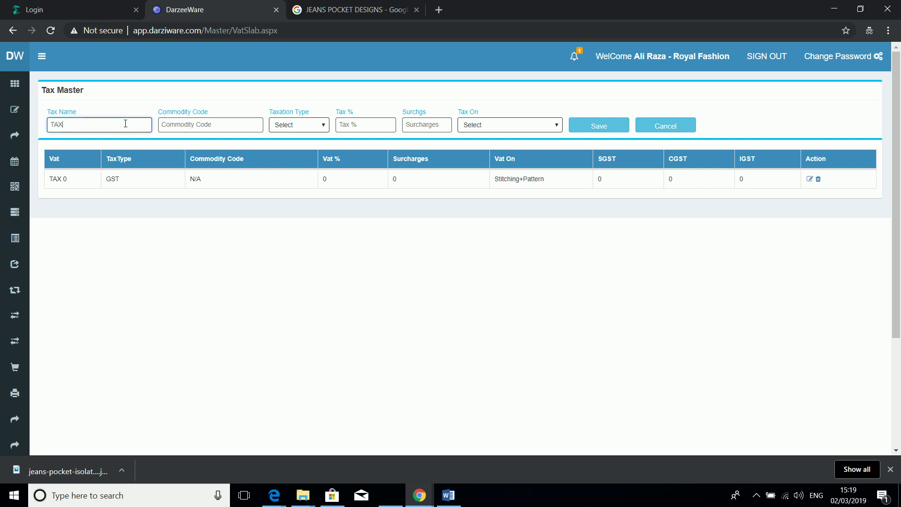
type("5")
key("Tab")
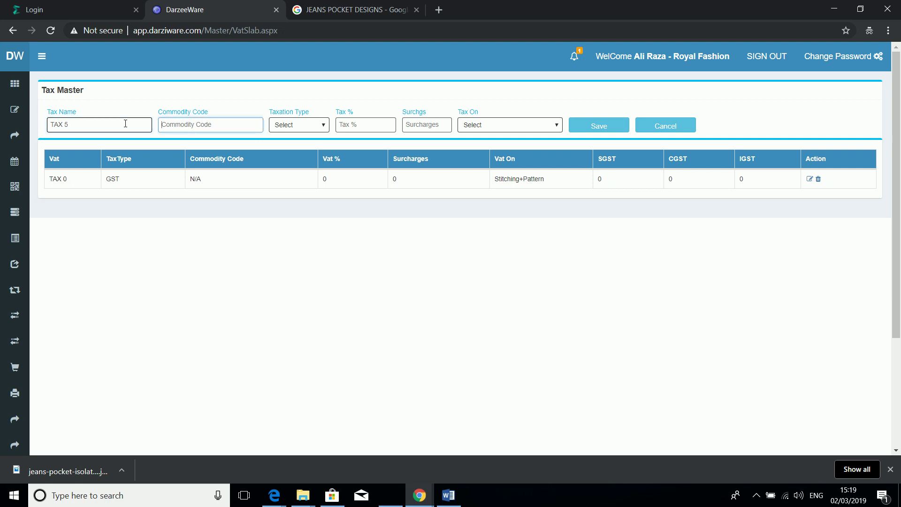
type("N/A")
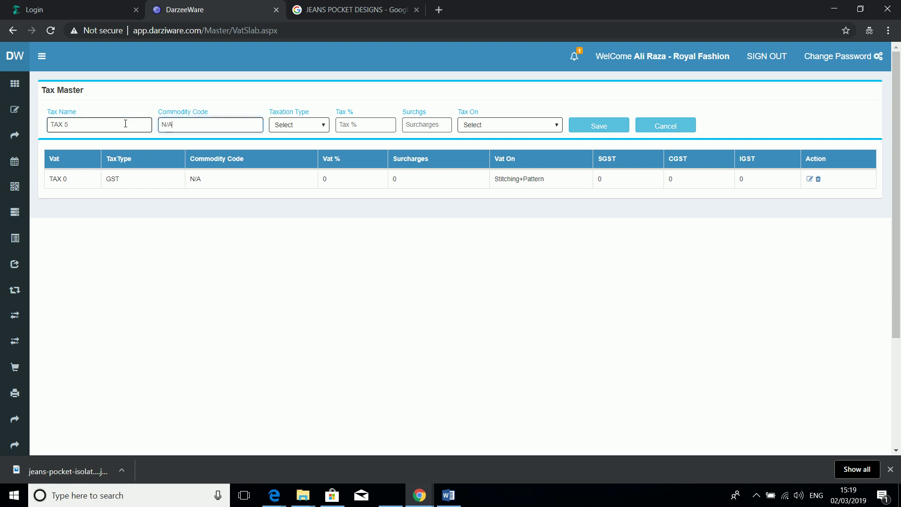
key("Tab")
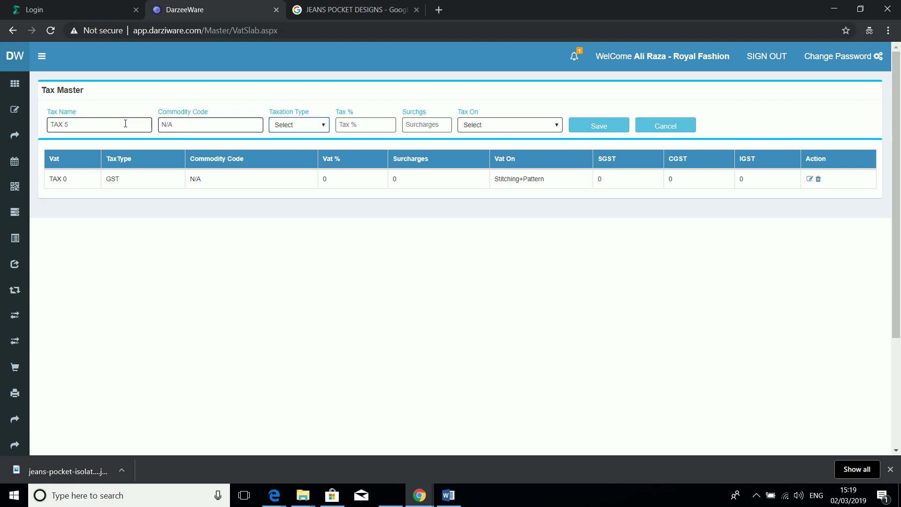
key("Down")
key("Down")
key("Down")
key("Tab")
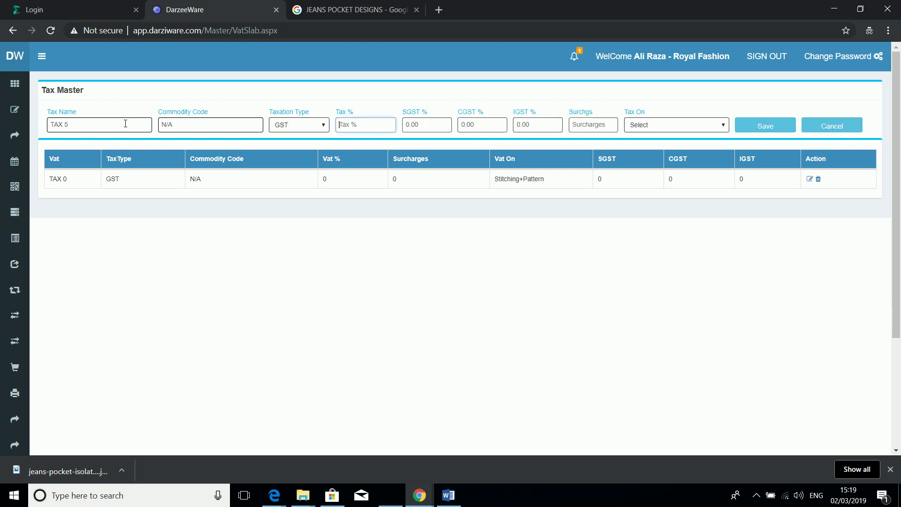
key("shift+Tab")
key("Up")
key("Up")
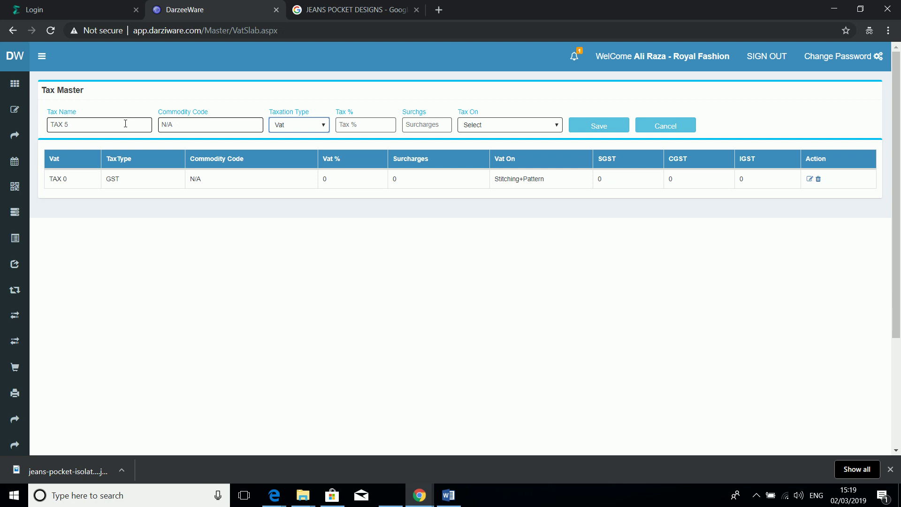
key("Down")
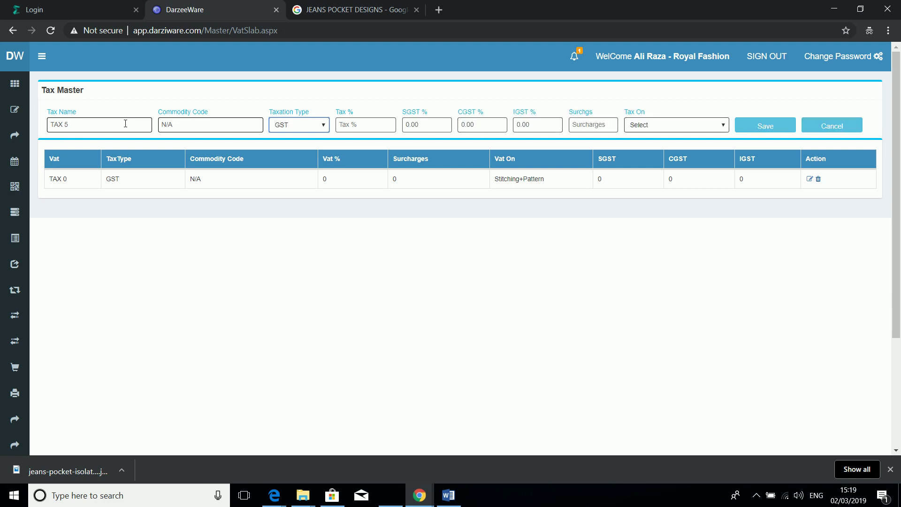
key("Tab")
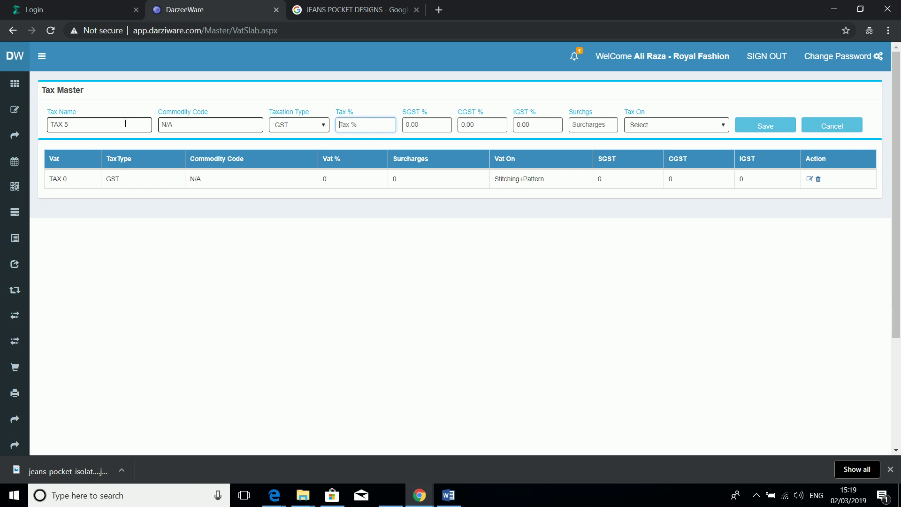
type("5")
Step: Set surcharge 0, apply the tax on Stitching, and save TAX 5
key("Tab")
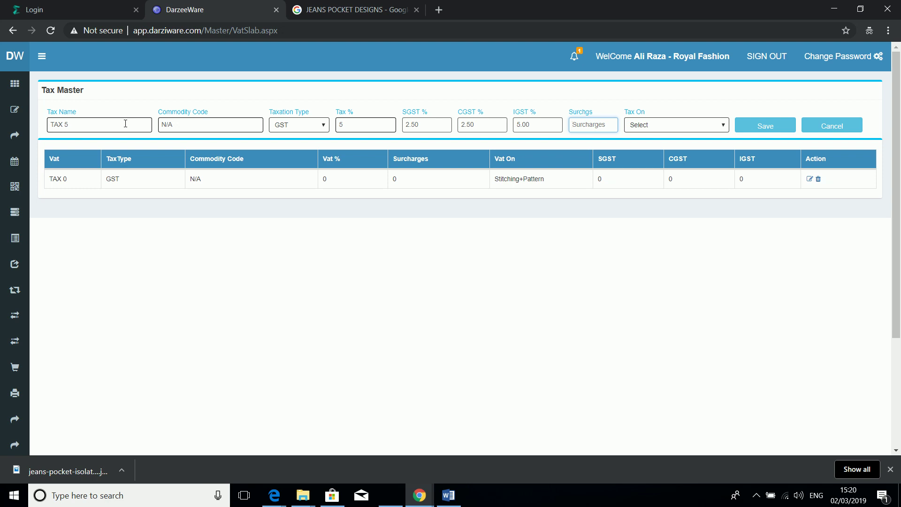
type("0")
key("Tab")
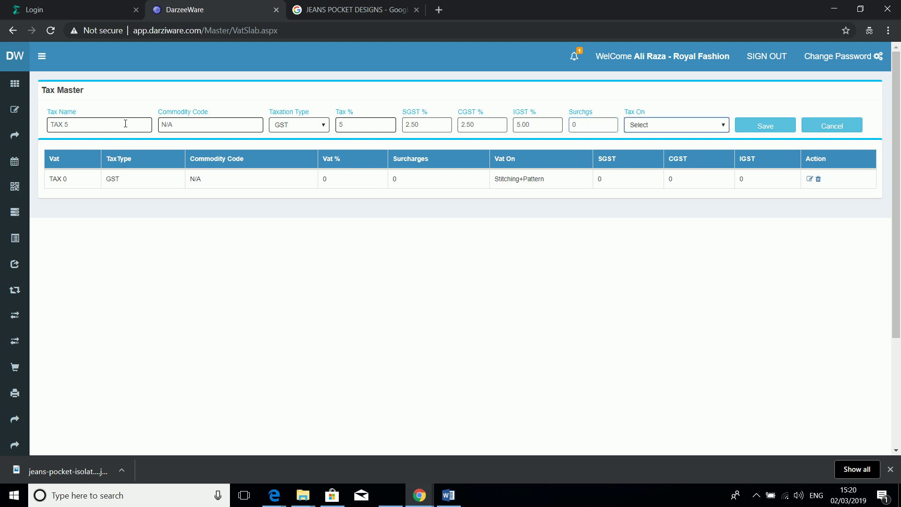
key("Down")
left_click(725, 126)
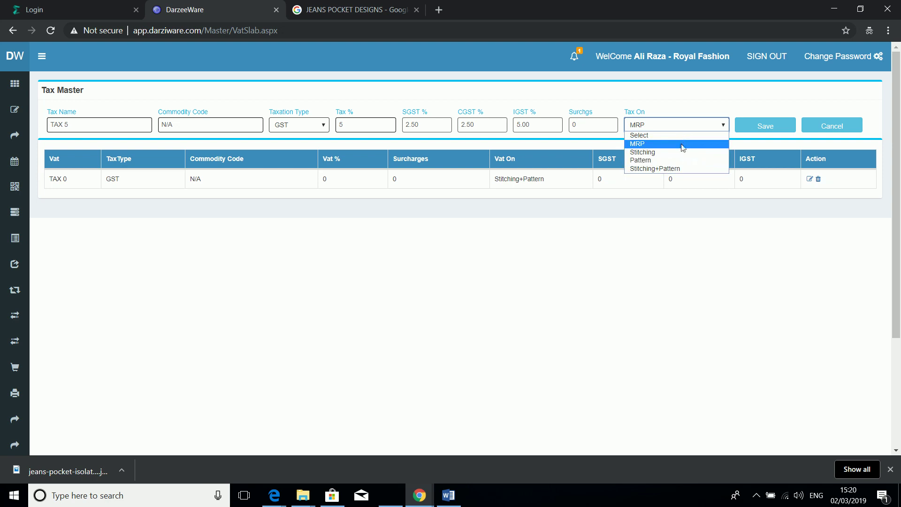
left_click(672, 152)
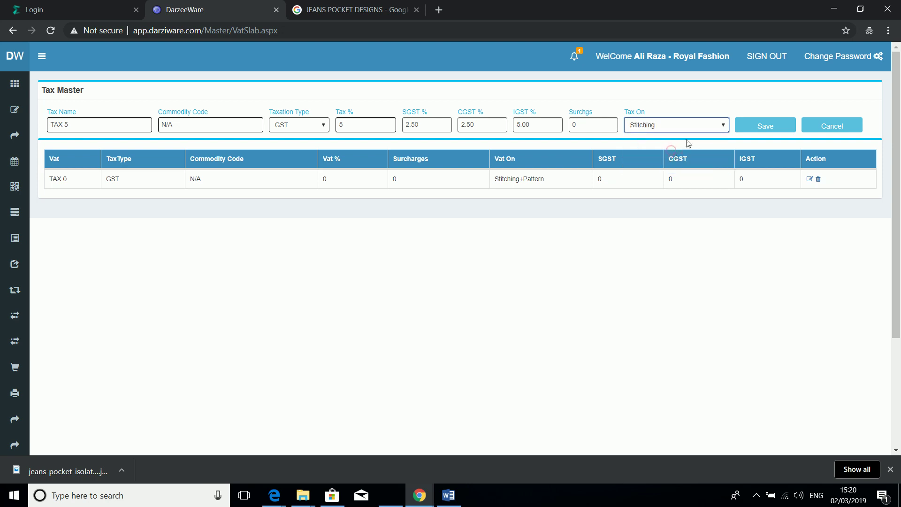
left_click(747, 128)
left_click(746, 128)
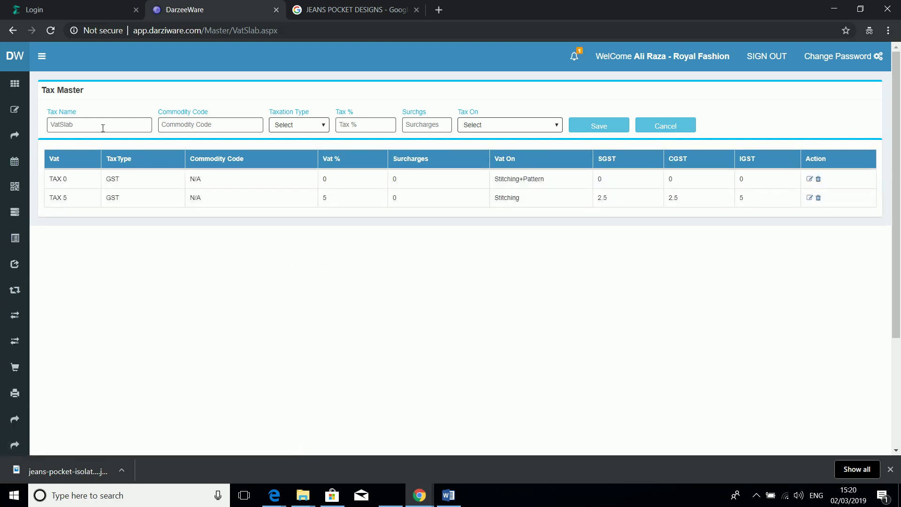
Step: Go to the Process Master list through the sidebar Master Register menu
mouse_move(15, 113)
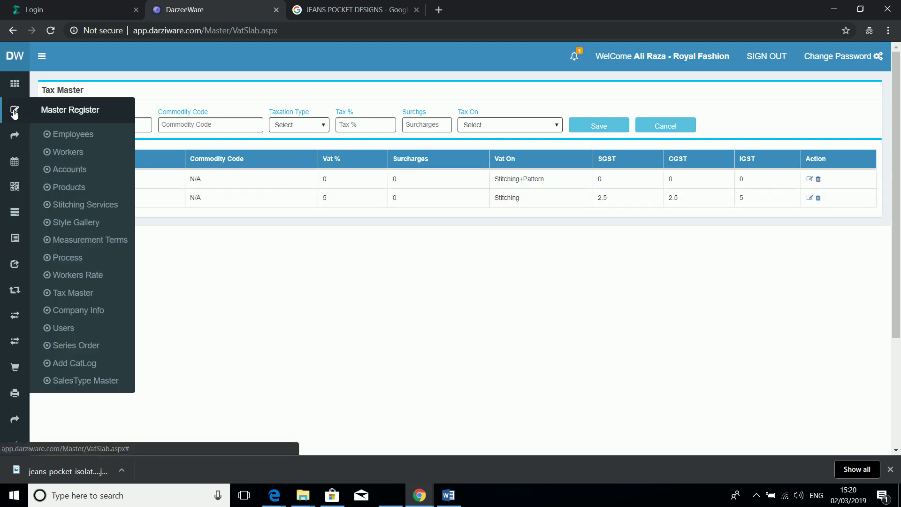
left_click(75, 259)
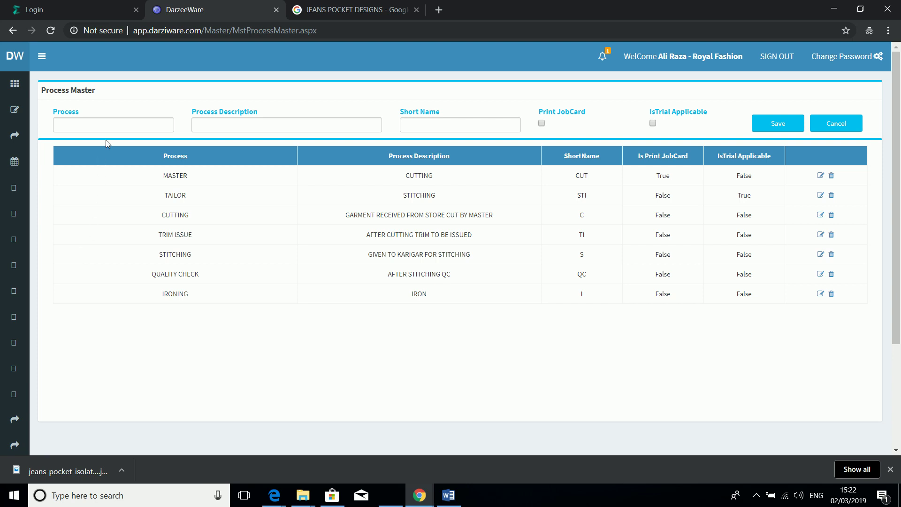
Step: Enter process SAMPLE PROCESS, description PACKAGING UNIT, short name SP, with Print JobCard unticked
left_click(113, 130)
type("sAMPLE")
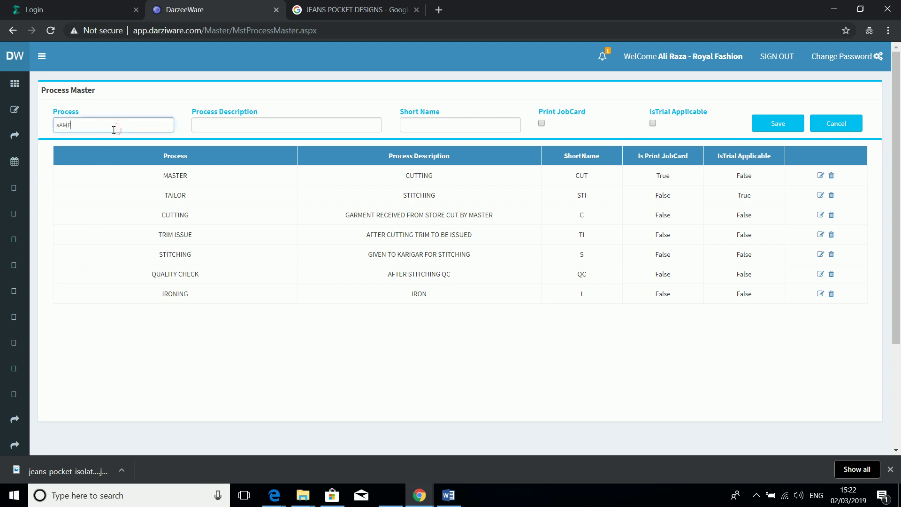
key("BackSpace")
key("BackSpace")
key("BackSpace")
key("BackSpace")
key("BackSpace")
key("BackSpace")
type("SAMPLE PROCESS")
key("Tab")
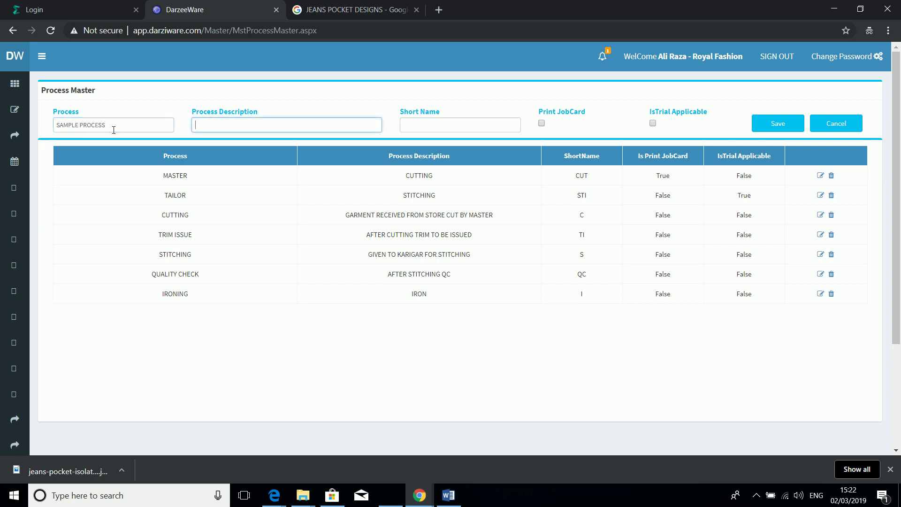
type("PACKAGING UNIT")
key("Tab")
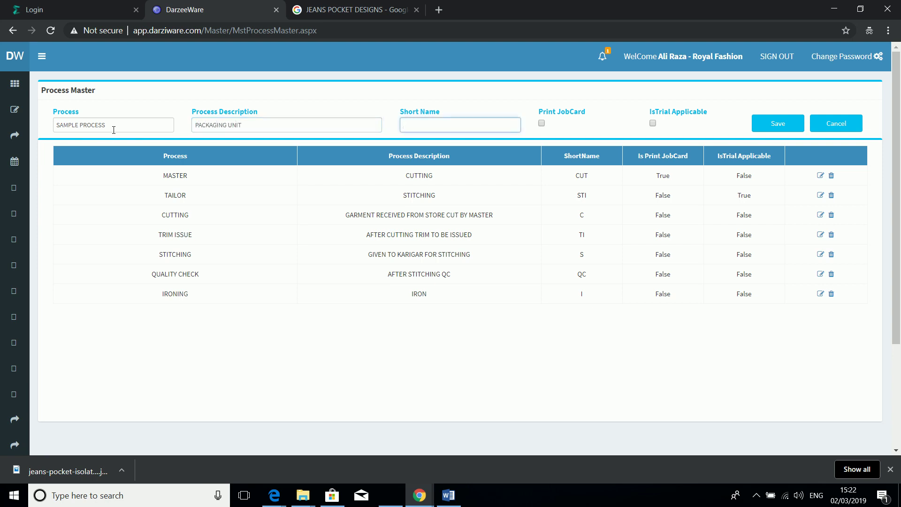
type("SP")
key("Tab")
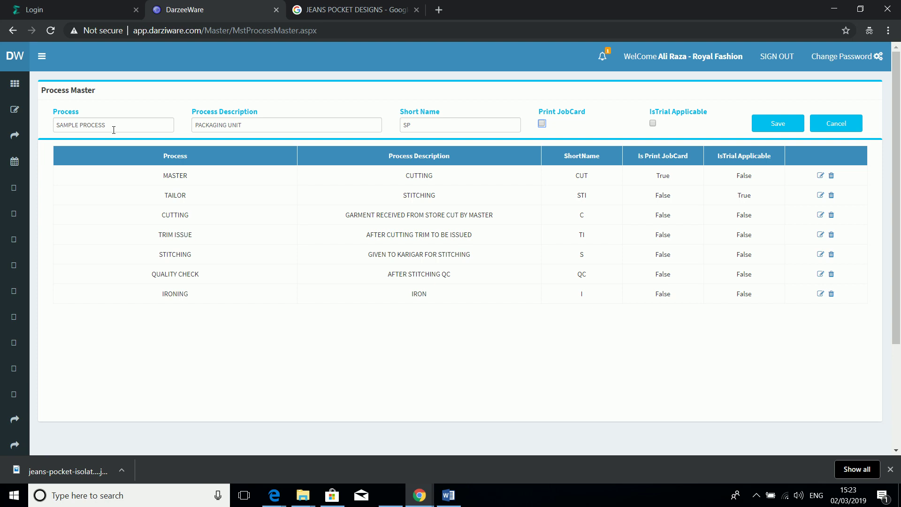
left_click(543, 125)
left_click(542, 125)
Step: Save SAMPLE PROCESS, dismiss the confirmation, and go to the Stitching Services master
left_click(775, 128)
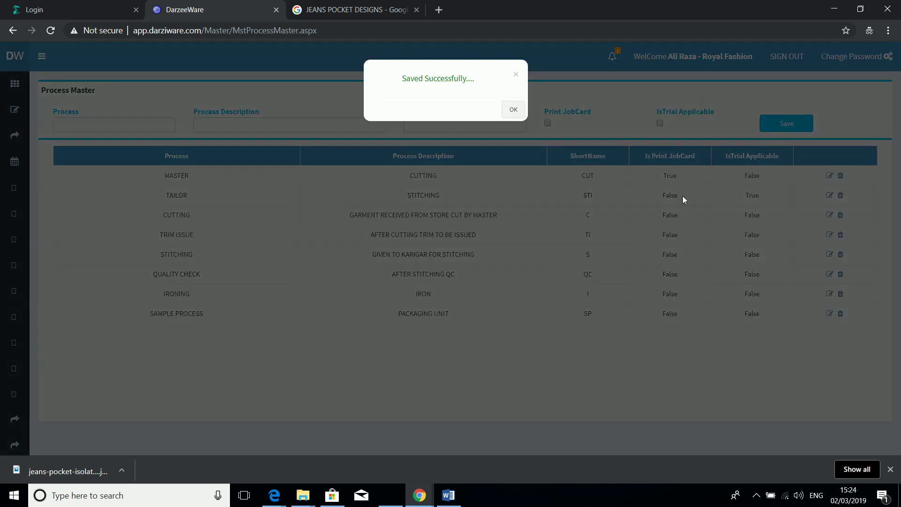
left_click(627, 332)
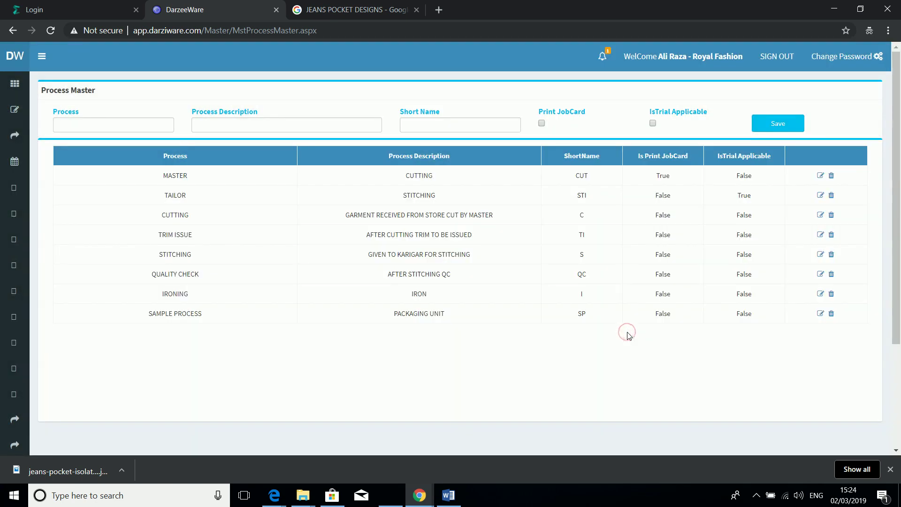
mouse_move(16, 114)
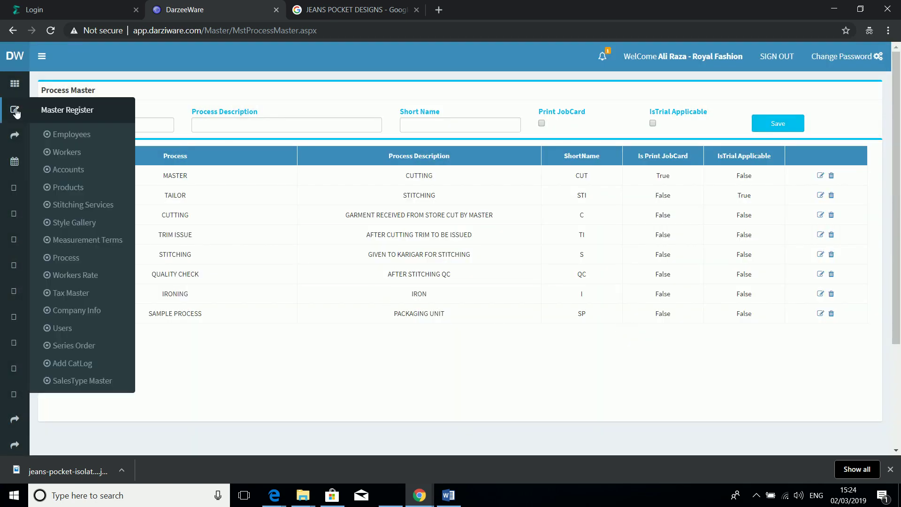
left_click(66, 214)
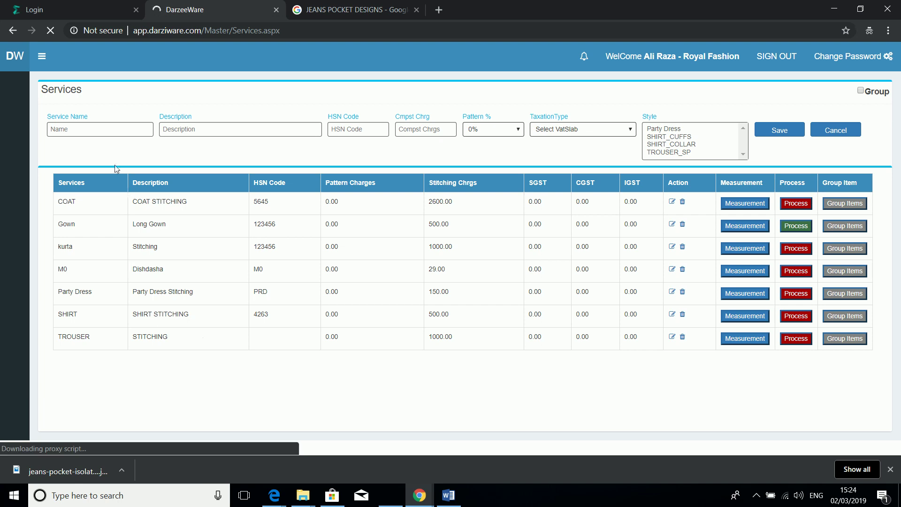
Step: Enter service SAMPLE SERVICE, description STITCHING OF SAMPLE ITEM, and HSN code 236514
left_click(94, 129)
type("SAMPLE SERVICE")
key("Tab")
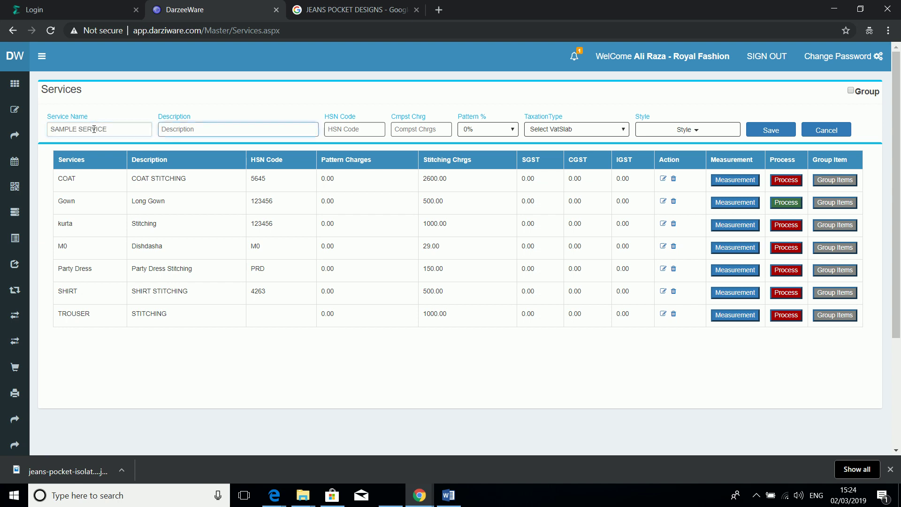
type("STITCHING FO")
key("BackSpace")
key("BackSpace")
type("OF SAMPLE")
key("BackSpace")
key("BackSpace")
key("BackSpace")
type("PLE SER")
key("BackSpace")
key("BackSpace")
key("BackSpace")
key("BackSpace")
type("ITEM")
key("Tab")
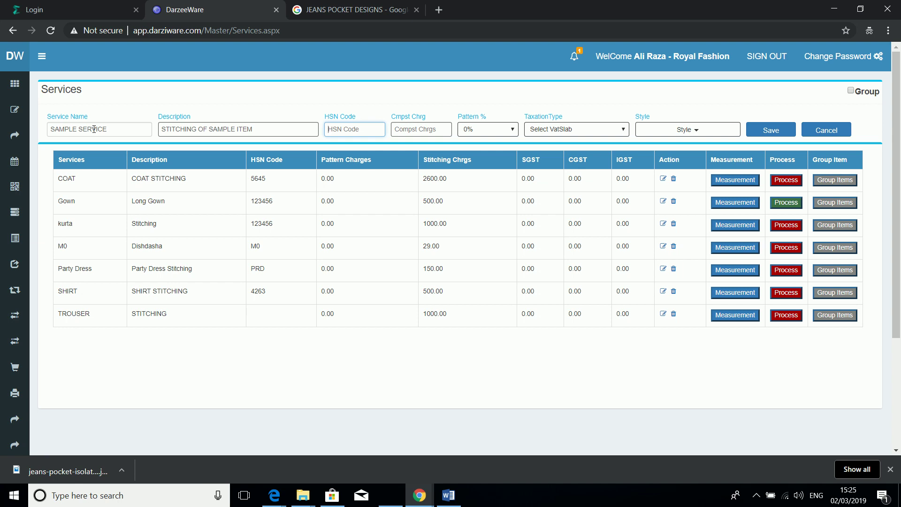
type("236514")
key("Tab")
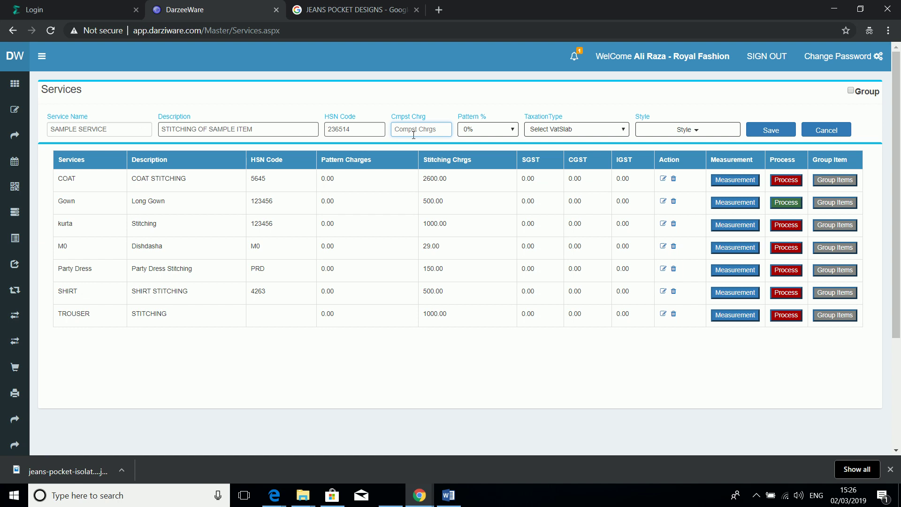
Step: Set composite charge 5000, pattern 0%, and taxation slab TAX 5
type("5000")
left_click(496, 130)
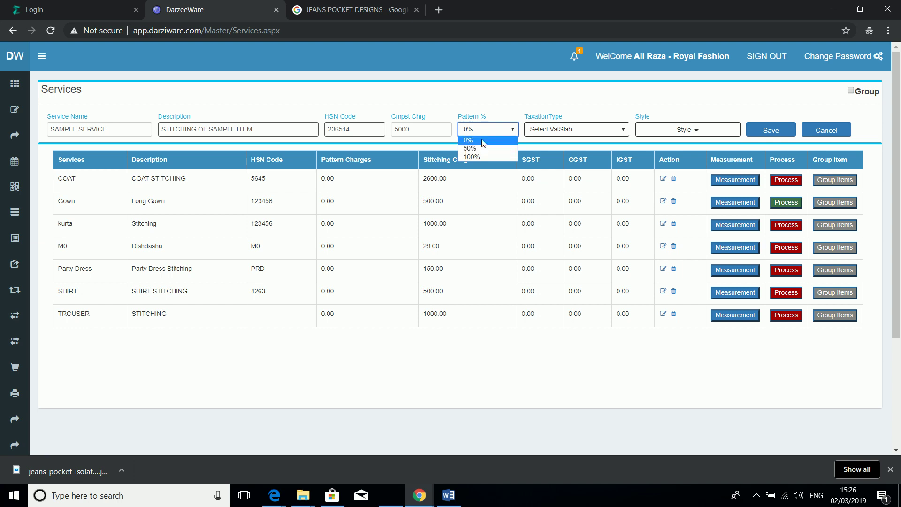
left_click(483, 142)
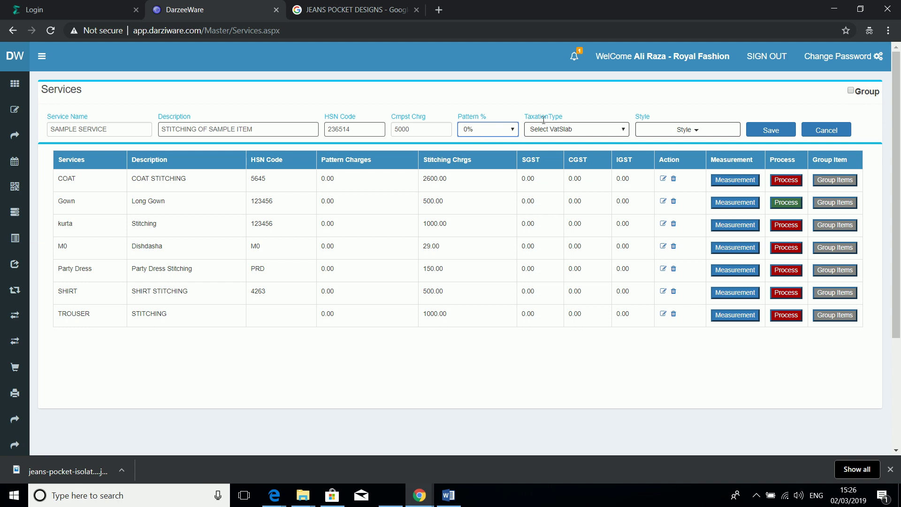
left_click(556, 130)
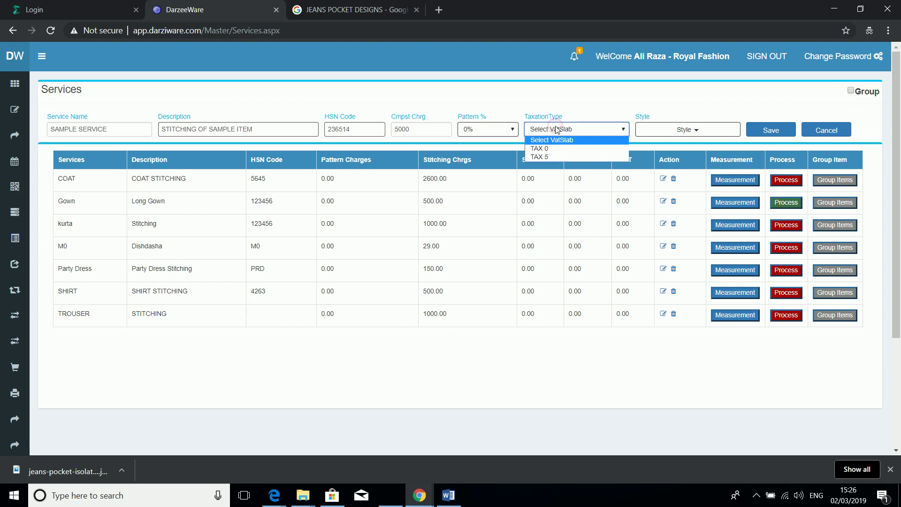
left_click(551, 156)
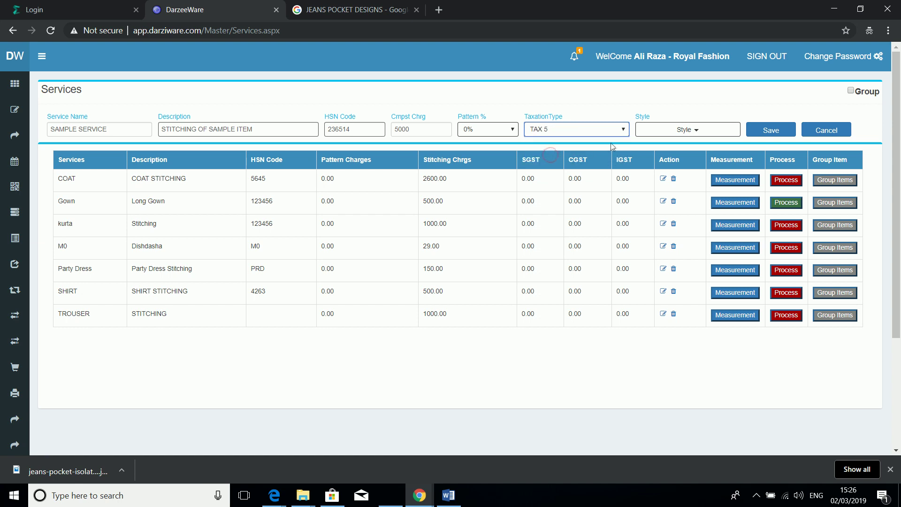
left_click(683, 131)
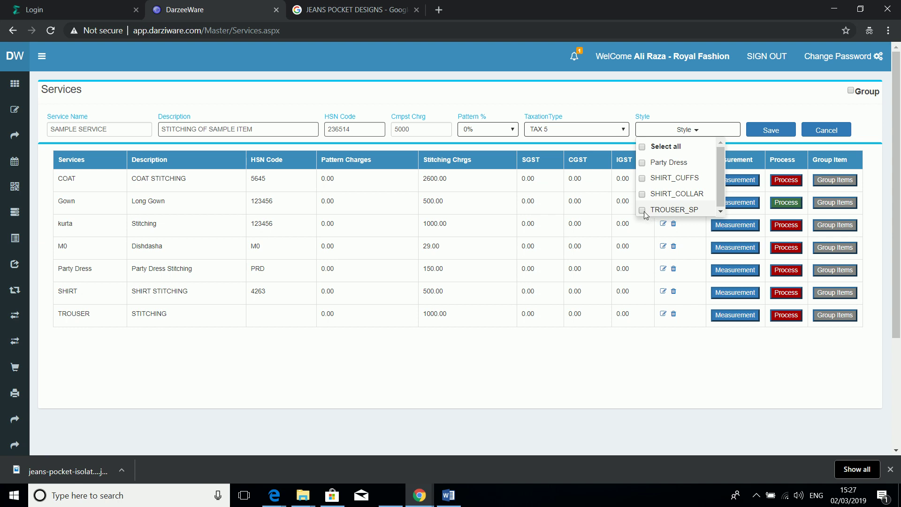
Step: Add styles TROUSER_SP and SHIRT_CUFFS to the service and save it
left_click(644, 212)
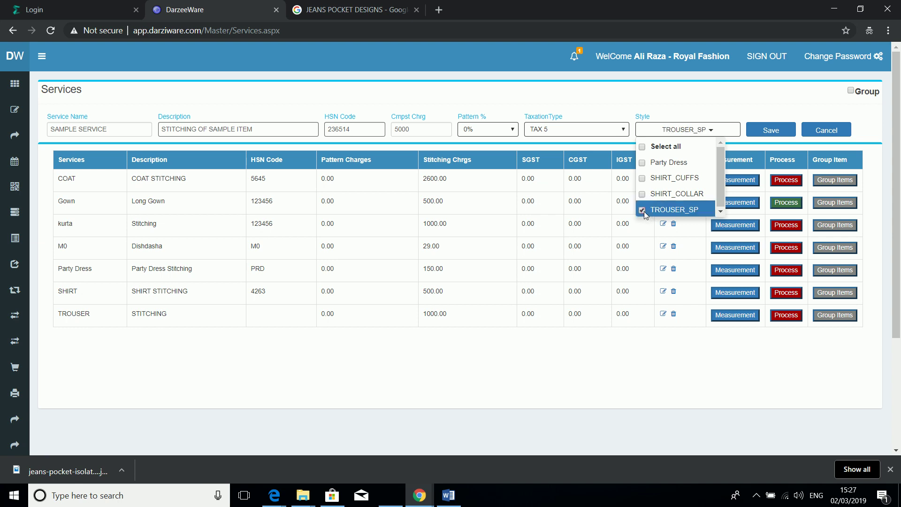
left_click(643, 180)
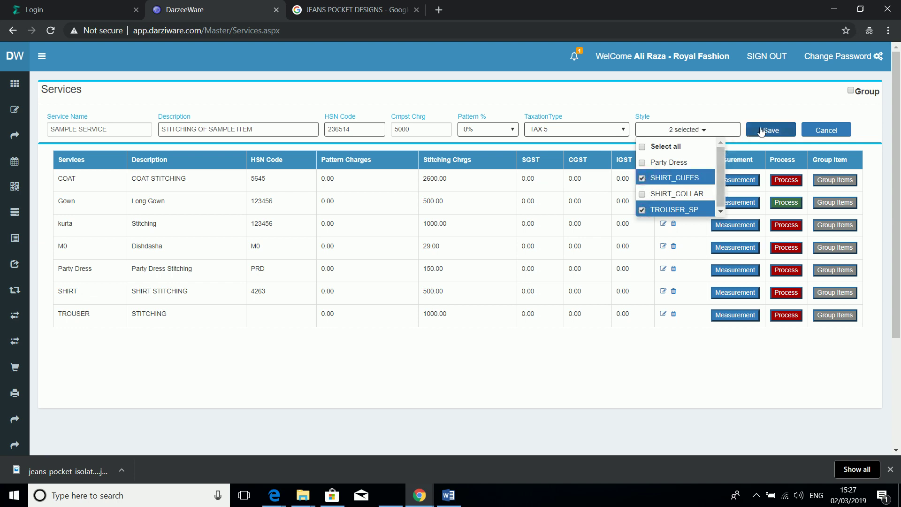
left_click(761, 132)
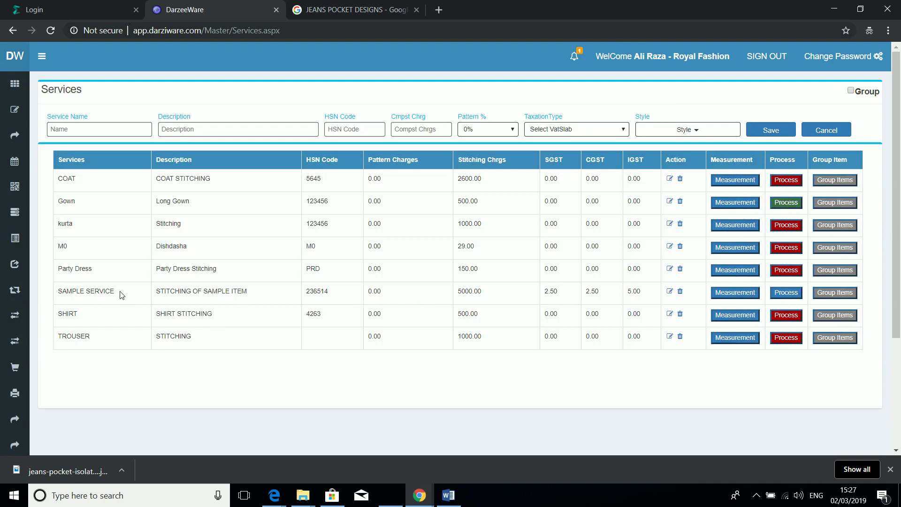
Step: Bring up measurement selection from the SAMPLE SERVICE row in the services list
left_click_drag(110, 290, 57, 292)
left_click(727, 294)
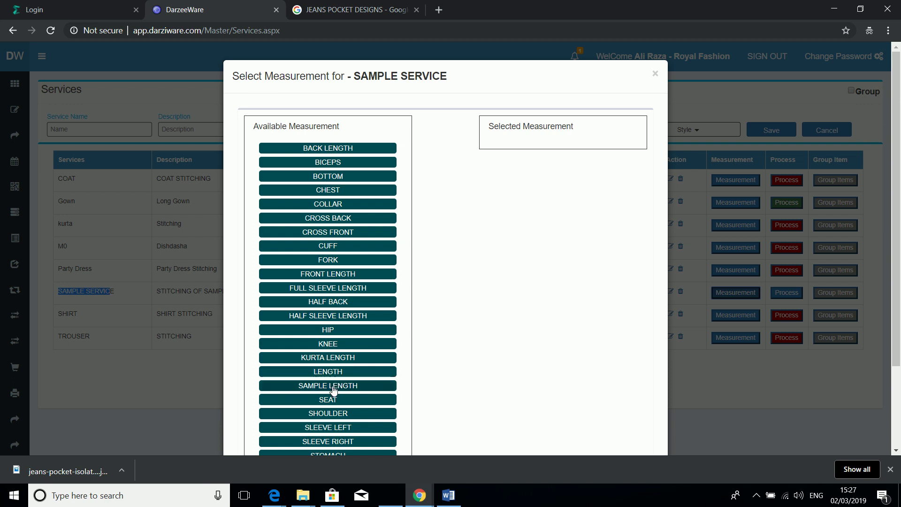
Step: Add SAMPLE LENGTH, SHOULDER, both sleeves, CHEST, COLLAR, CUFF and HIP to SAMPLE SERVICE, then save
left_click(334, 389)
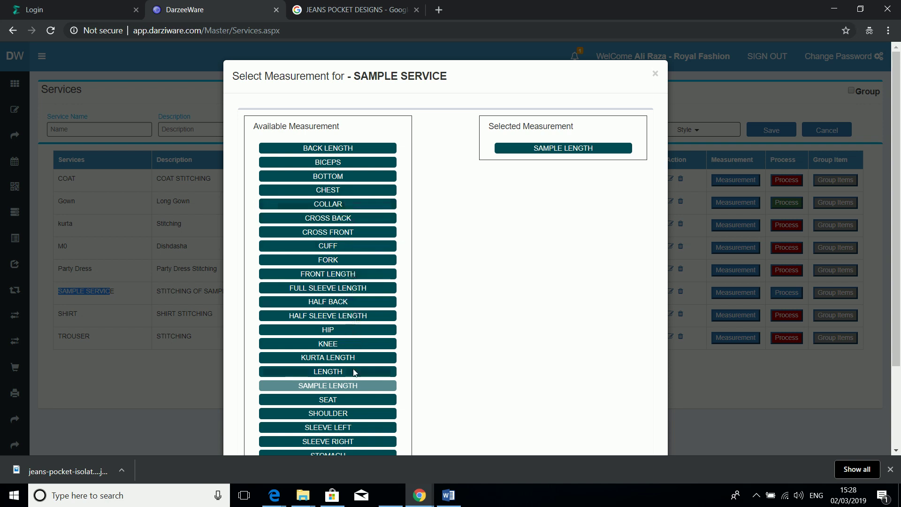
left_click(336, 416)
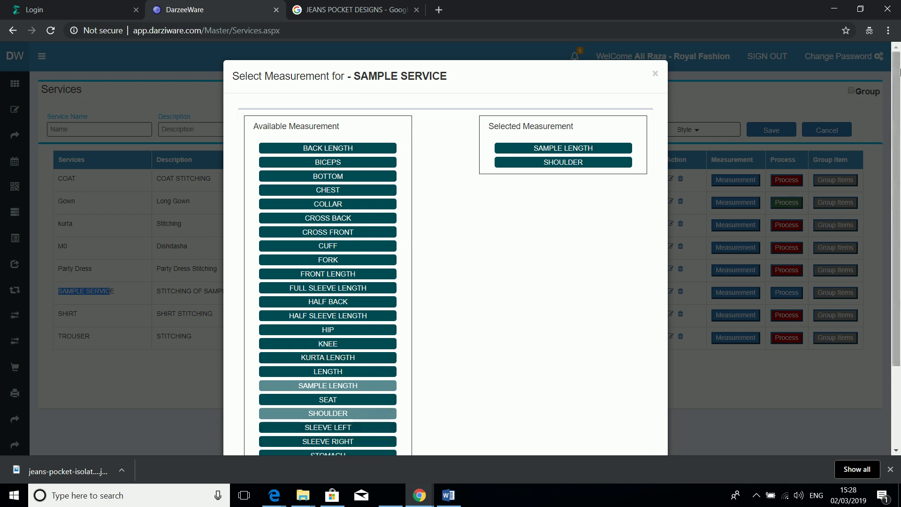
left_click_drag(898, 75, 898, 124)
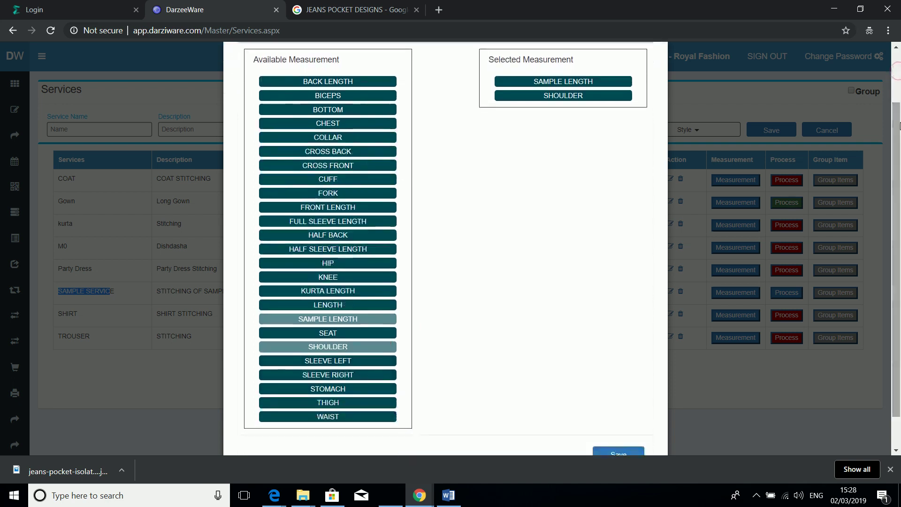
left_click(332, 363)
left_click(328, 376)
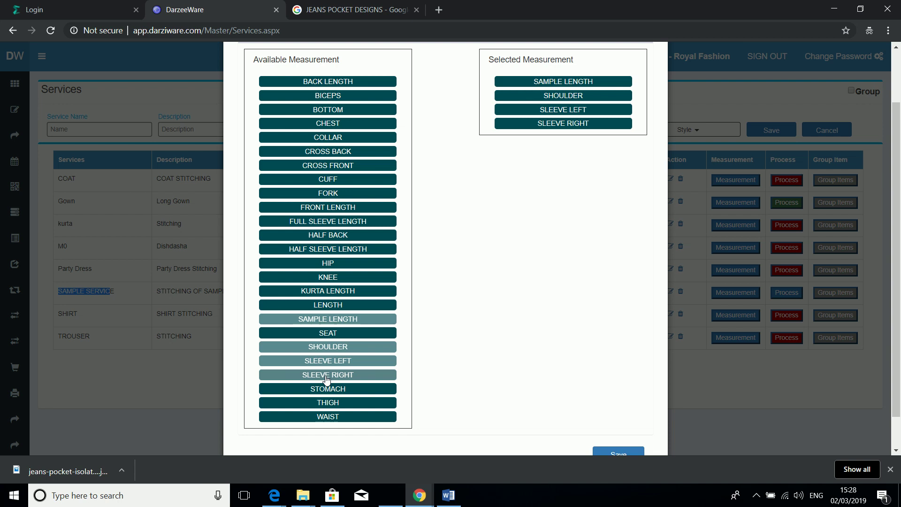
left_click(352, 124)
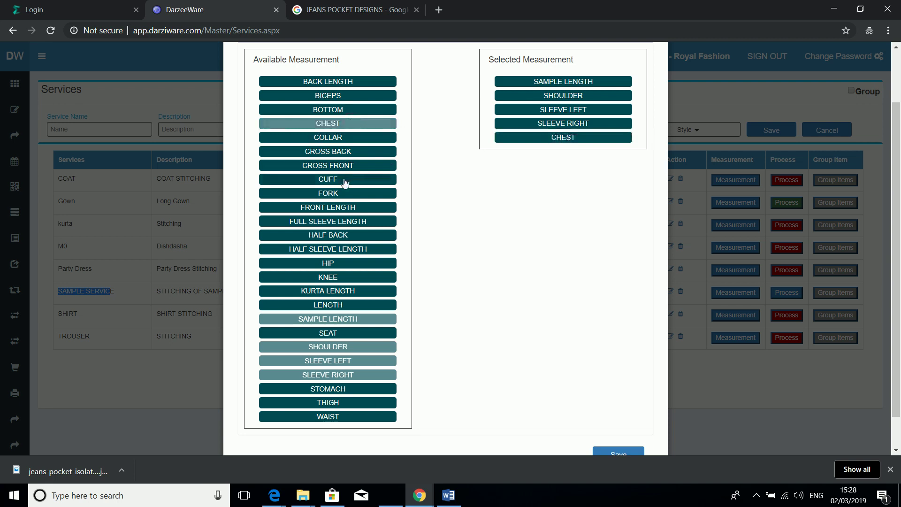
left_click(333, 137)
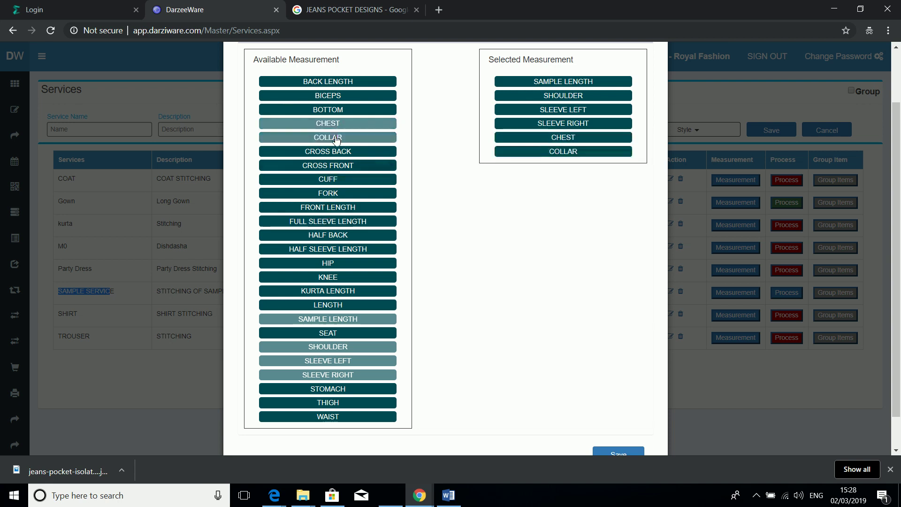
left_click(333, 178)
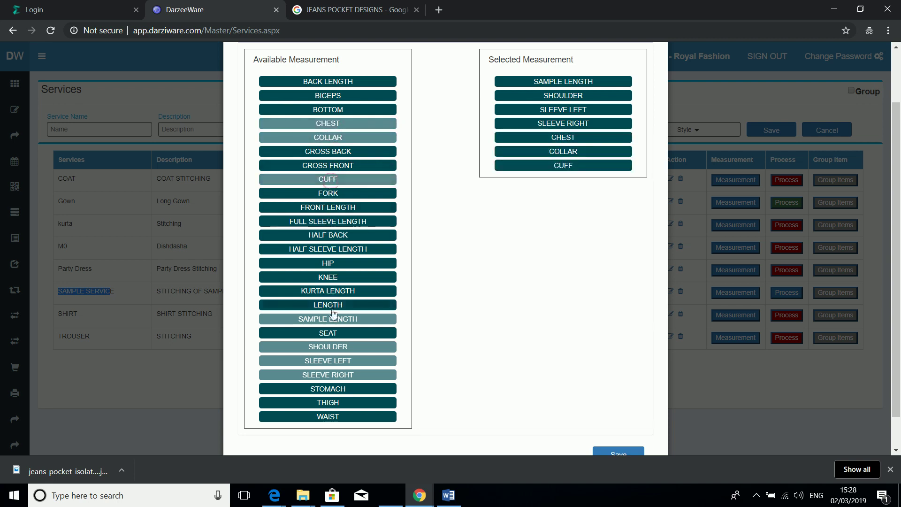
left_click(329, 265)
left_click(329, 266)
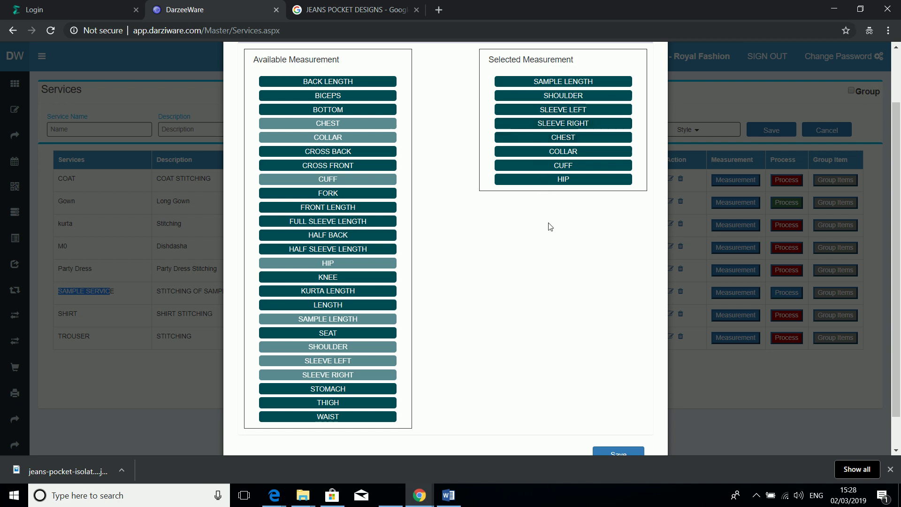
left_click(614, 453)
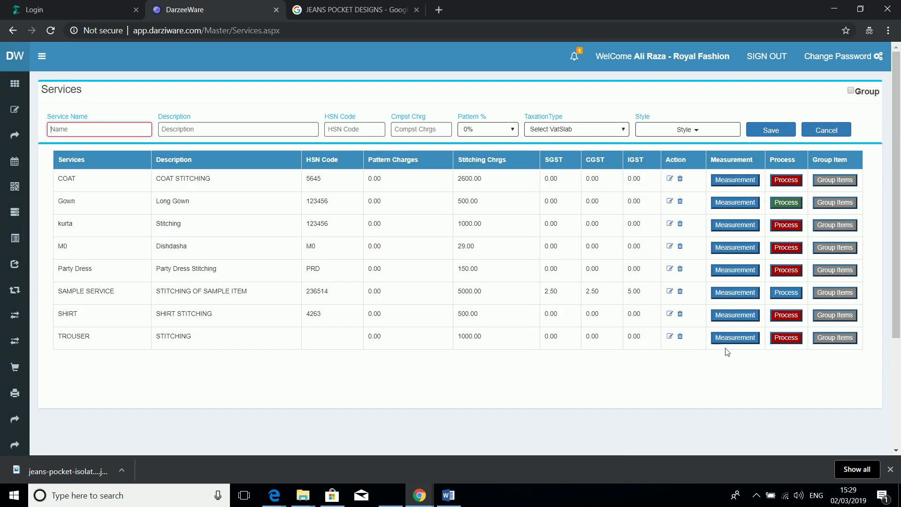
left_click(787, 293)
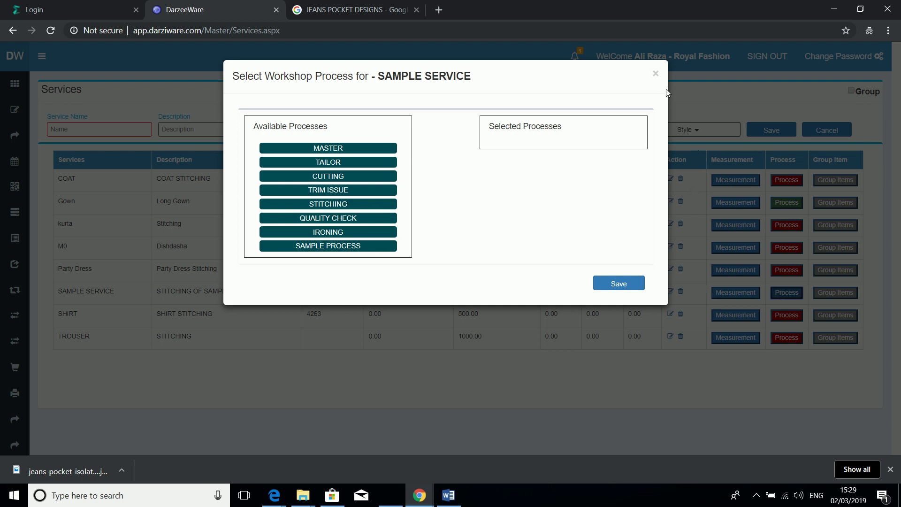
left_click(655, 73)
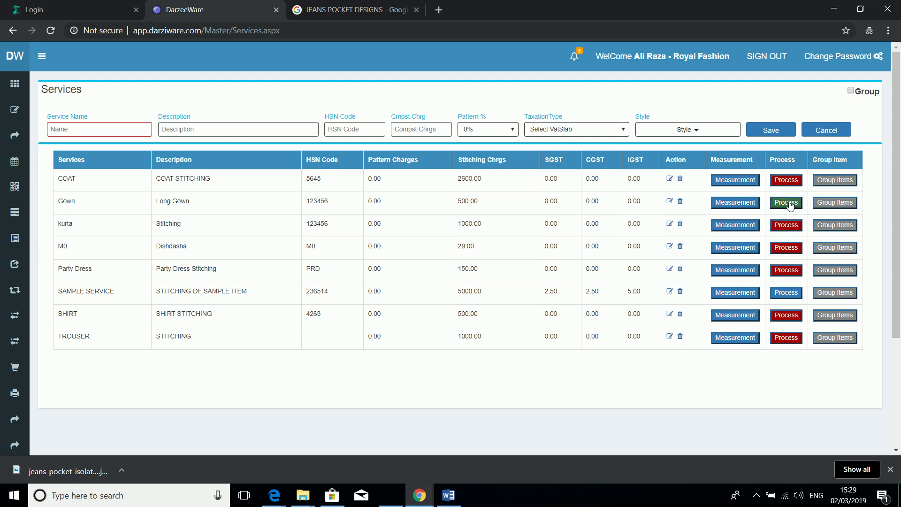
left_click(790, 205)
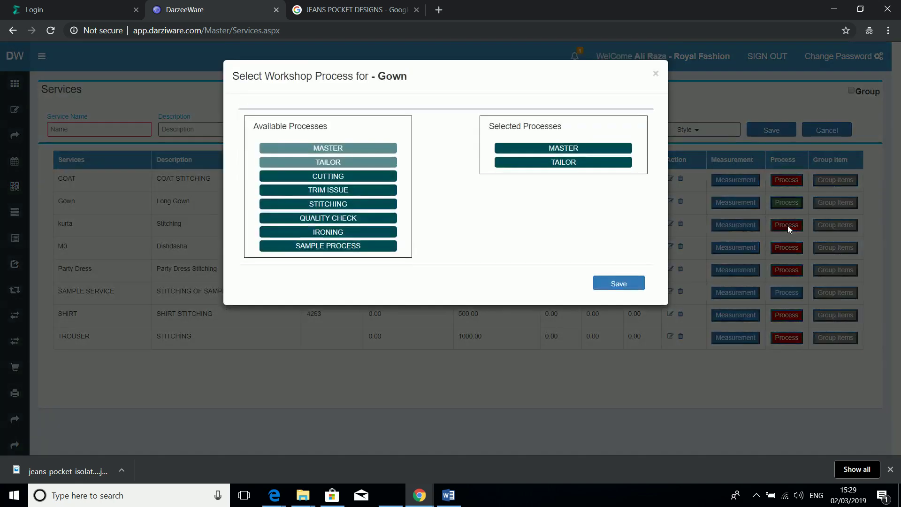
left_click(656, 75)
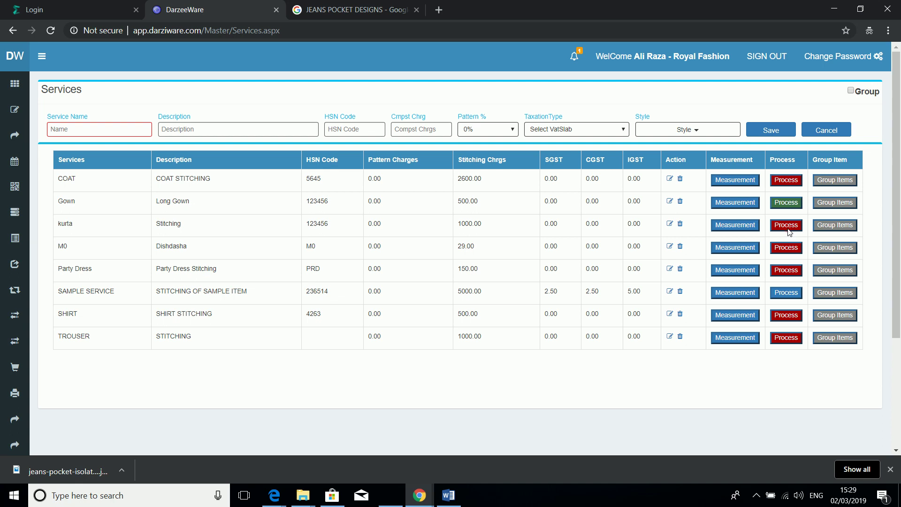
left_click(789, 228)
Step: Assign MASTER, TAILOR, QUALITY CHECK and IRONING as SAMPLE SERVICE's processes and save
left_click(785, 296)
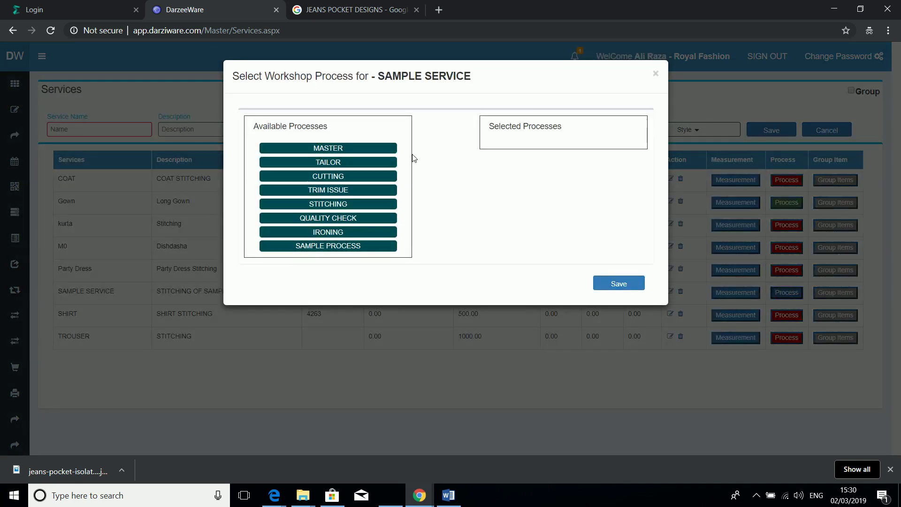
left_click(346, 152)
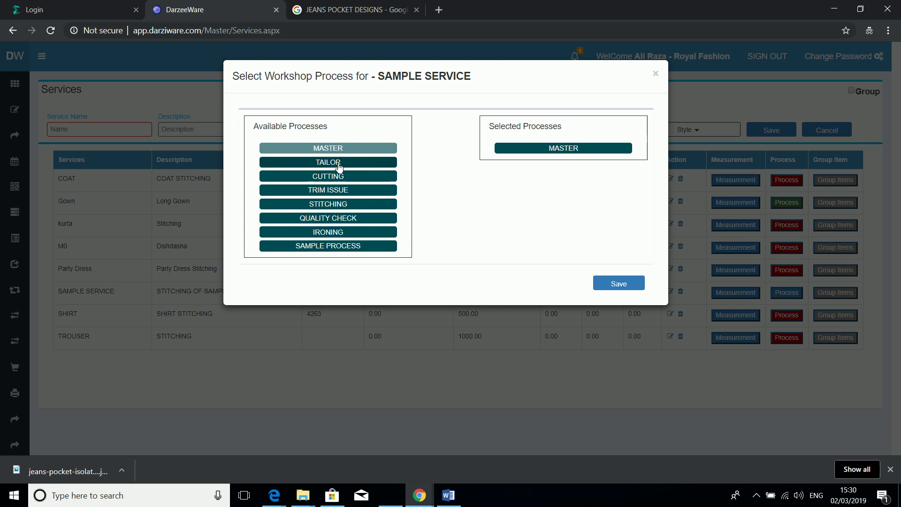
left_click(340, 167)
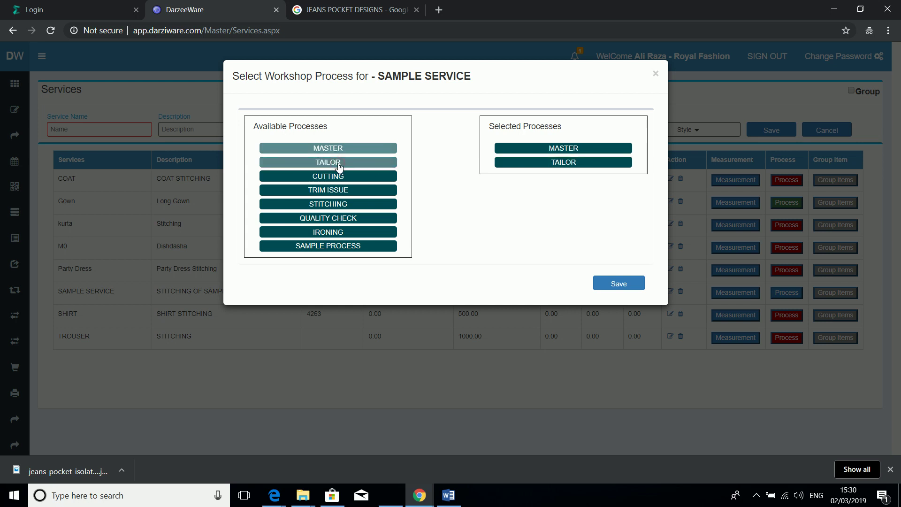
left_click(324, 222)
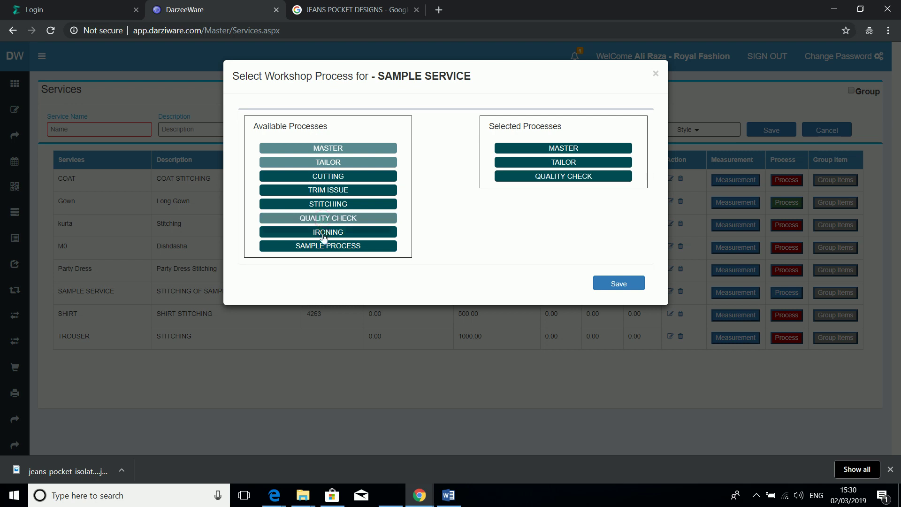
left_click(324, 235)
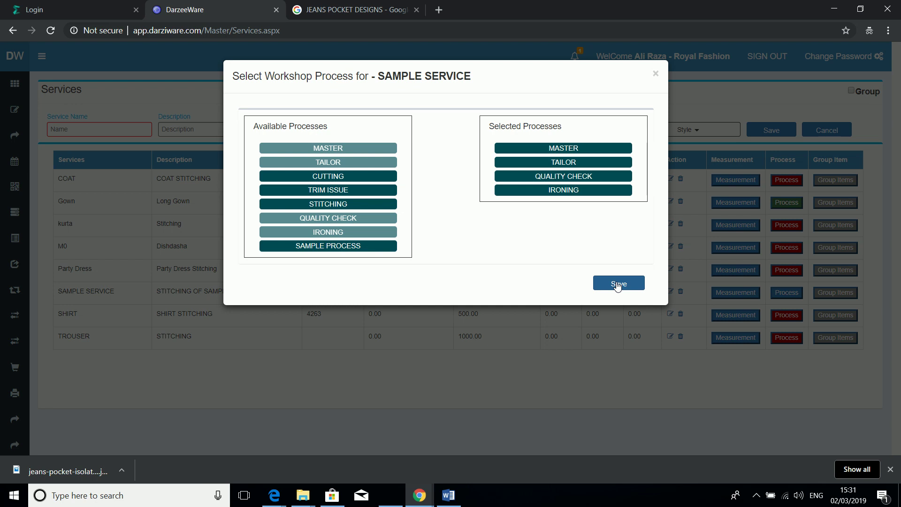
left_click(618, 285)
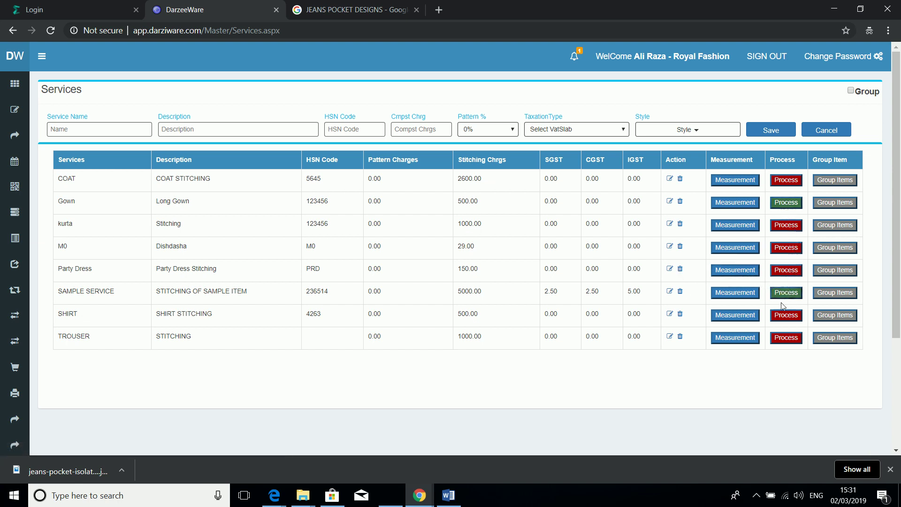
Step: Remove IRONING from SAMPLE SERVICE's processes, save, and reopen the list to verify it
left_click(787, 297)
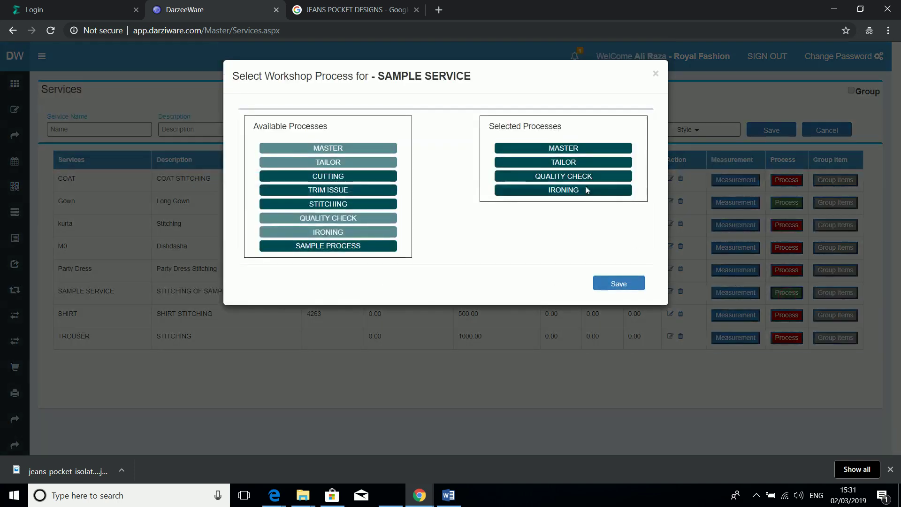
left_click(586, 190)
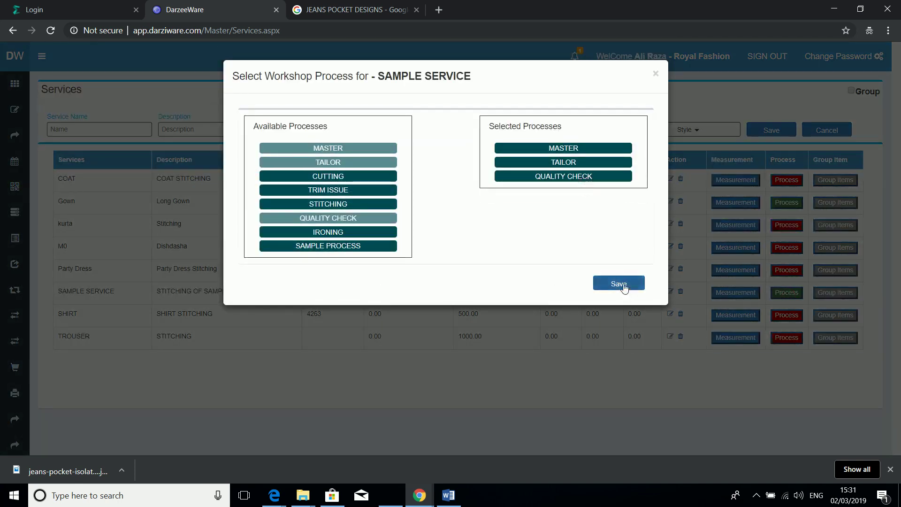
left_click(618, 284)
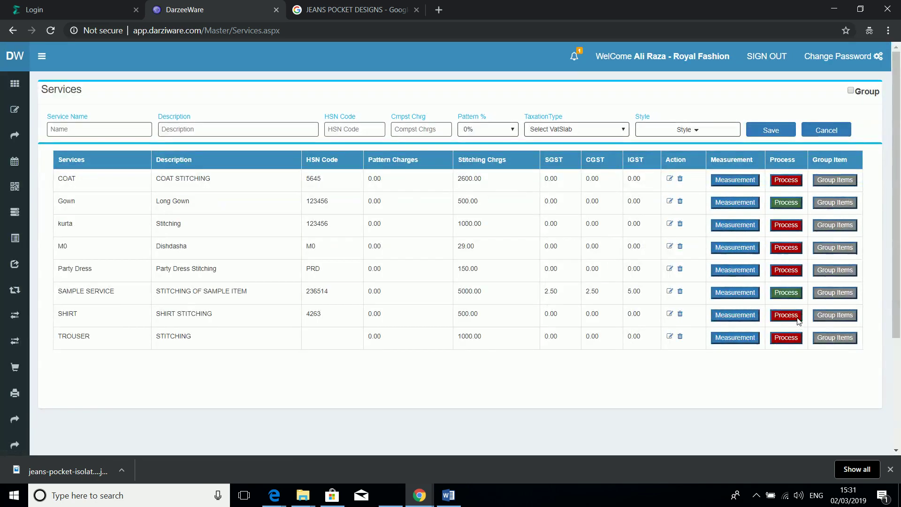
left_click(790, 294)
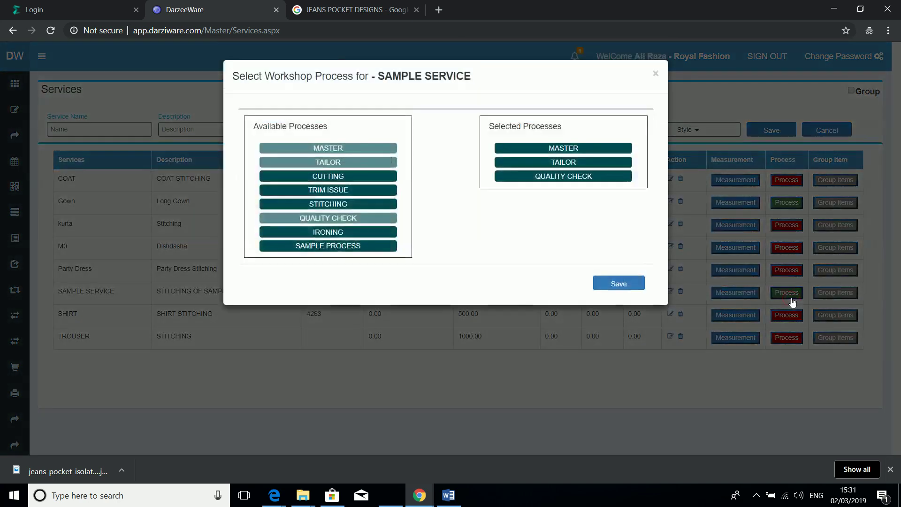
left_click(656, 76)
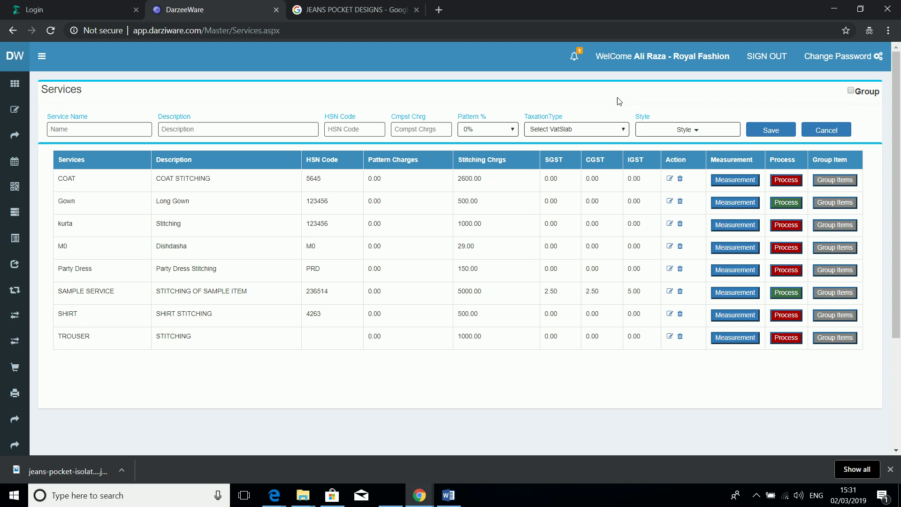
Step: Go to Master Register > Workers and expand the Job Role dropdown
mouse_move(21, 114)
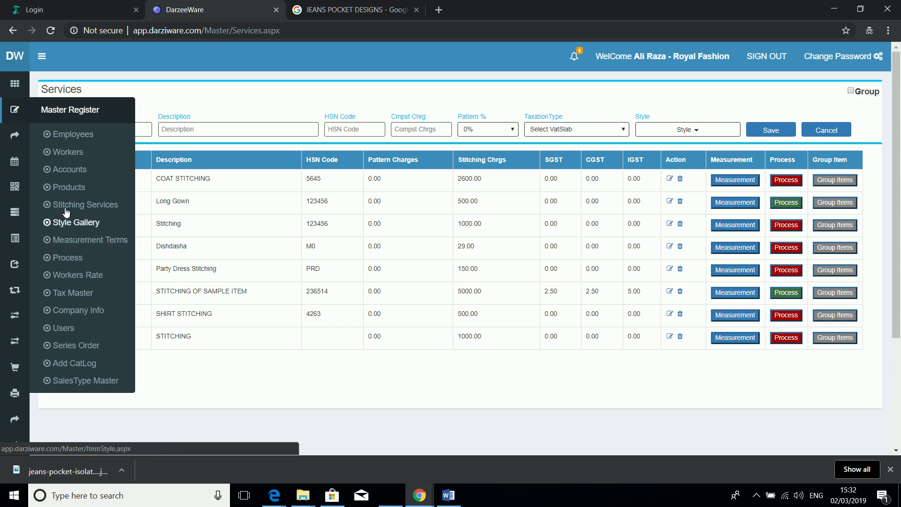
left_click(74, 158)
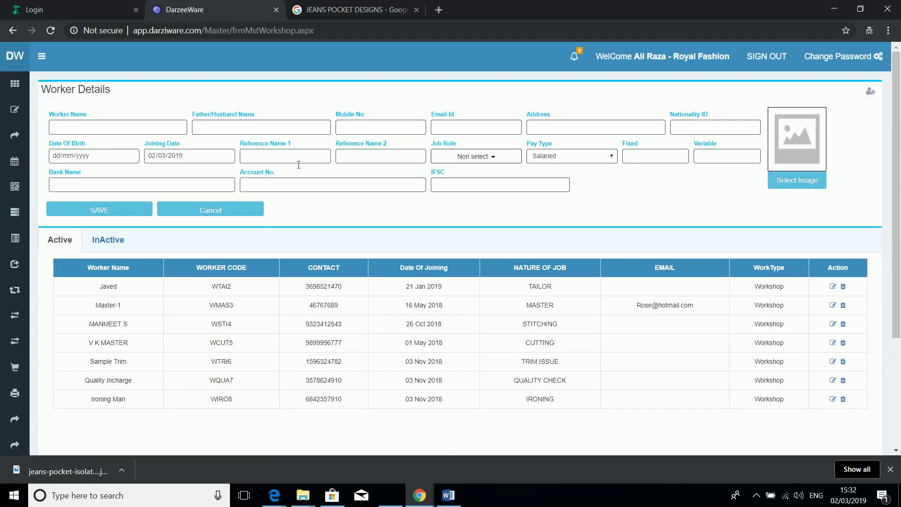
left_click(495, 158)
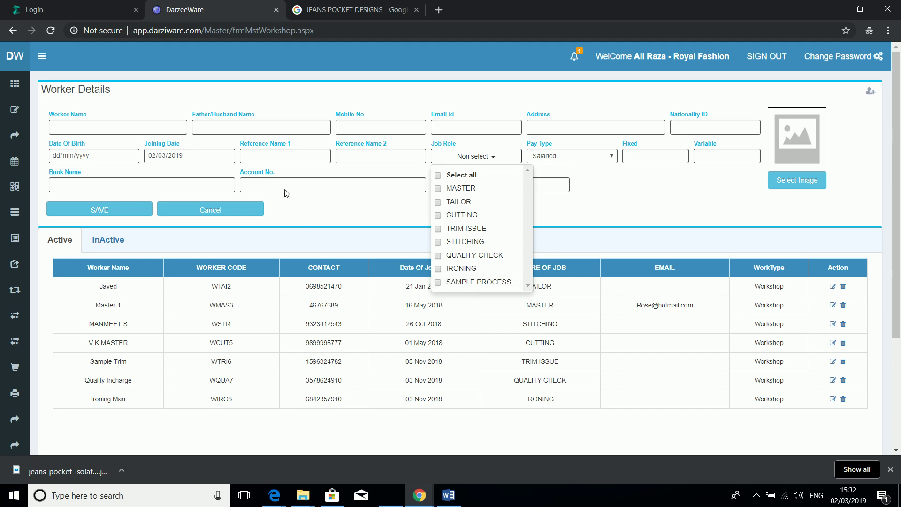
Step: Enter SAMPLE MASTER as the new worker's name and fill in the father's name
left_click(105, 129)
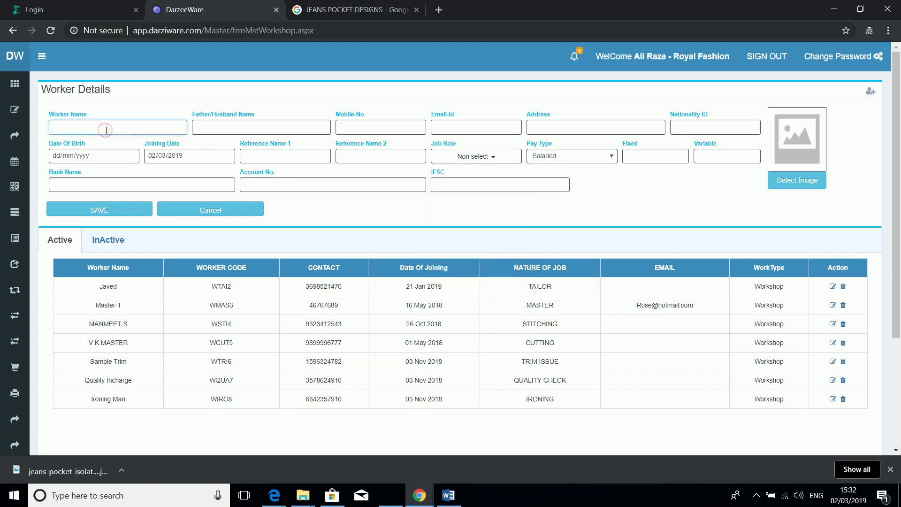
type("SAMPLE WORKER")
key("BackSpace")
key("BackSpace")
key("BackSpace")
key("BackSpace")
key("BackSpace")
key("BackSpace")
type("MASTER")
key("Tab")
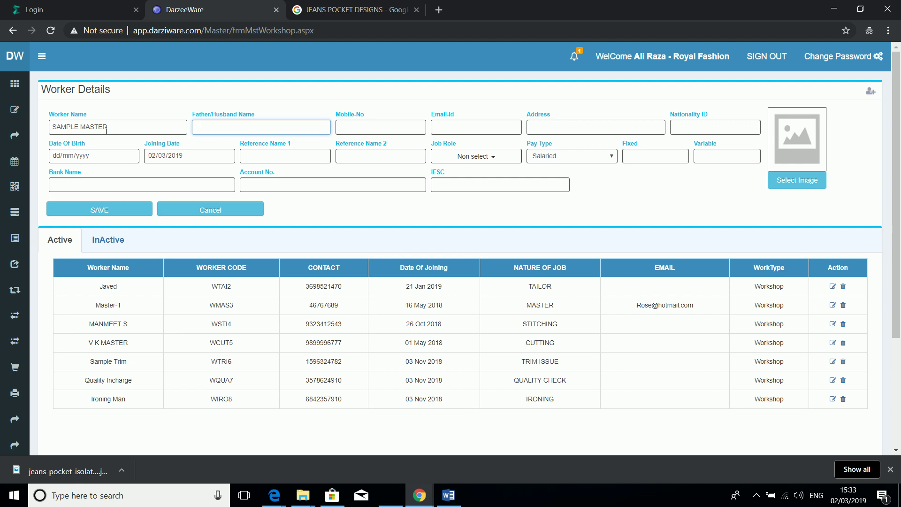
type("YA")
key("Tab")
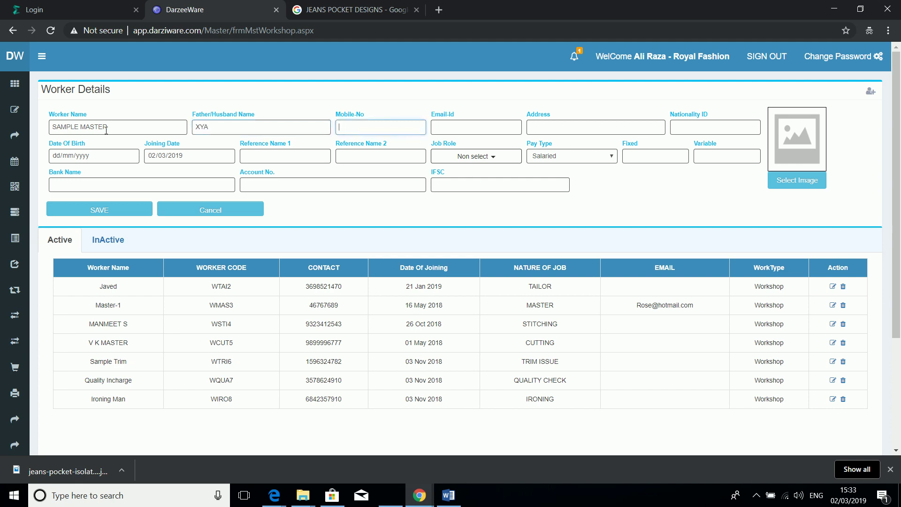
Step: Fill in the worker's mobile number, address and nationality ID, leaving e-mail blank
key("Tab")
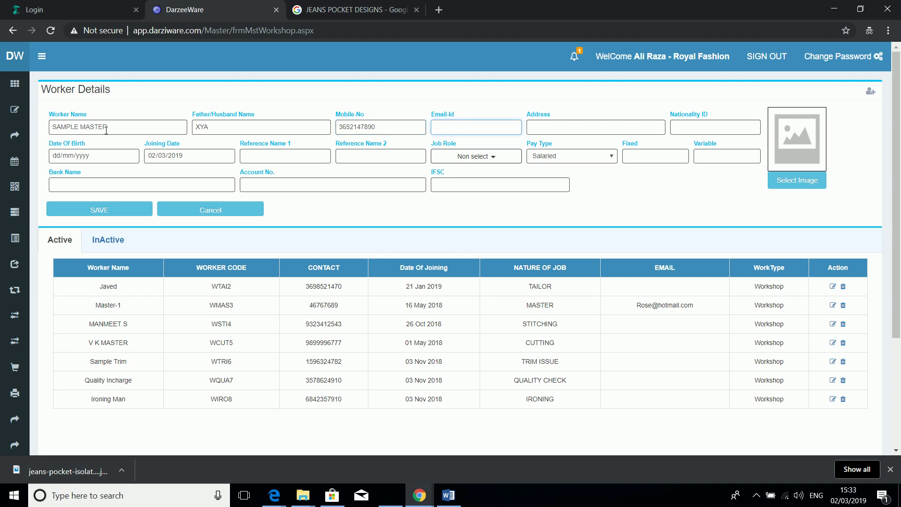
key("Tab")
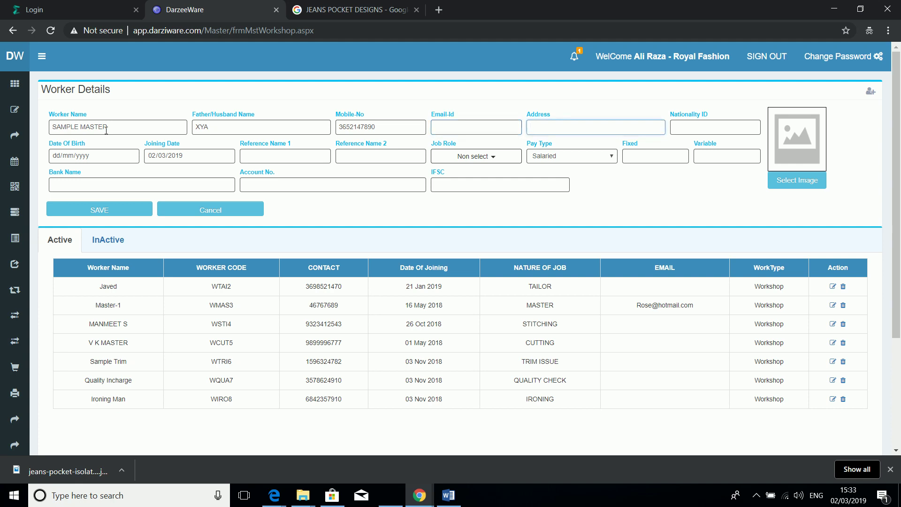
key("Tab")
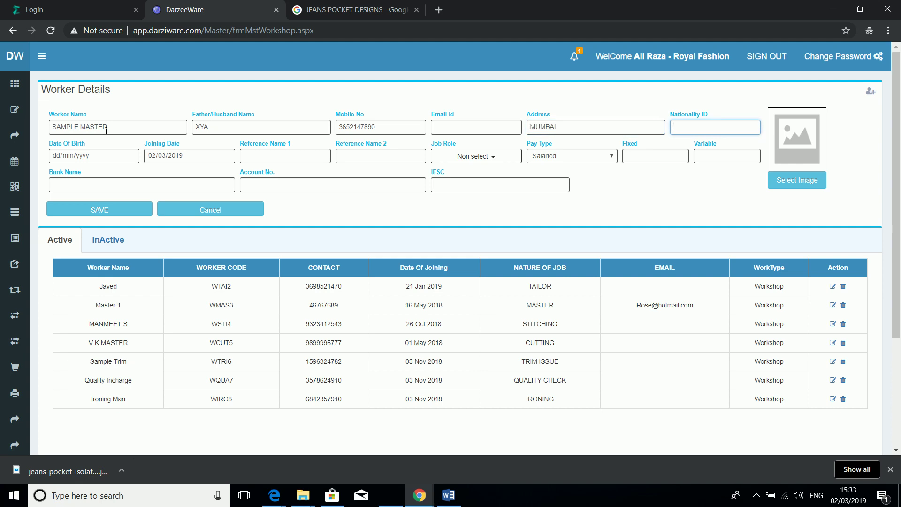
key("Tab")
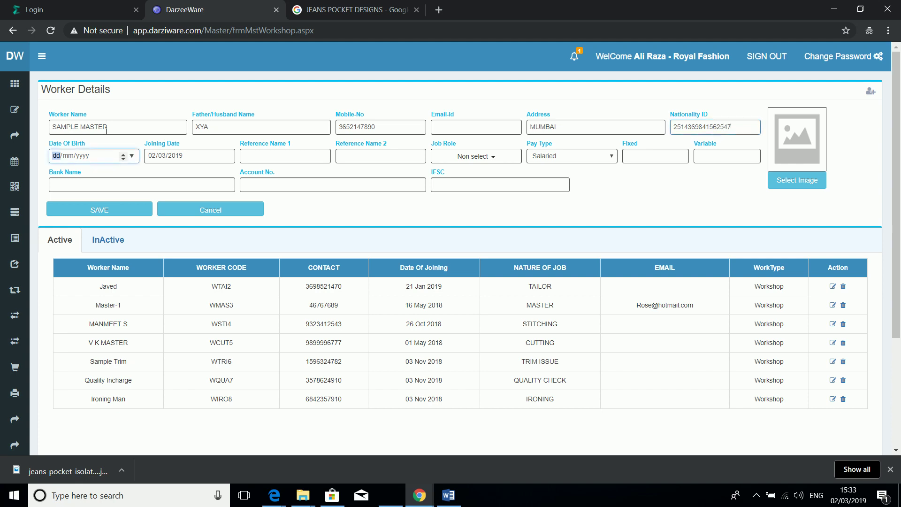
Step: Set the birth date to 01/03/2019 and the joining date to 15/03/2019
left_click(131, 155)
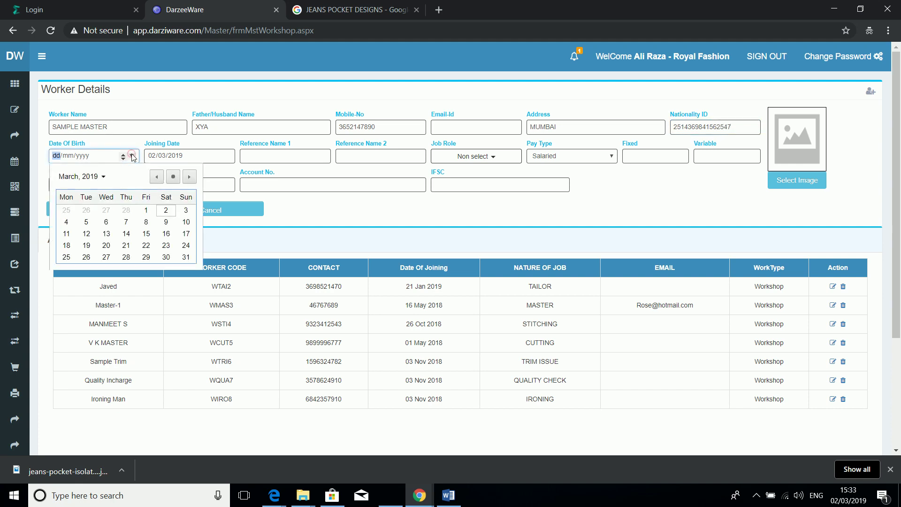
left_click(146, 211)
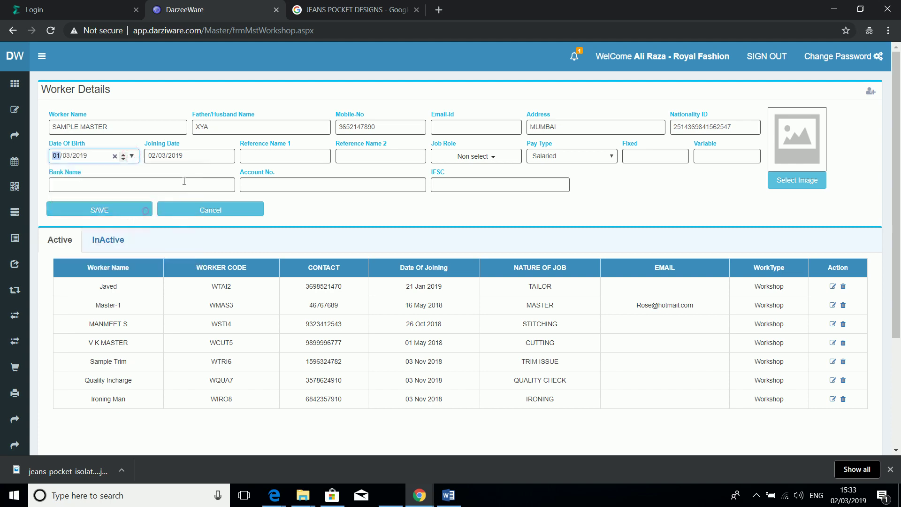
left_click(228, 157)
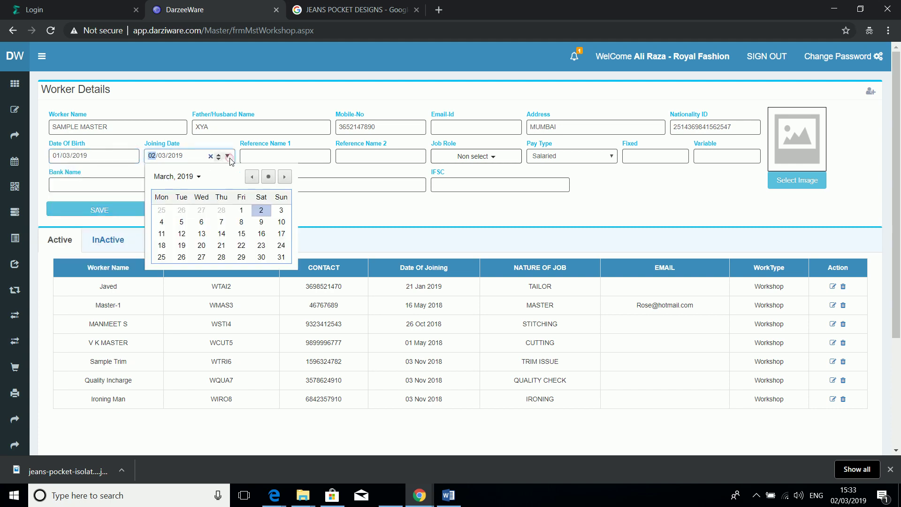
left_click(243, 233)
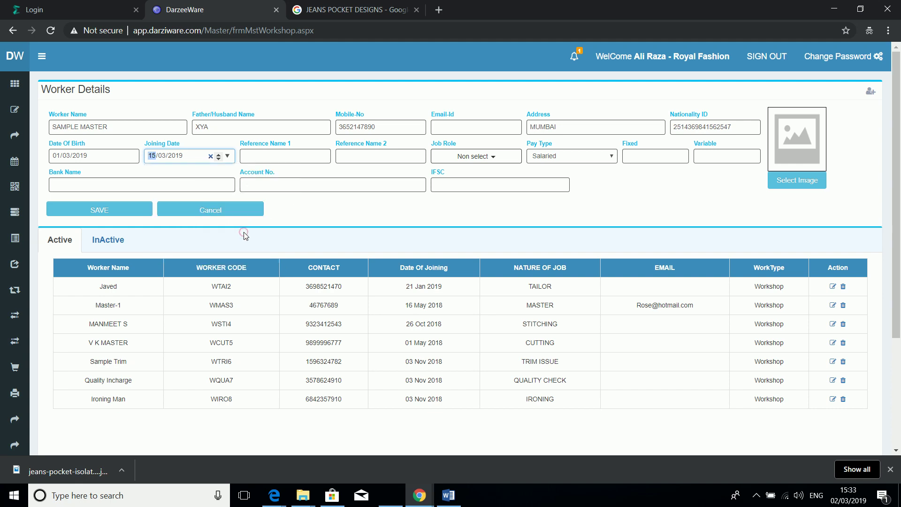
left_click(294, 160)
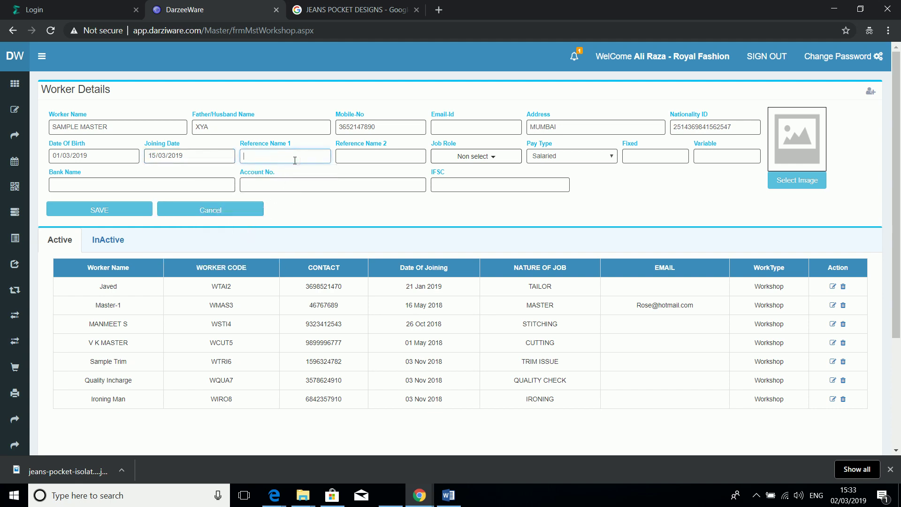
Step: Give the worker the MASTER job role, Per Piece pay and Fixed wages, and save
left_click(490, 158)
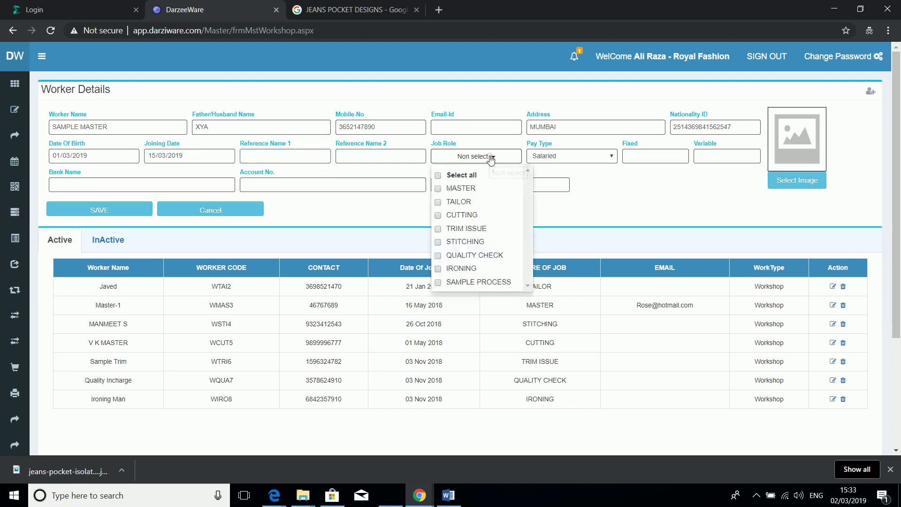
left_click(439, 190)
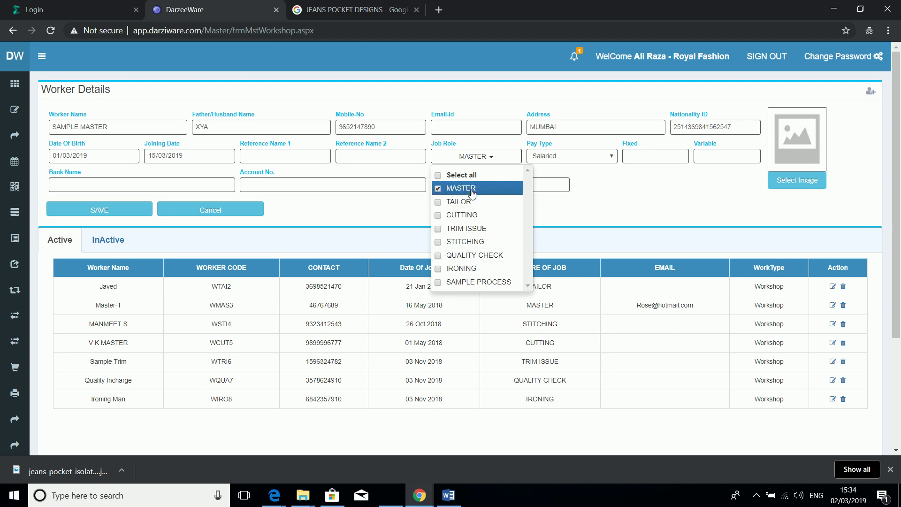
left_click_drag(559, 205, 589, 159)
left_click(589, 158)
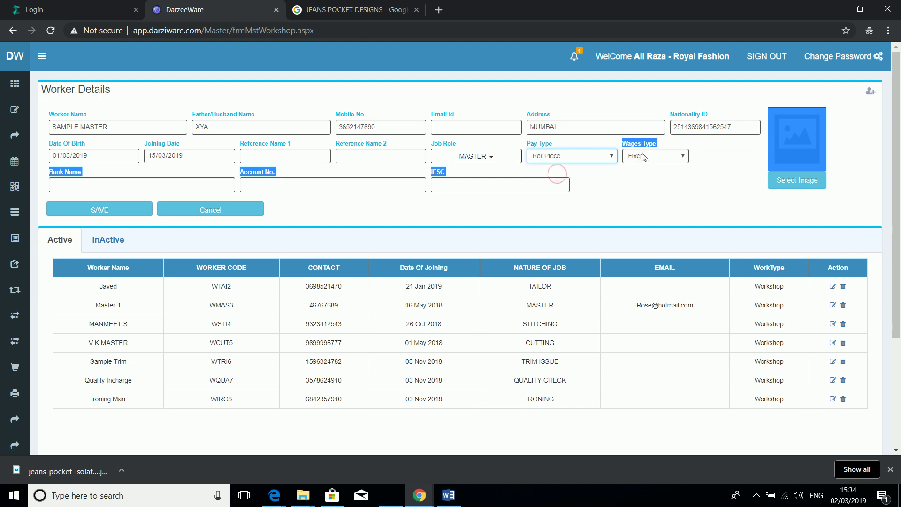
left_click(646, 158)
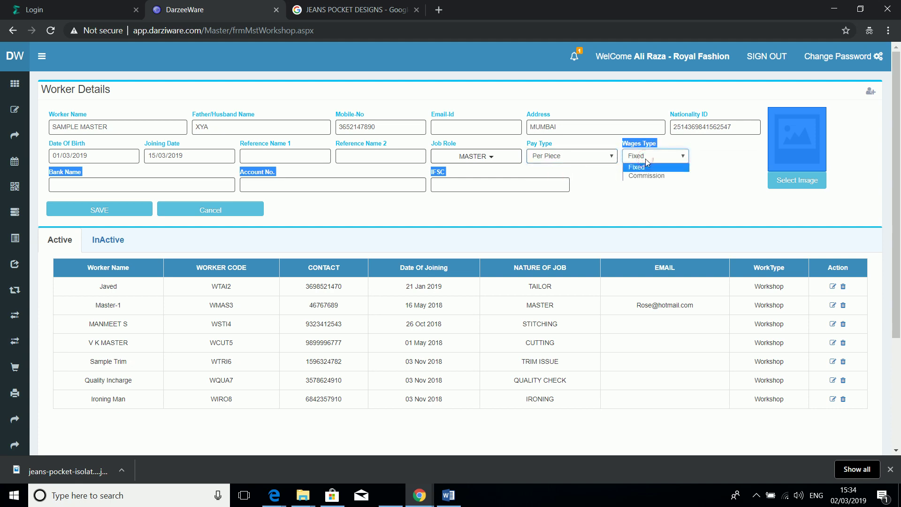
left_click(643, 168)
left_click(126, 215)
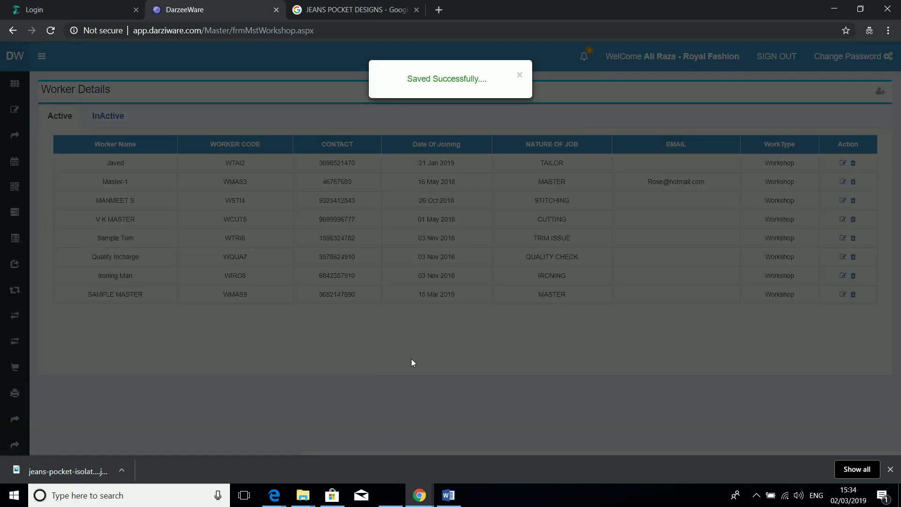
Step: On the Worker Rate Mapping page, select worker SAMPLE MASTER and item SHIRT
left_click(411, 359)
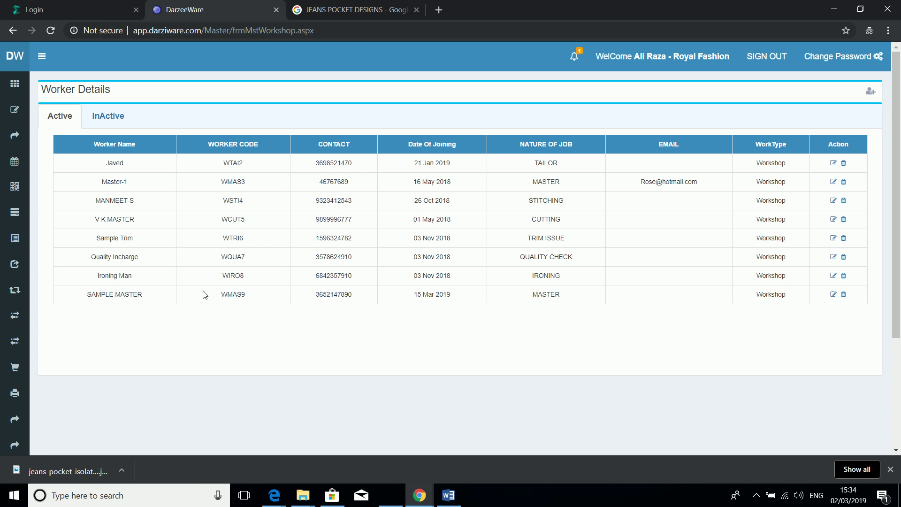
mouse_move(26, 113)
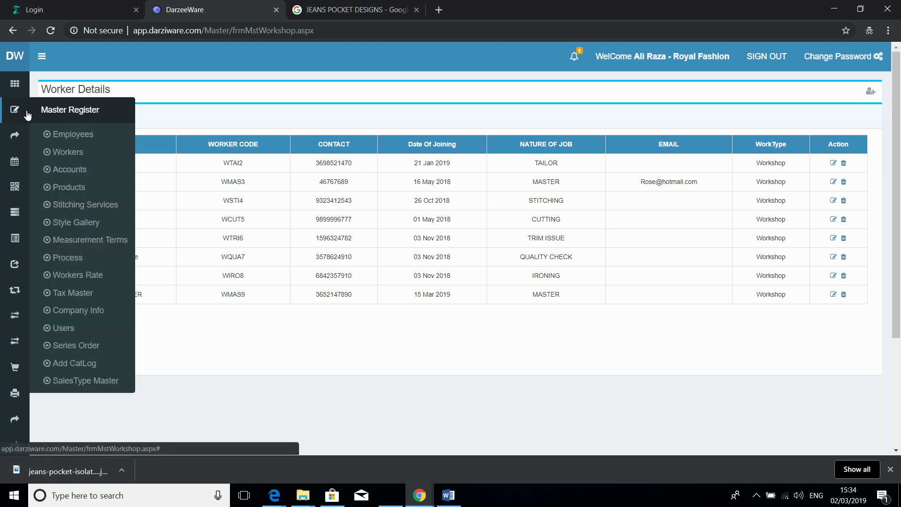
left_click(77, 276)
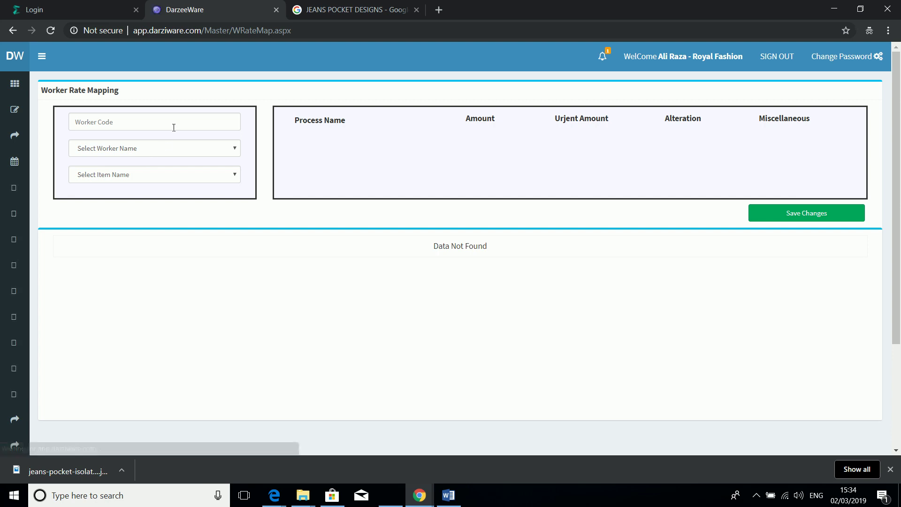
left_click(177, 155)
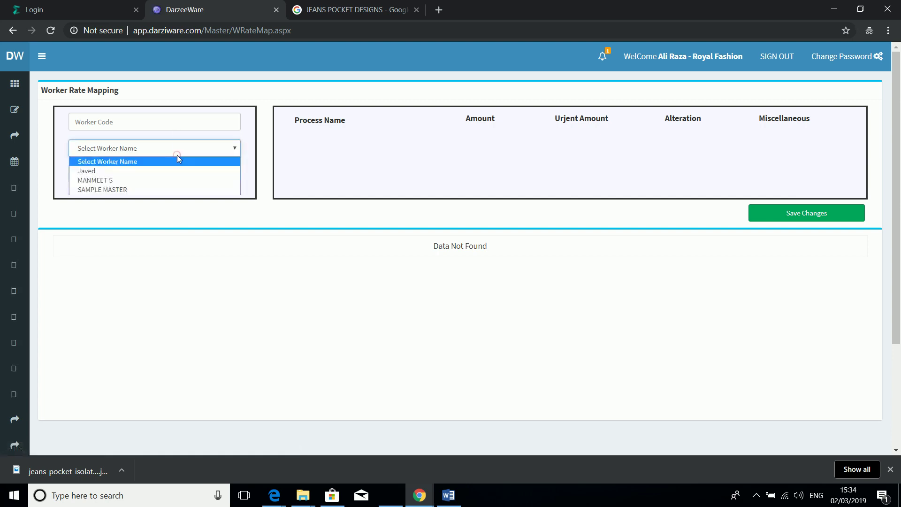
left_click(156, 190)
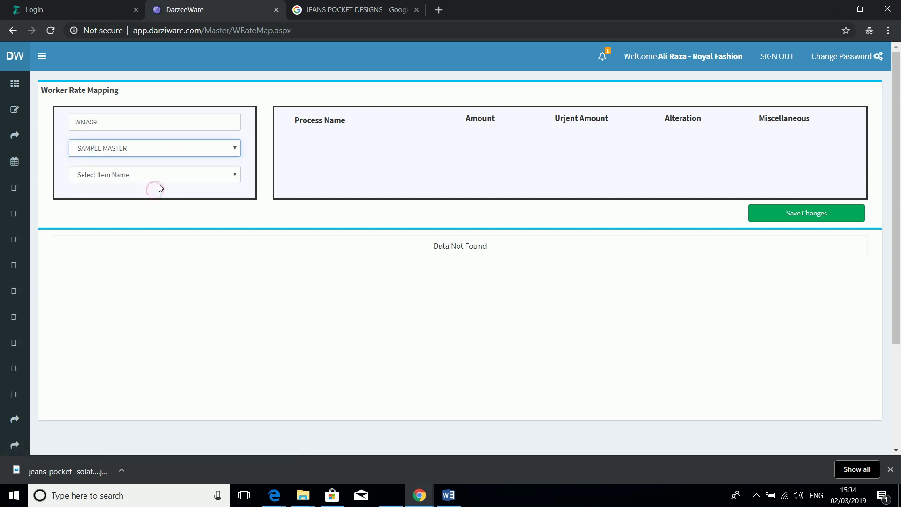
left_click(163, 179)
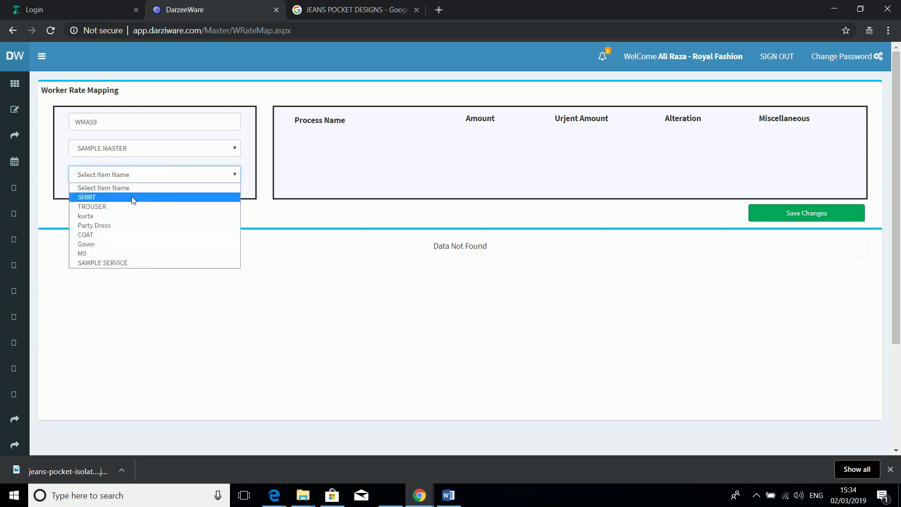
left_click(131, 197)
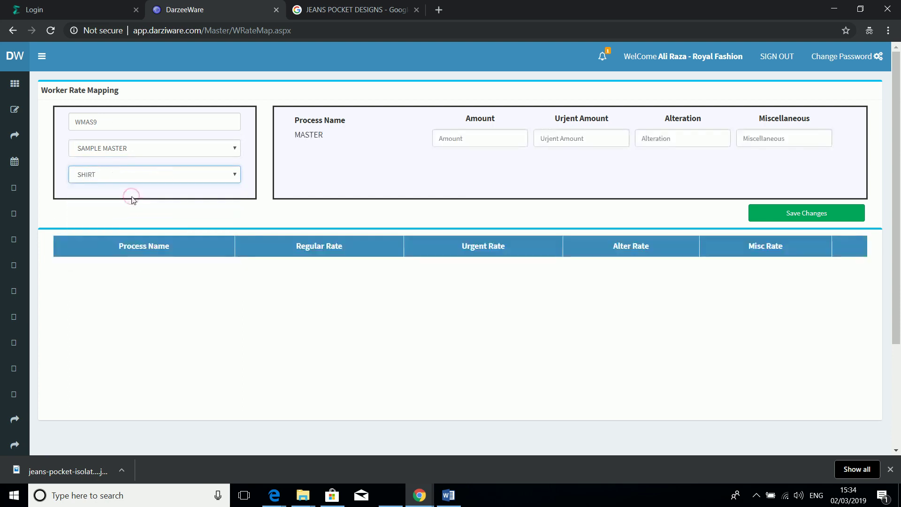
Step: Enter SHIRT rates of 120 regular, 140 urgent and 30 alteration, then save
left_click(457, 138)
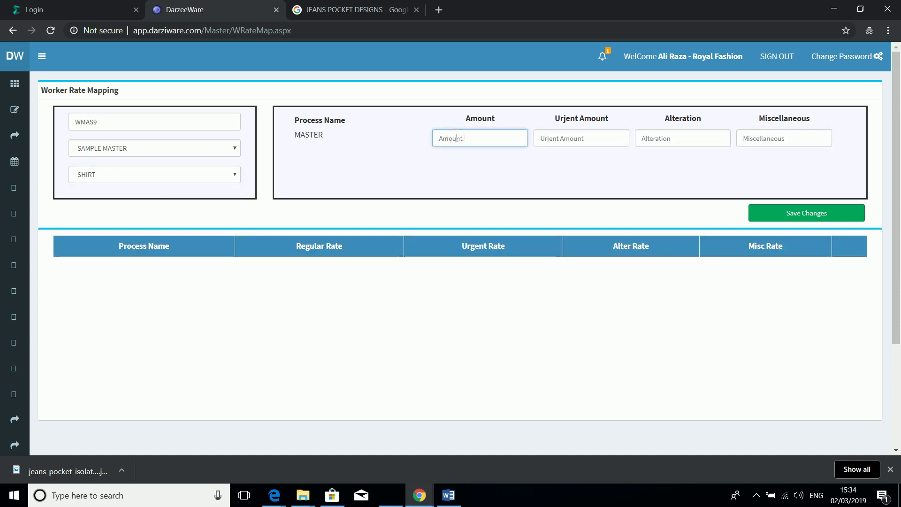
type("120")
key("Tab")
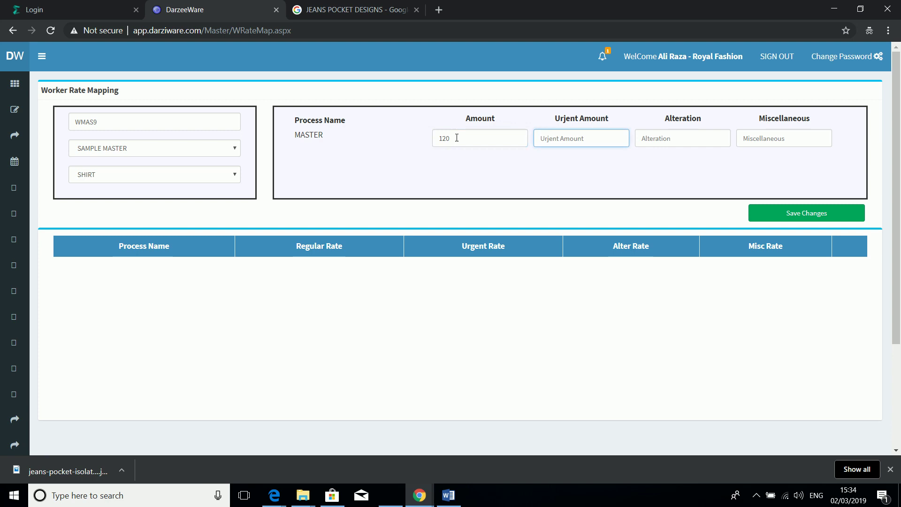
type("140")
key("Tab")
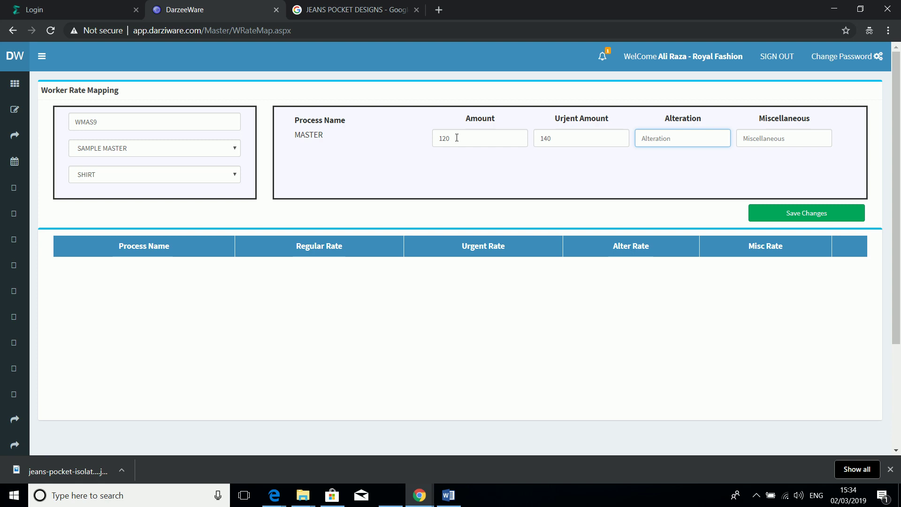
type("30")
left_click(756, 219)
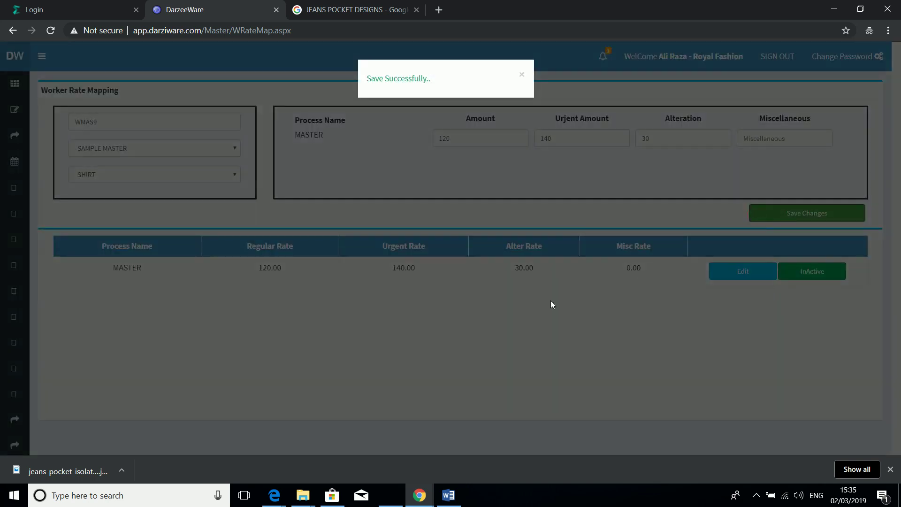
left_click(550, 305)
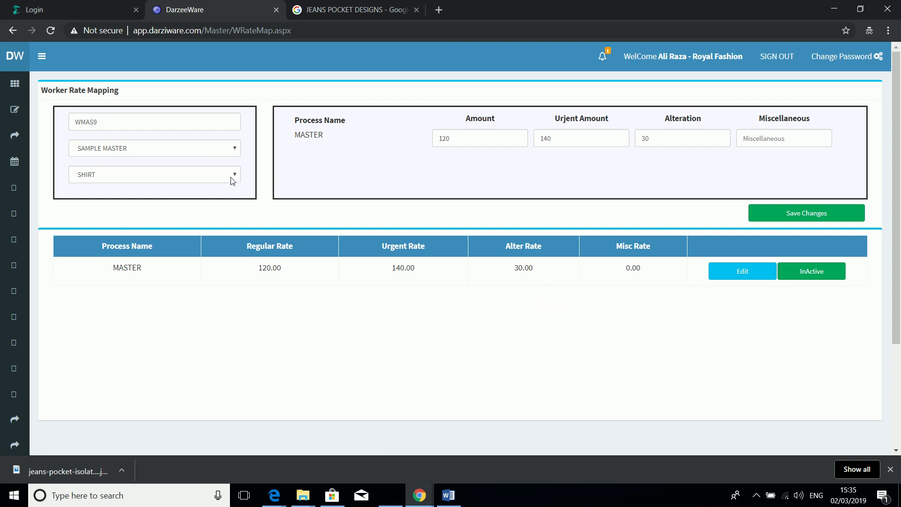
Step: Switch the item to kurta and enter provisional rates of 150 regular and 170 urgent
left_click(232, 179)
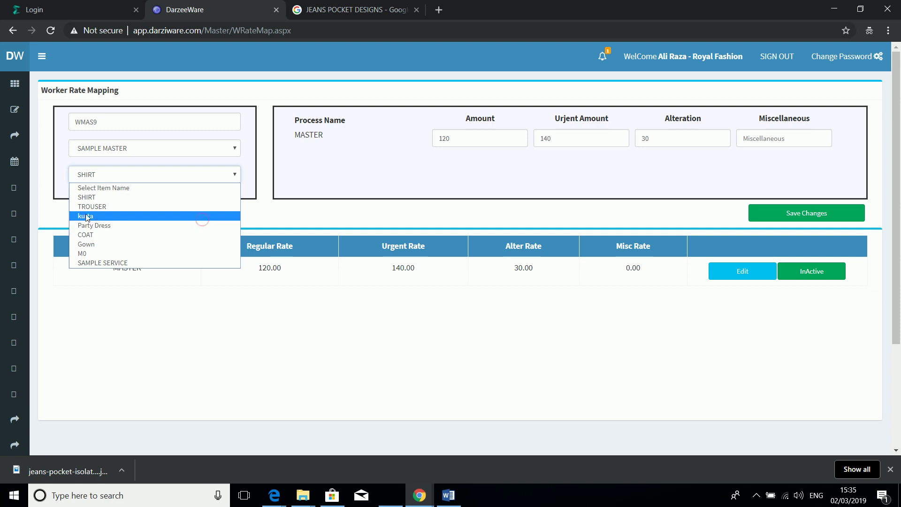
left_click(203, 219)
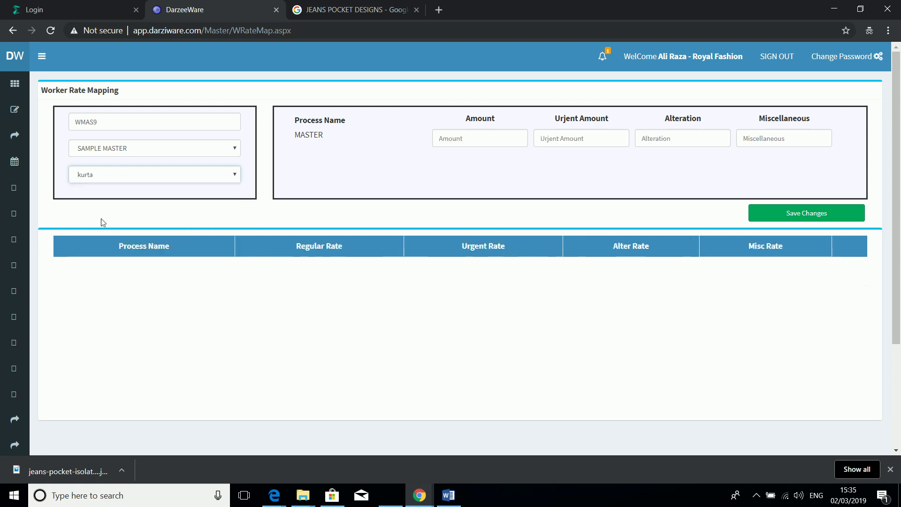
left_click(453, 137)
type("50")
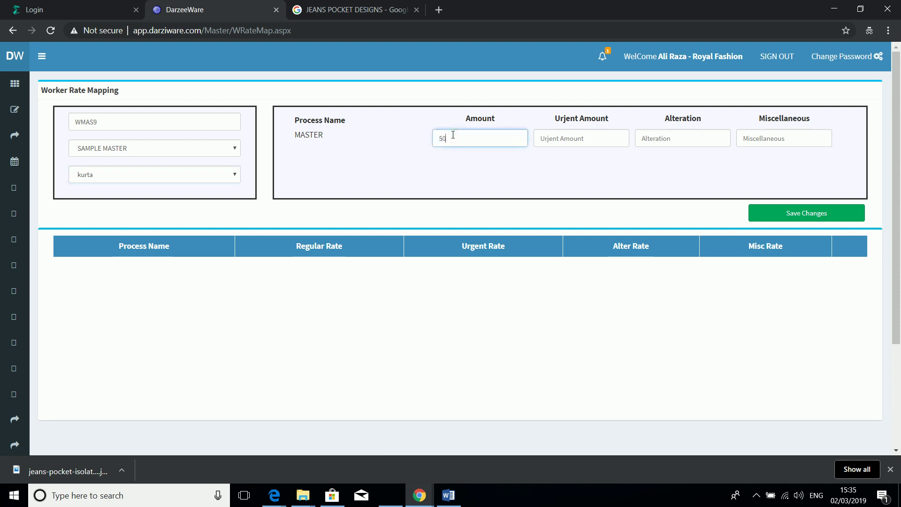
key("BackSpace")
key("BackSpace")
type("150")
key("Tab")
type("170")
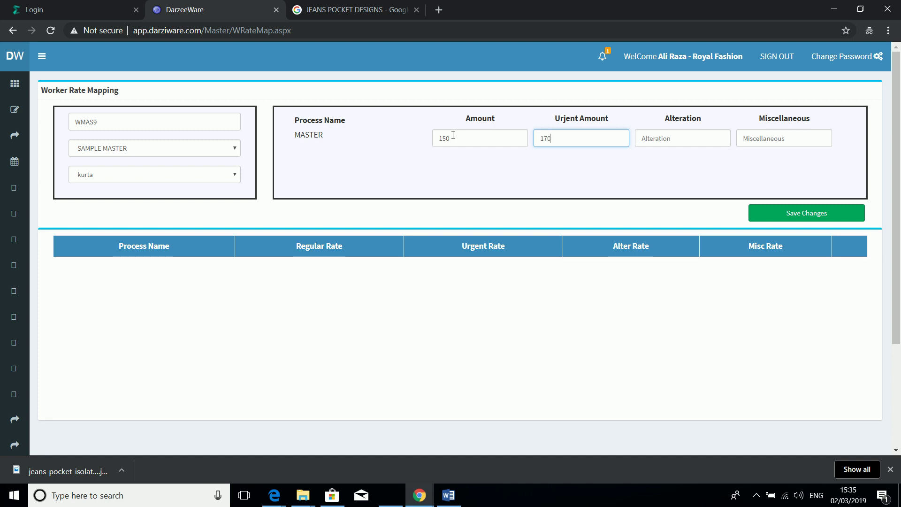
key("Tab")
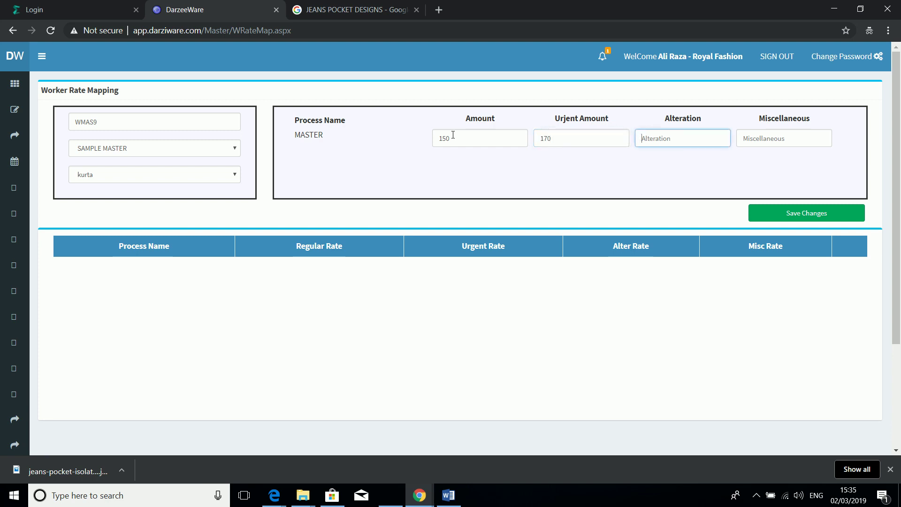
Step: Correct the kurta rates to 20 regular and 30 urgent and save them
key("shift+Tab")
key("shift+Tab")
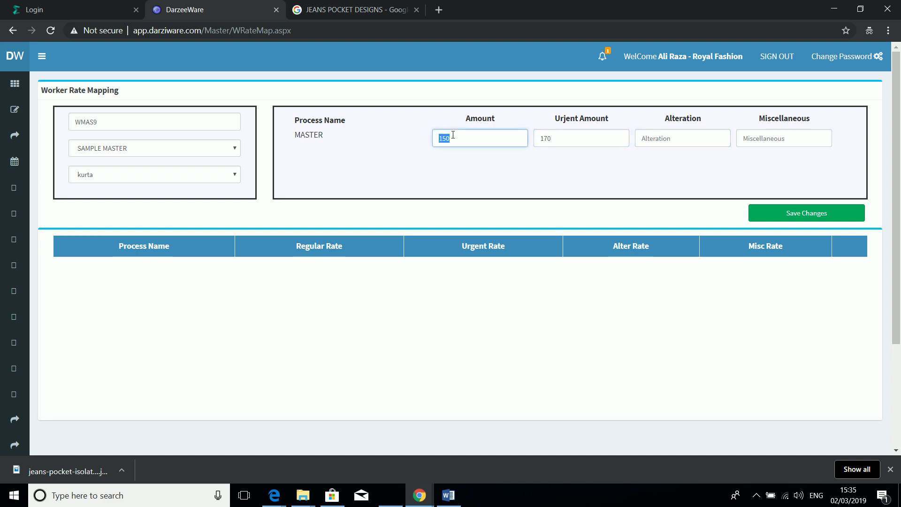
type("20")
key("Tab")
type("30")
key("Tab")
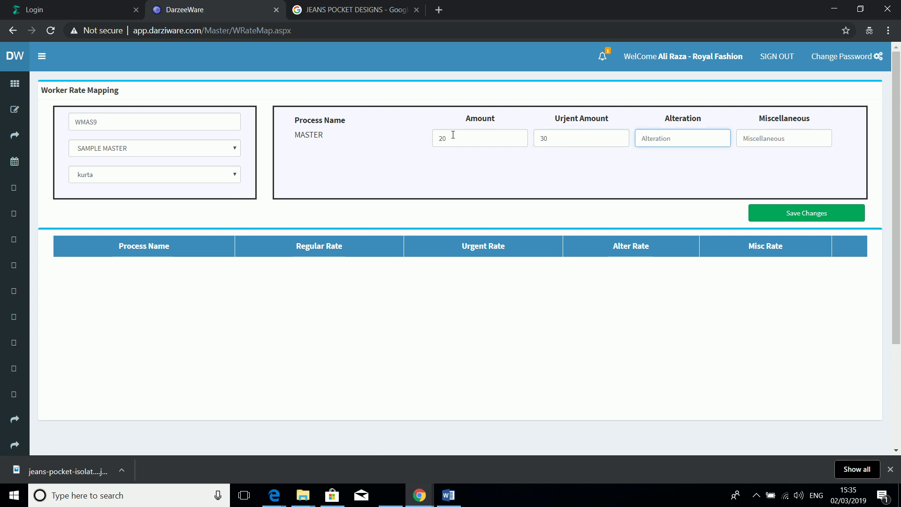
left_click(773, 216)
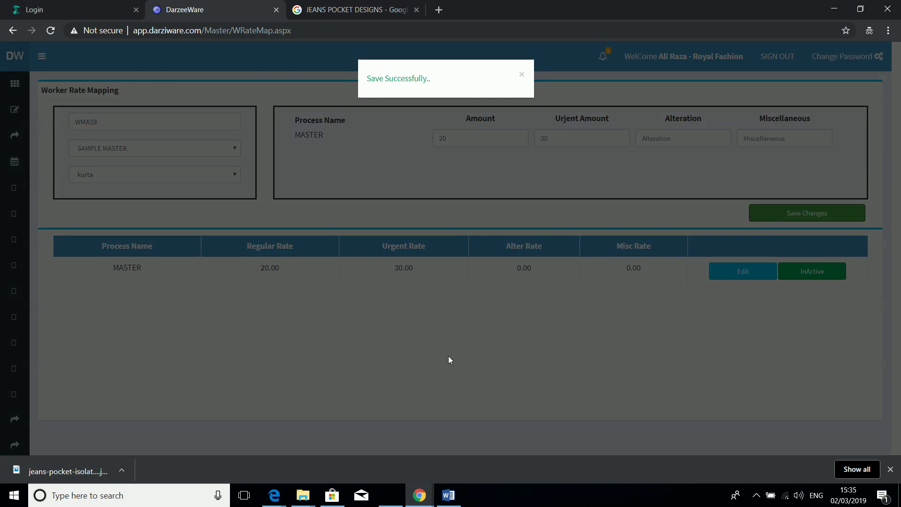
left_click(448, 356)
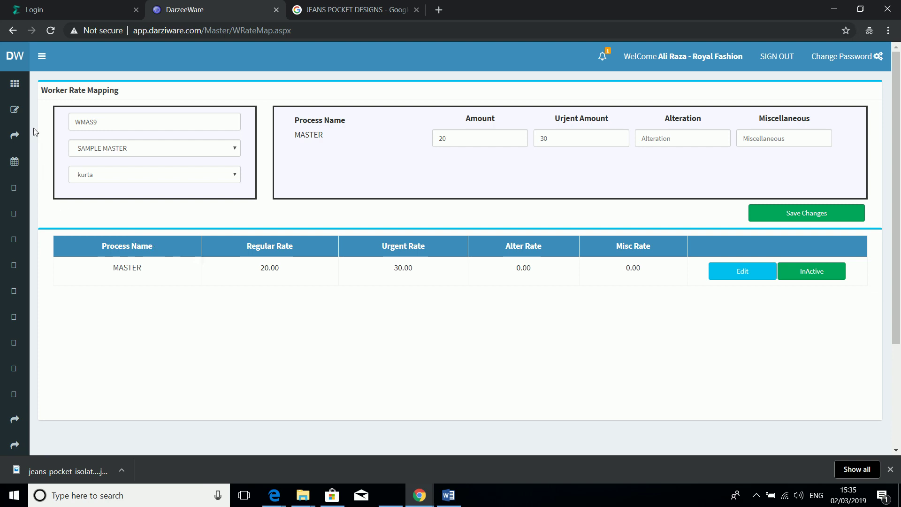
Step: Navigate to Master Register > Series Order and reload the page after the connection error
mouse_move(15, 121)
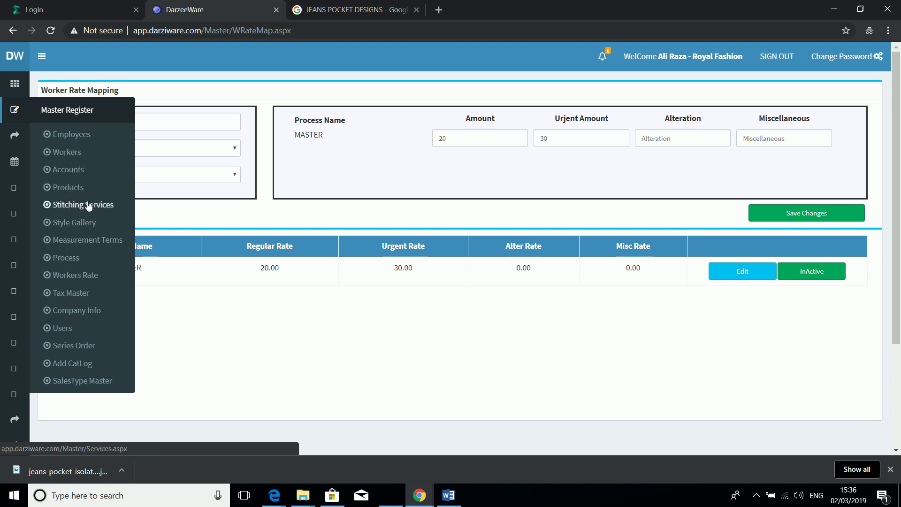
left_click(71, 350)
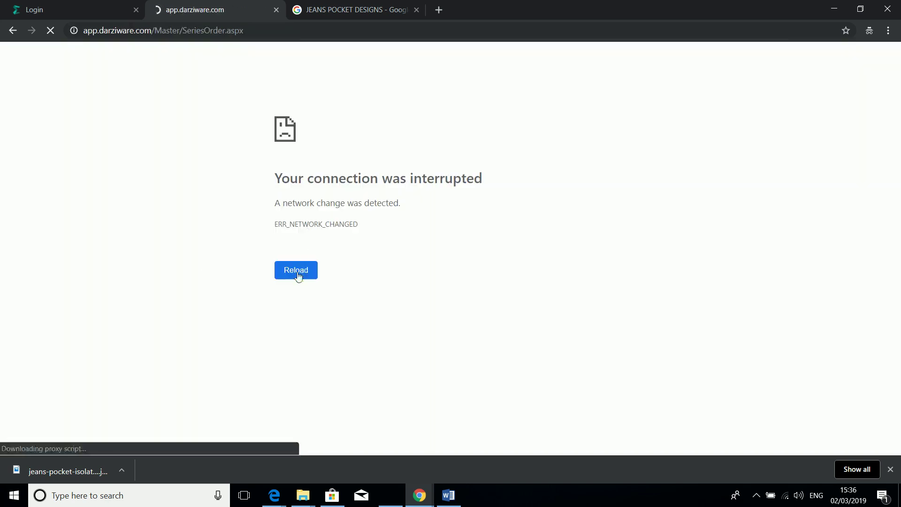
left_click(297, 271)
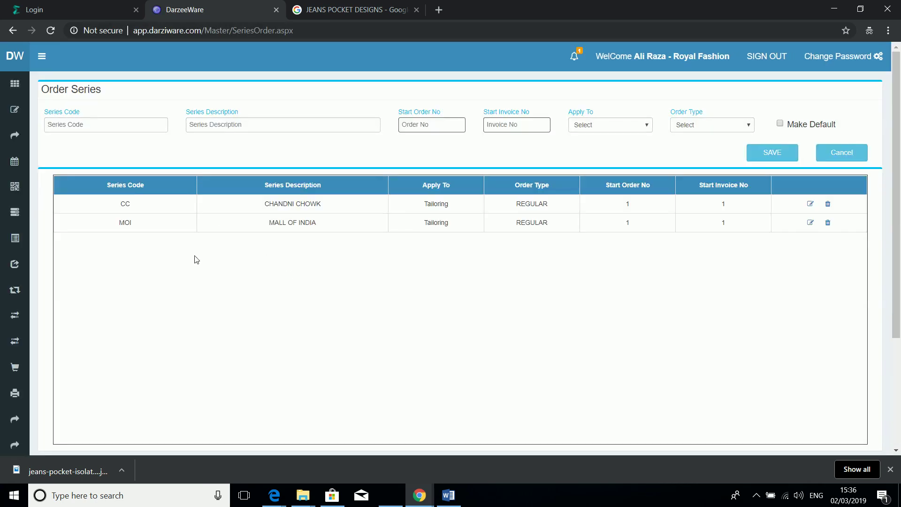
Step: Enter series code RF/18-19, start order number 10002 and start invoice number 10001
left_click(123, 124)
type("RF")
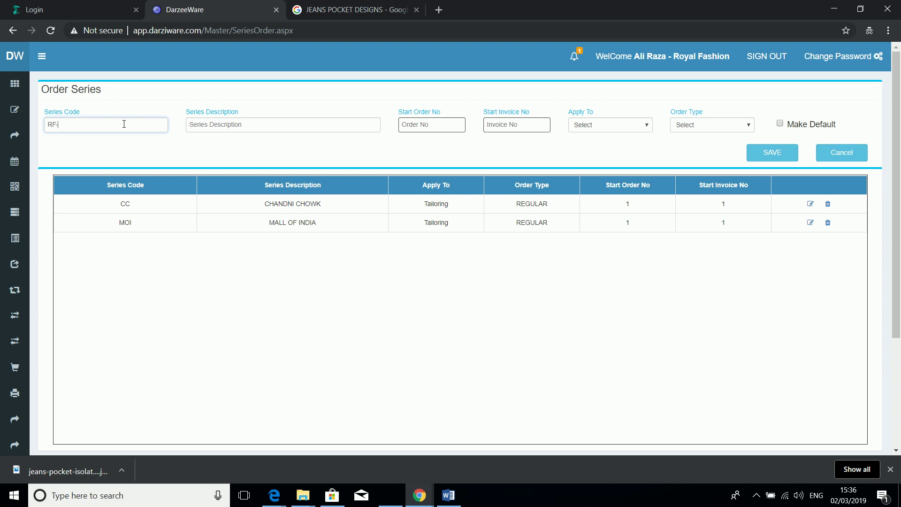
type("-18")
type("-19")
key("BackSpace")
type("/")
left_click(421, 125)
type("10002")
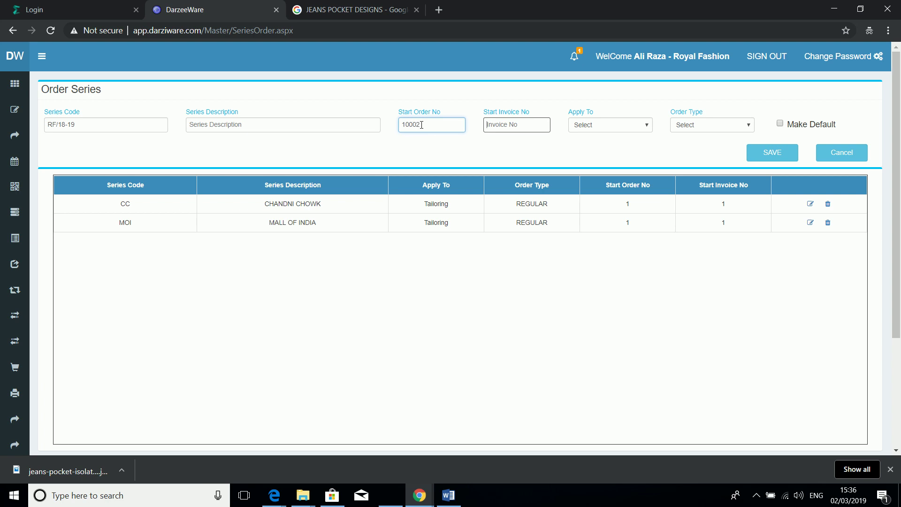
key("Tab")
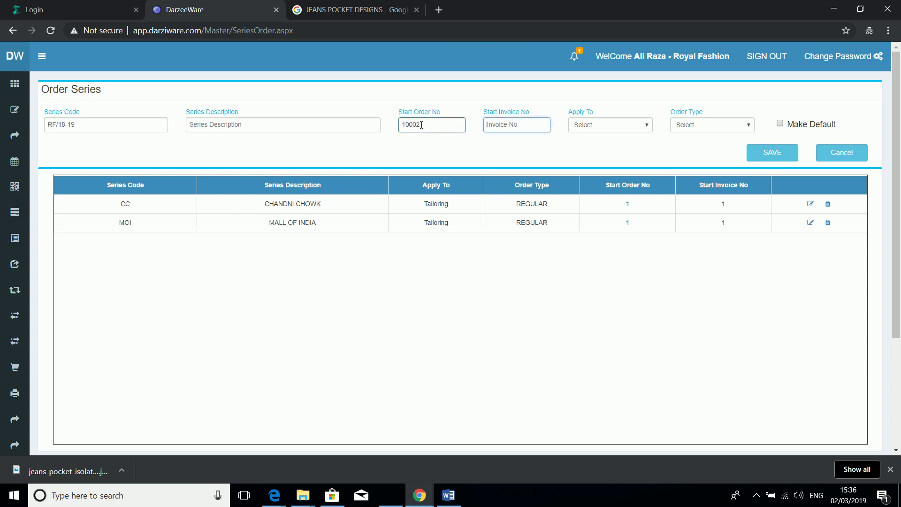
type("100")
type("00")
key("BackSpace")
key("BackSpace")
key("Tab")
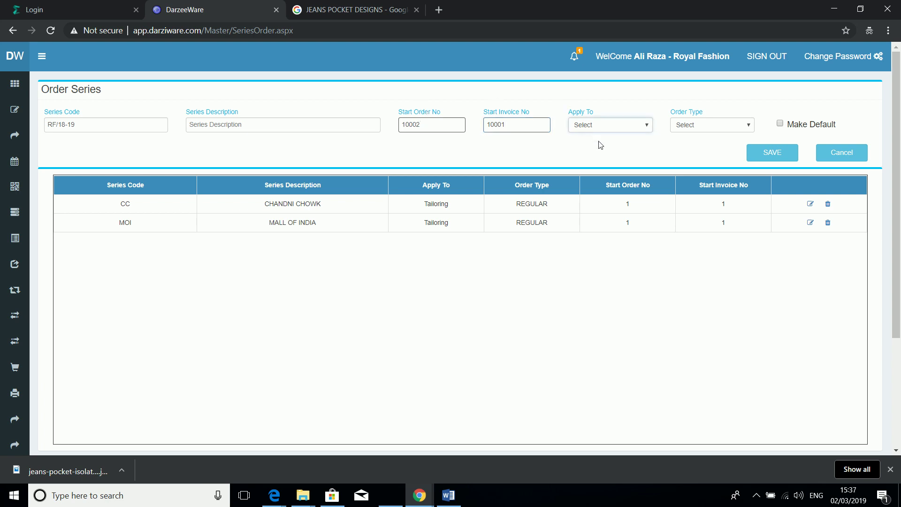
Step: Apply the RF/18-19 series to Tailoring with order type REGULAR, marked as default, and attempt saving
left_click(598, 128)
left_click(597, 152)
left_click(698, 132)
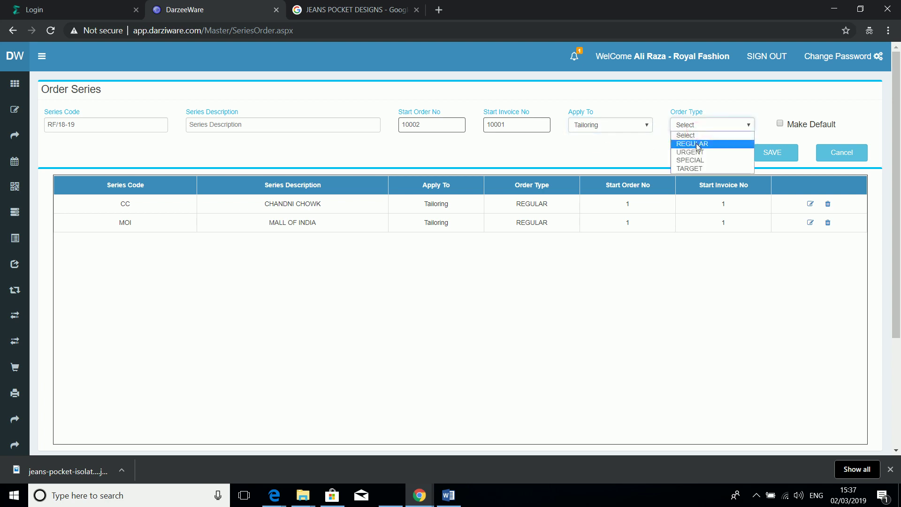
left_click(697, 144)
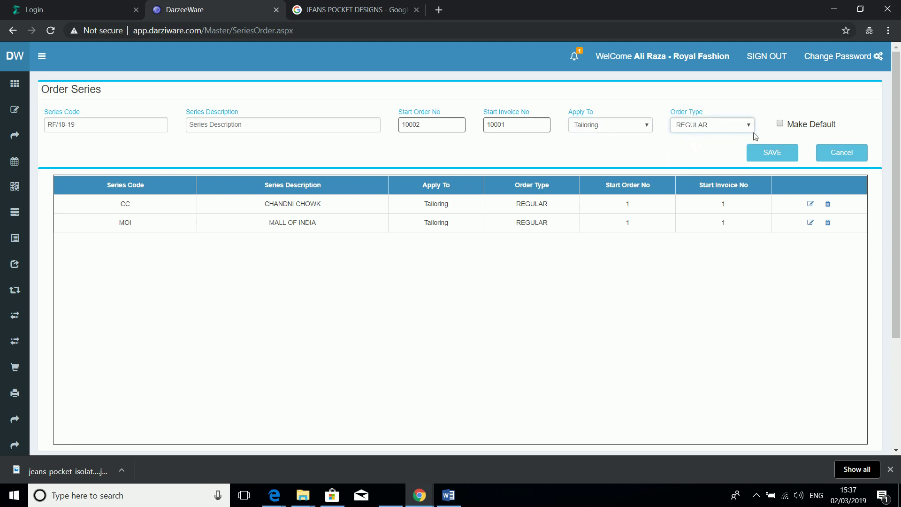
left_click(780, 124)
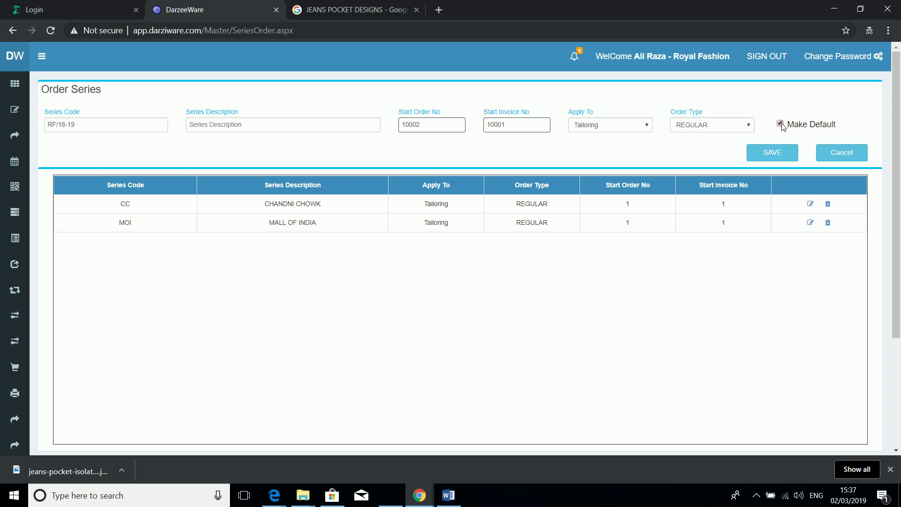
left_click(773, 153)
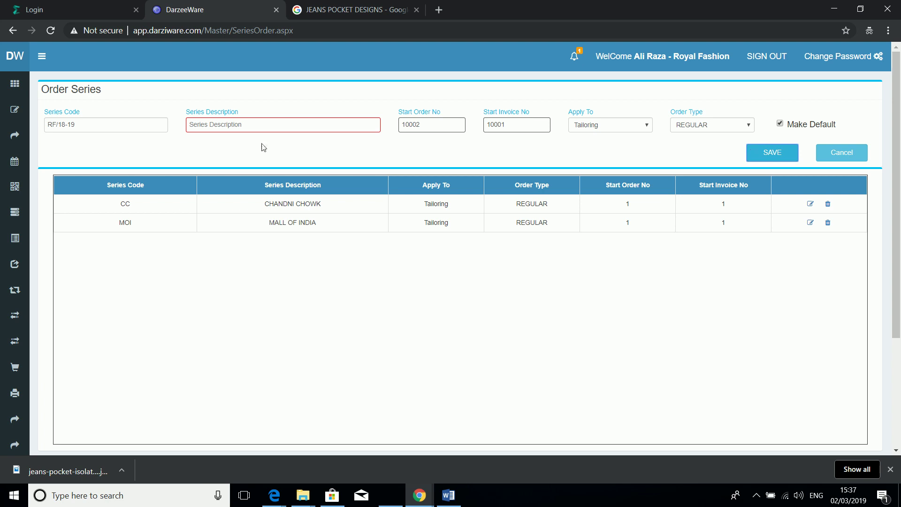
Step: Enter the series description FINANCIAL YEAR and save the series, dismissing the confirmation
left_click(274, 126)
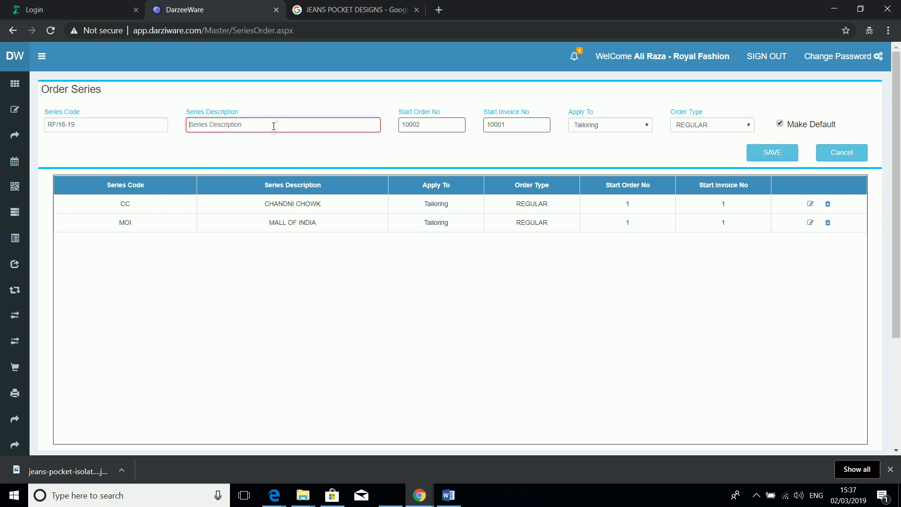
type("fINANCIAL ")
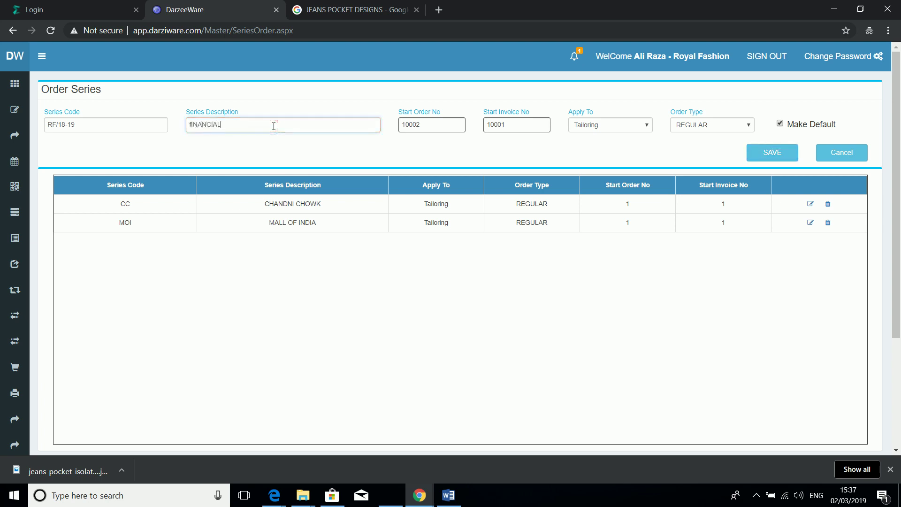
type("FIN")
key("BackSpace")
key("BackSpace")
key("BackSpace")
key("BackSpace")
key("BackSpace")
key("BackSpace")
key("BackSpace")
key("BackSpace")
key("BackSpace")
key("BackSpace")
key("BackSpace")
key("BackSpace")
key("BackSpace")
type("FINANCIAL YEAR")
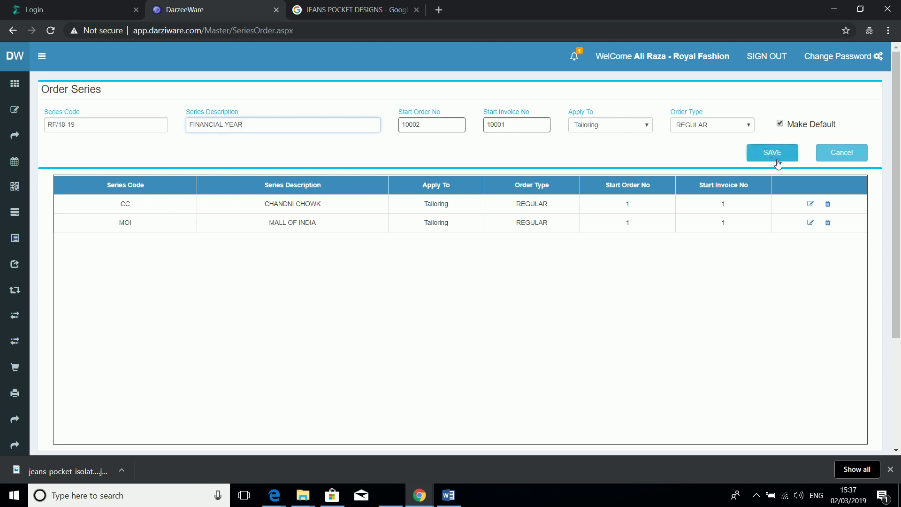
left_click(774, 160)
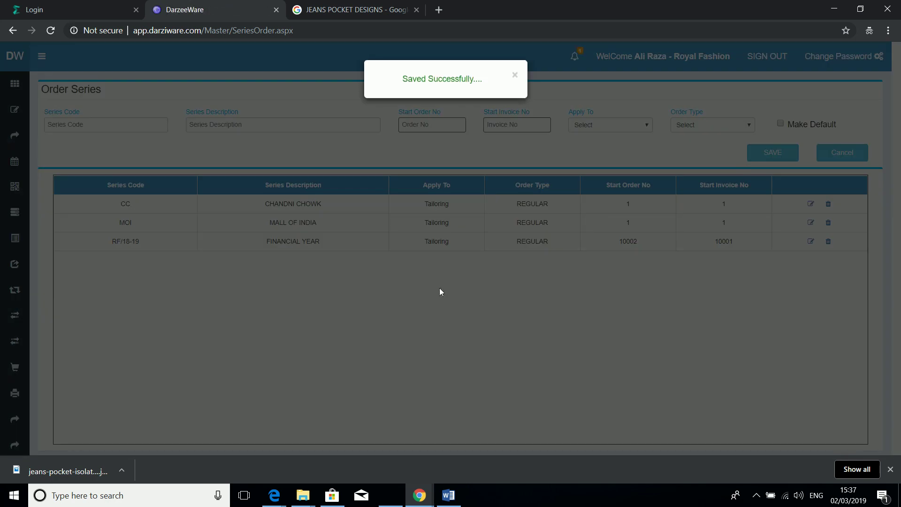
left_click(439, 289)
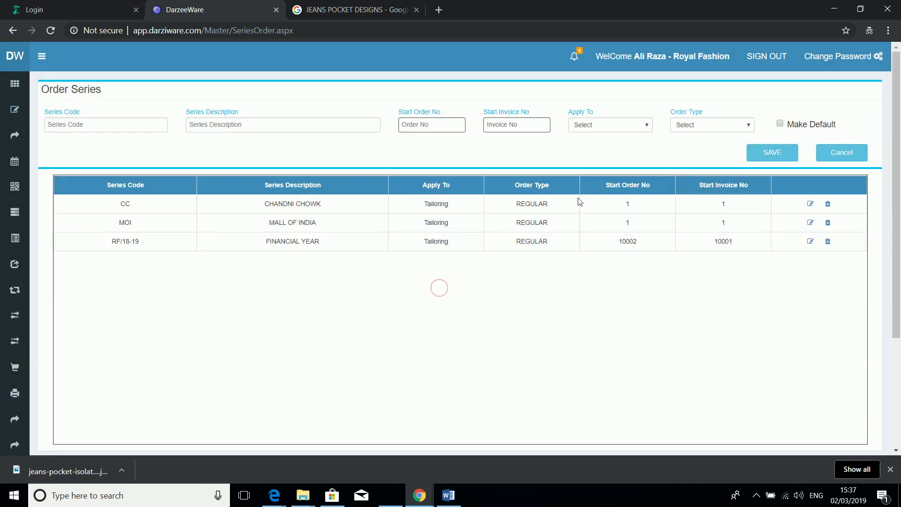
Step: Open the Sales order register from the left sidebar
mouse_move(15, 109)
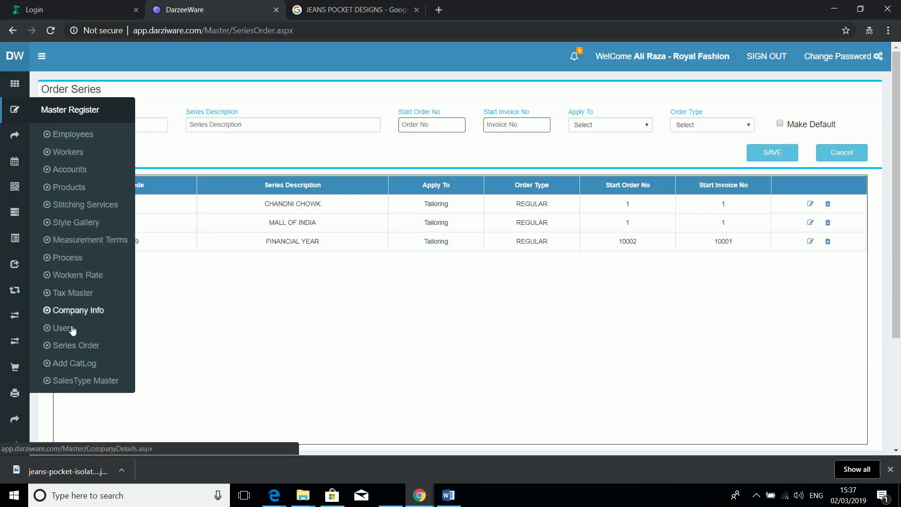
left_click(17, 189)
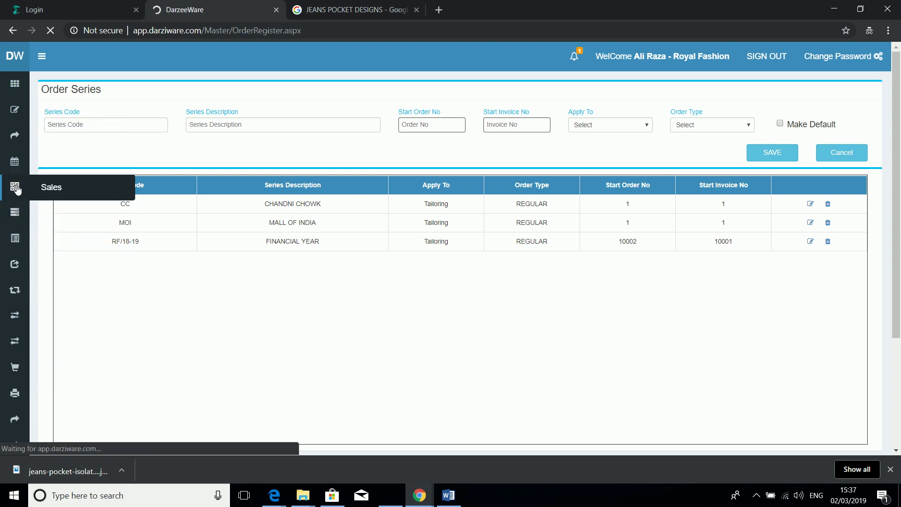
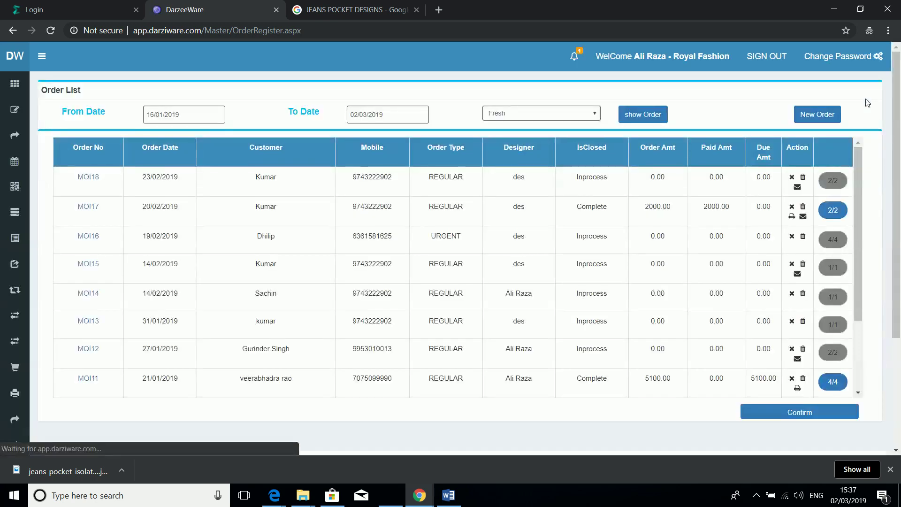
Step: Open a blank Sales order form with New Order on the Order List
left_click(829, 117)
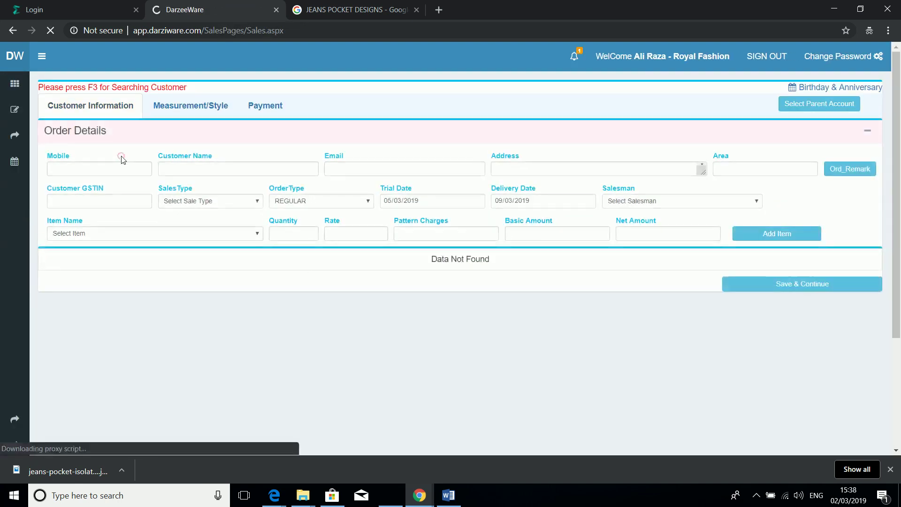
Step: Fetch the customer by mobile number; set Intra-State sales type, REGULAR order and salesman Sample Designer
left_click(121, 158)
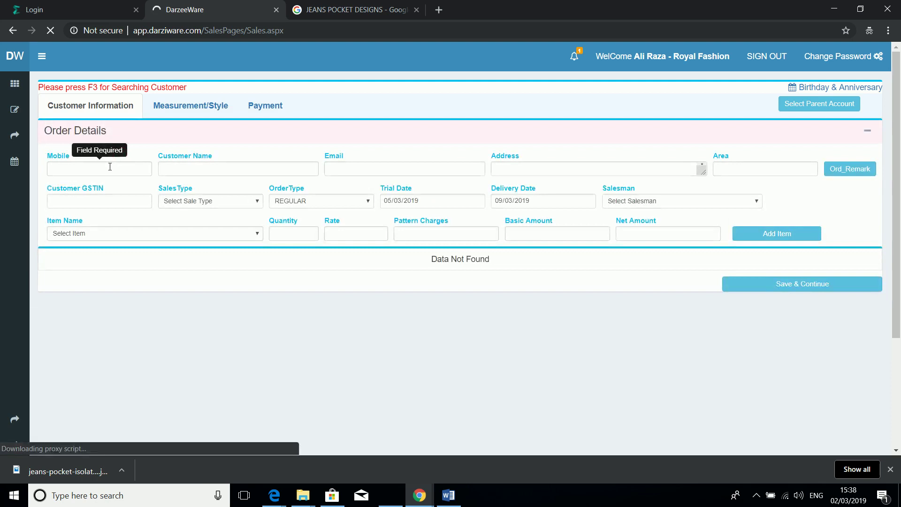
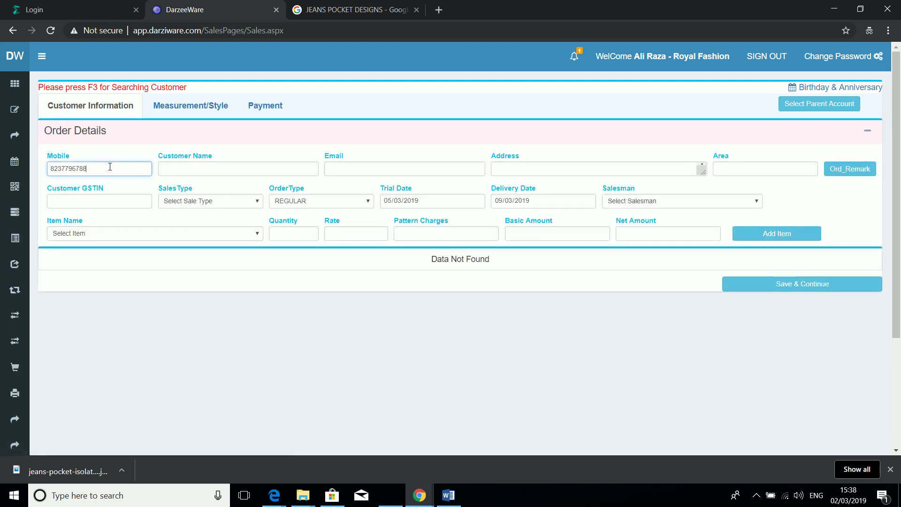
key("Tab")
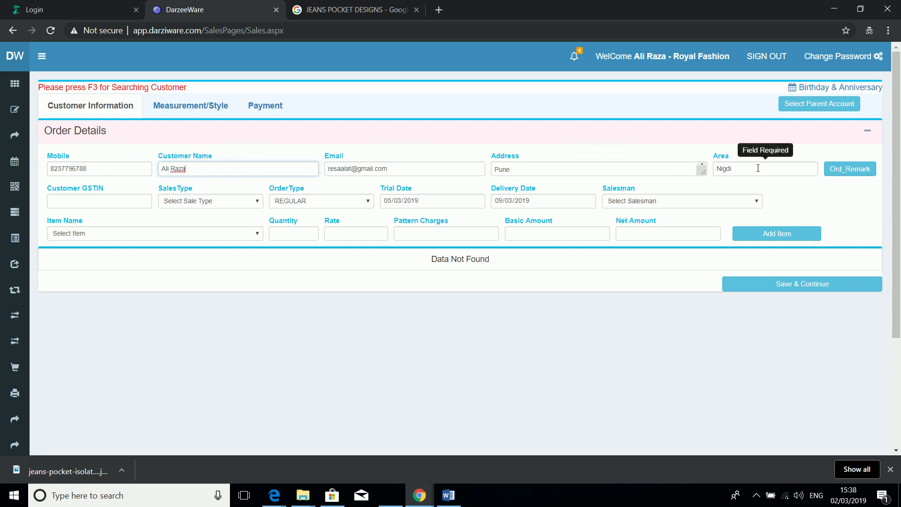
left_click(258, 205)
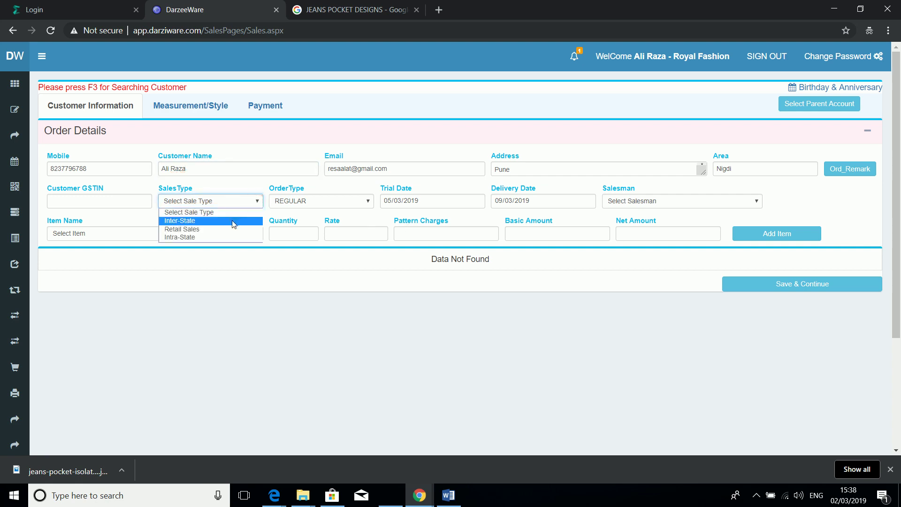
left_click(219, 238)
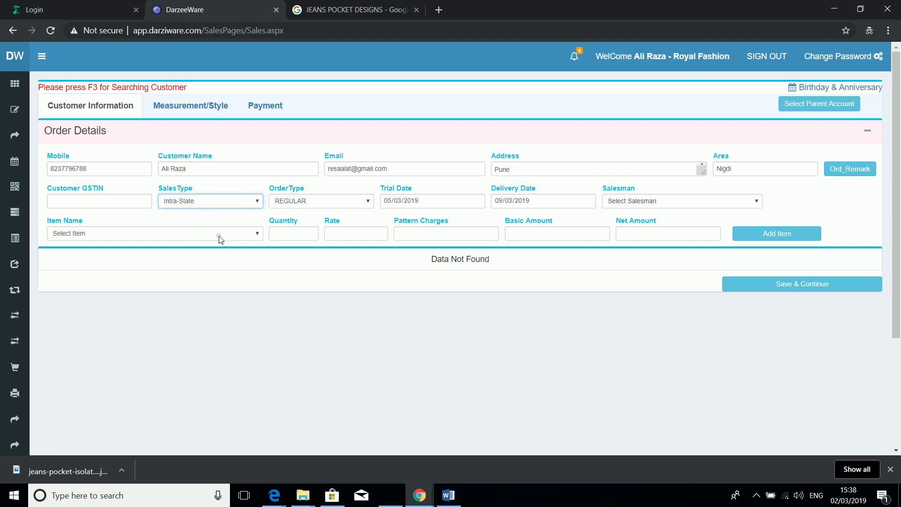
left_click(366, 202)
left_click(367, 204)
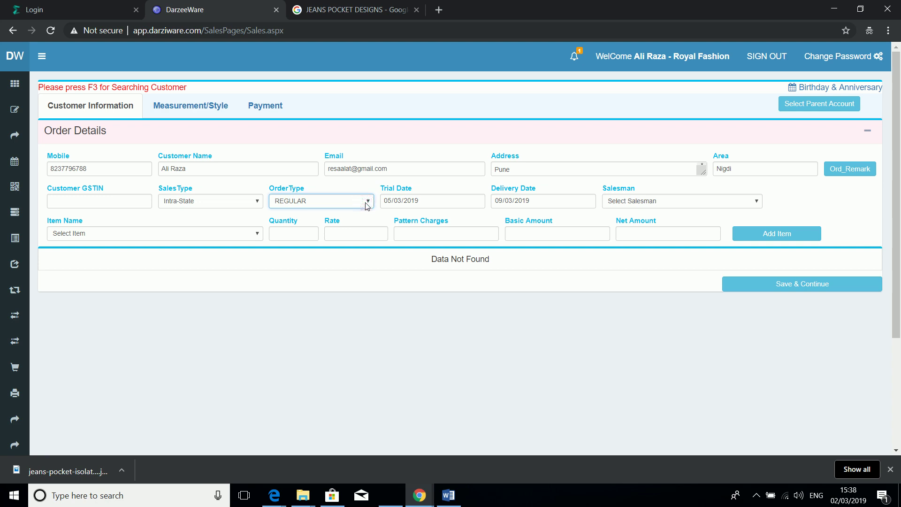
left_click(648, 202)
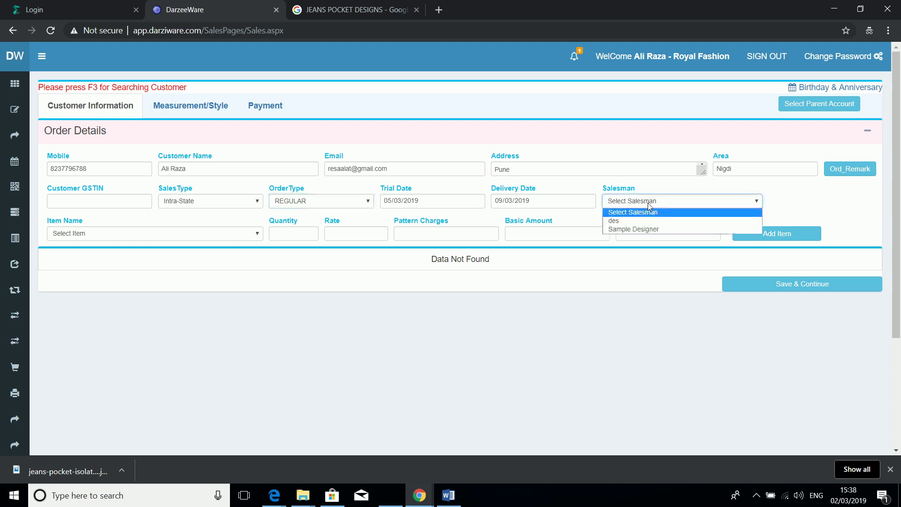
left_click(630, 229)
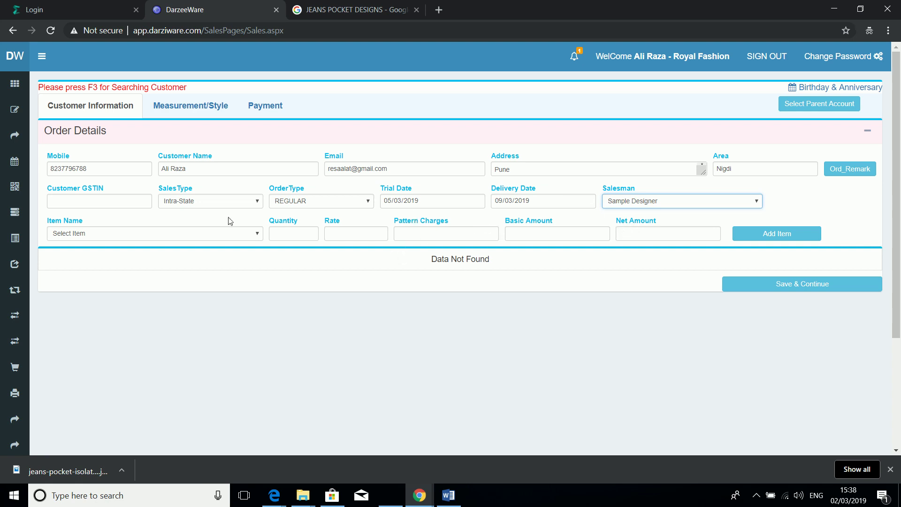
Step: Add SAMPLE SERVICE with quantity 2 to the order
left_click(184, 240)
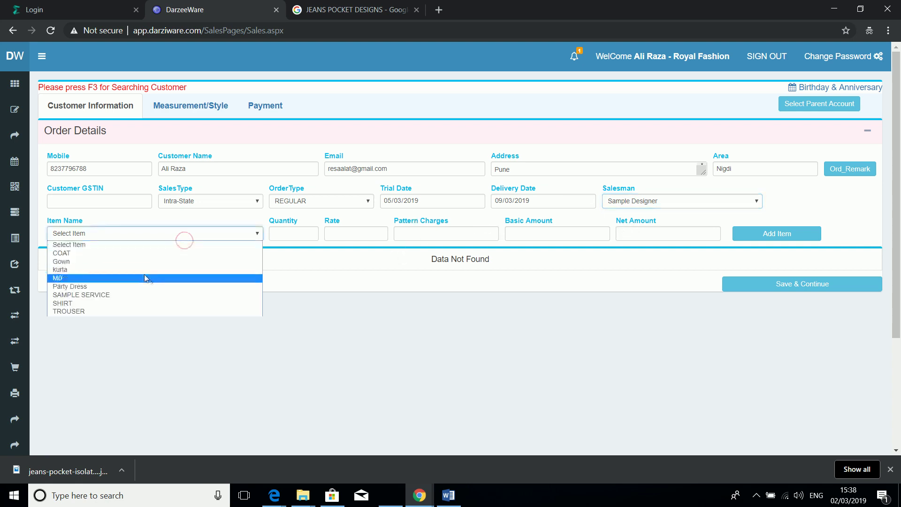
left_click(129, 295)
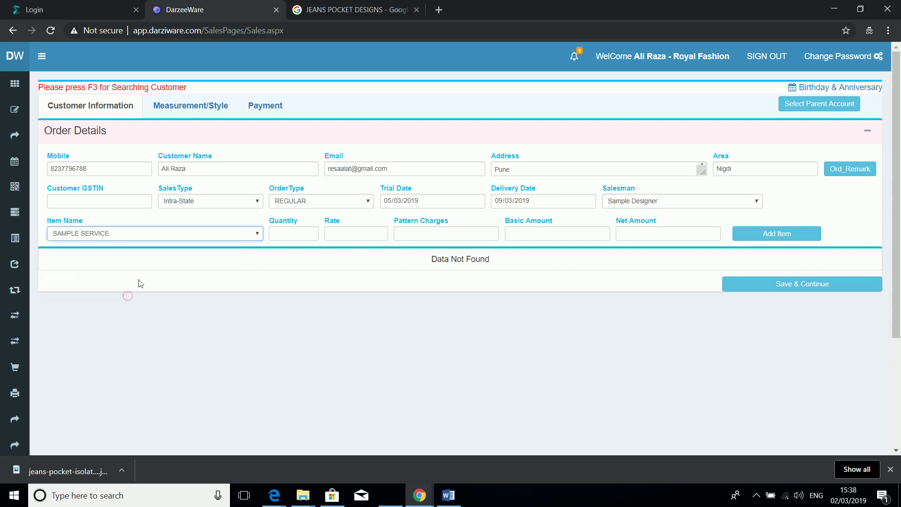
left_click(293, 232)
type("2")
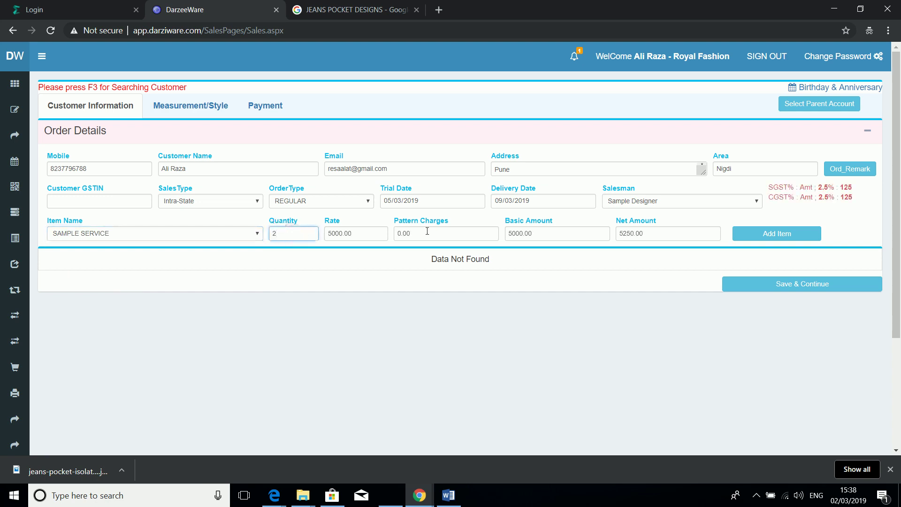
left_click(427, 230)
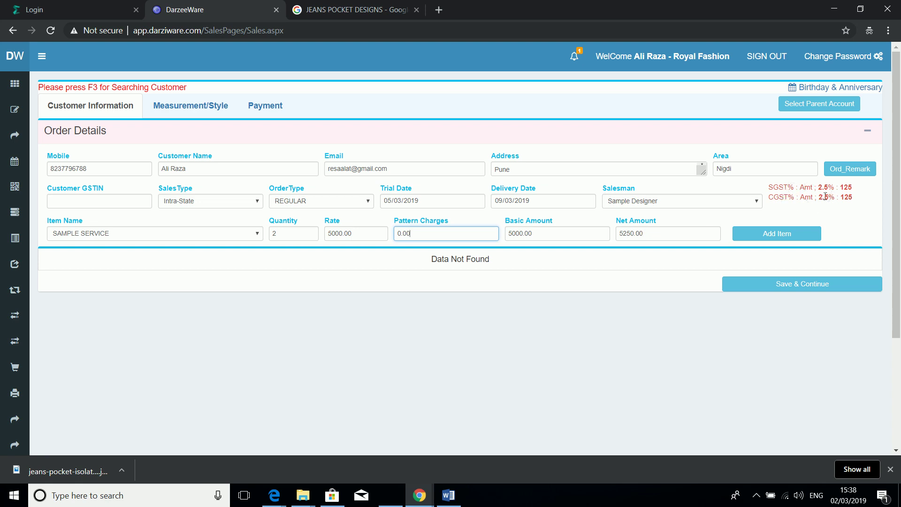
left_click(775, 234)
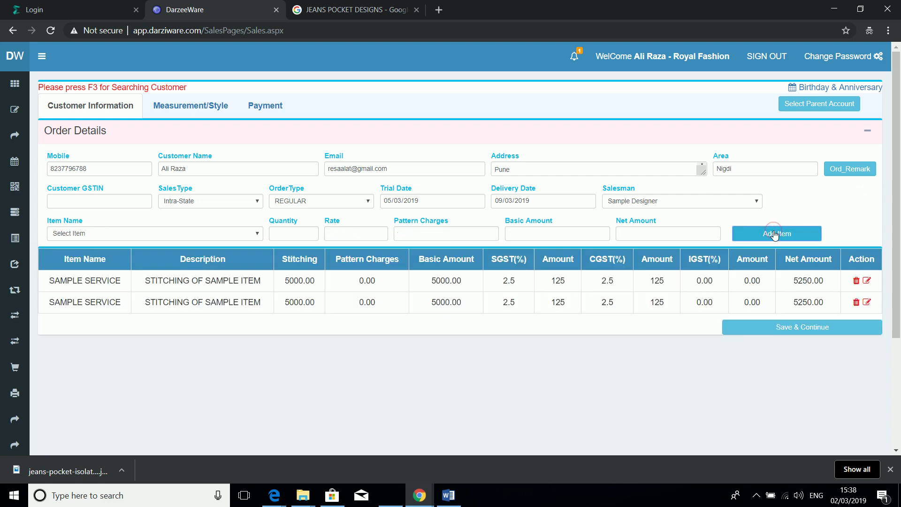
Step: Add a SHIRT line at 500.00 below the SAMPLE SERVICE lines
left_click(121, 234)
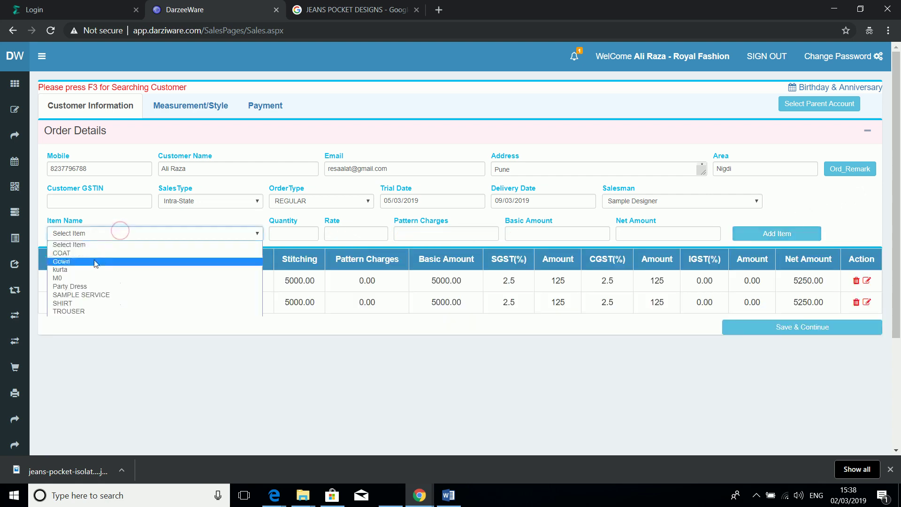
left_click(66, 304)
left_click(280, 235)
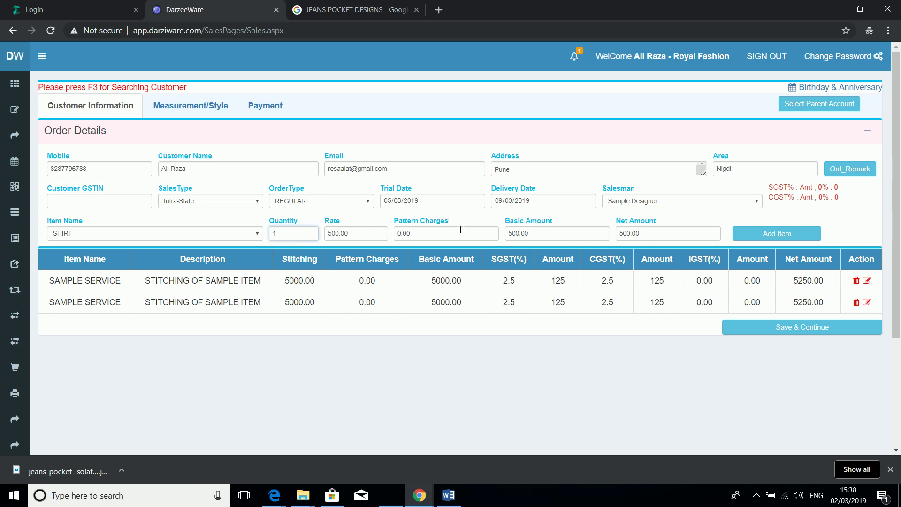
left_click(760, 237)
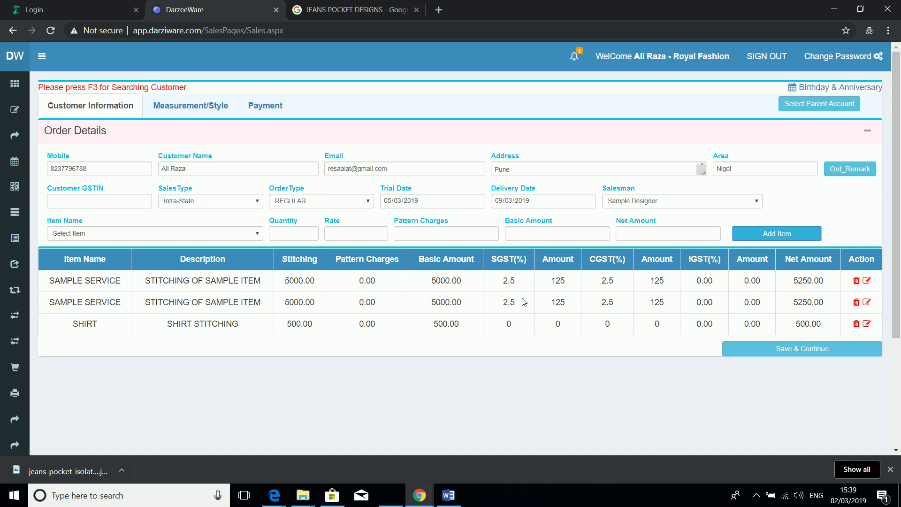
Step: Select the word ITEM in the first item's description
left_click(239, 289)
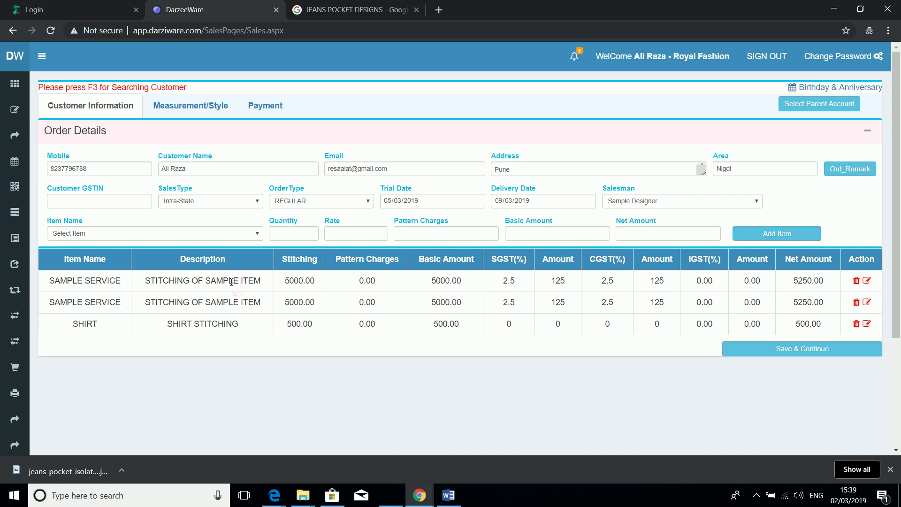
left_click(231, 282)
double_click(240, 281)
Step: Save the order items and enter item 2566077's sample length 10, shoulder 1, sleeve left 0
left_click(792, 351)
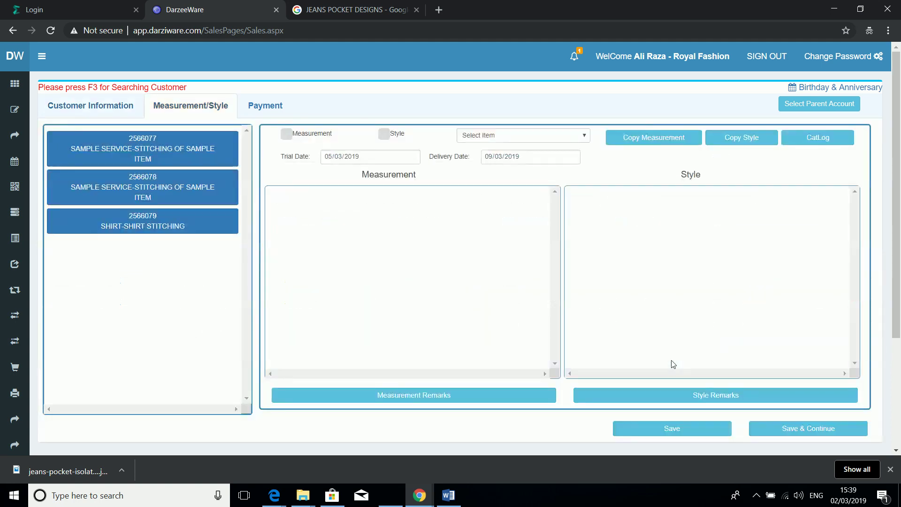
left_click(179, 158)
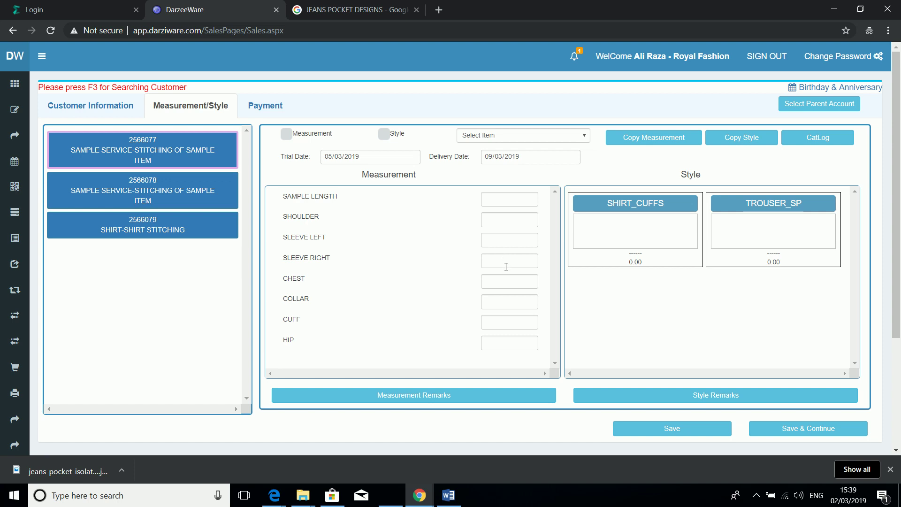
left_click(517, 198)
type("10")
key("Tab")
type("1")
key("Tab")
type("0")
Step: Enter sleeve right 10 and the remaining measurements 1, 0, 1, 0 through hip
key("Tab")
type("1")
key("Tab")
type("1")
key("Tab")
type("0")
key("Tab")
type("1")
key("Tab")
type("0")
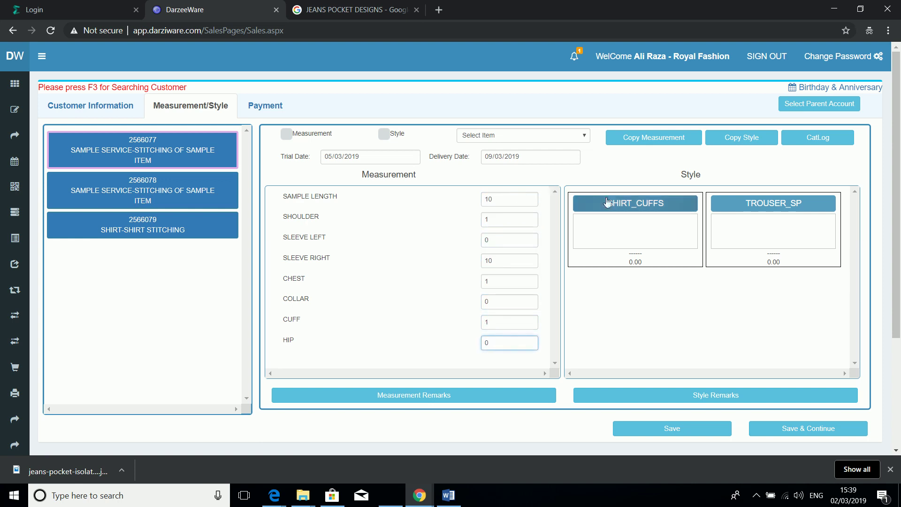
Step: Set item 2566077's TROUSER_SP style to JEANS BP and SHIRT_CUFFS to French
left_click(737, 206)
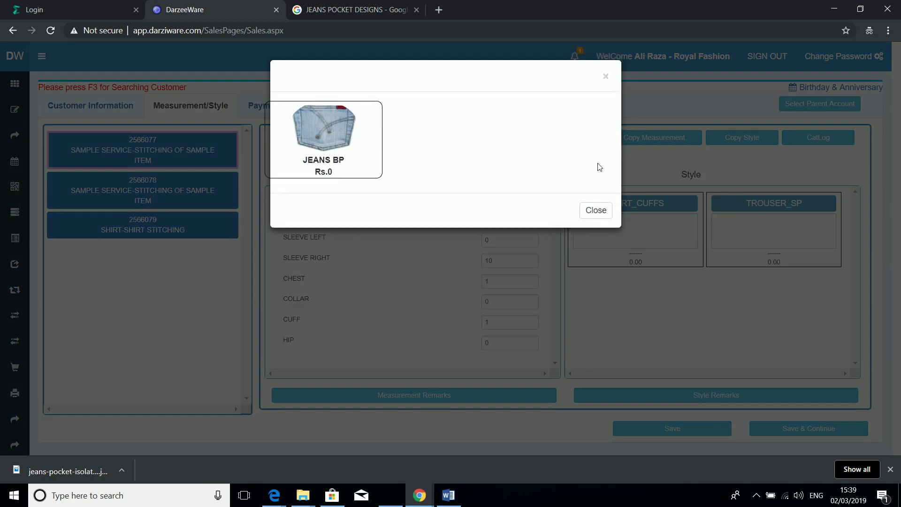
left_click(342, 137)
left_click(672, 209)
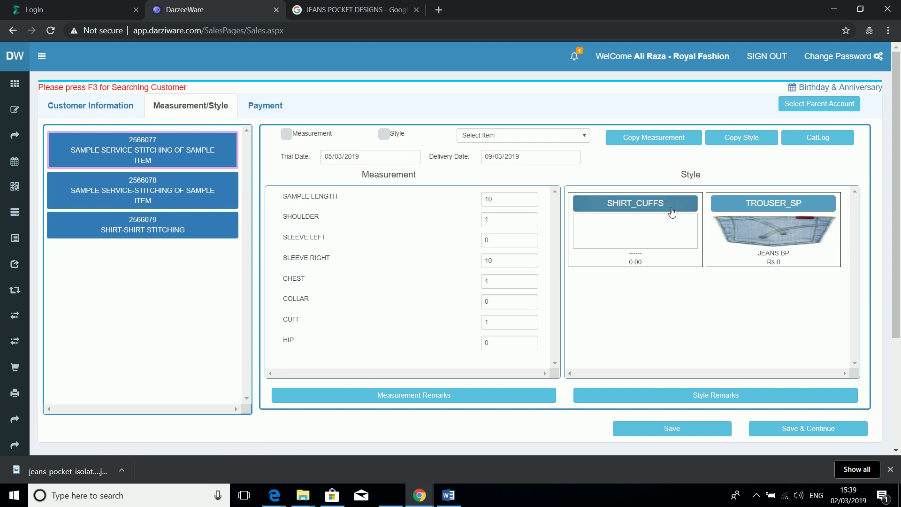
left_click(622, 206)
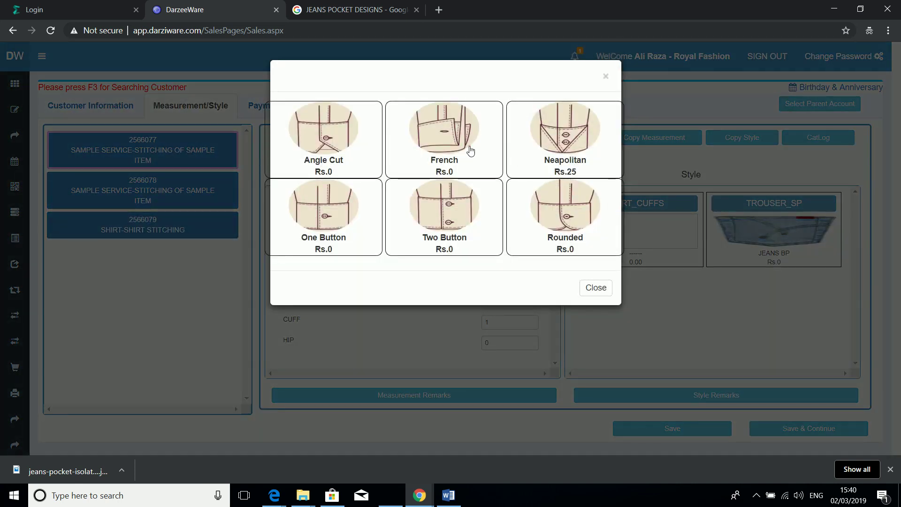
left_click(471, 151)
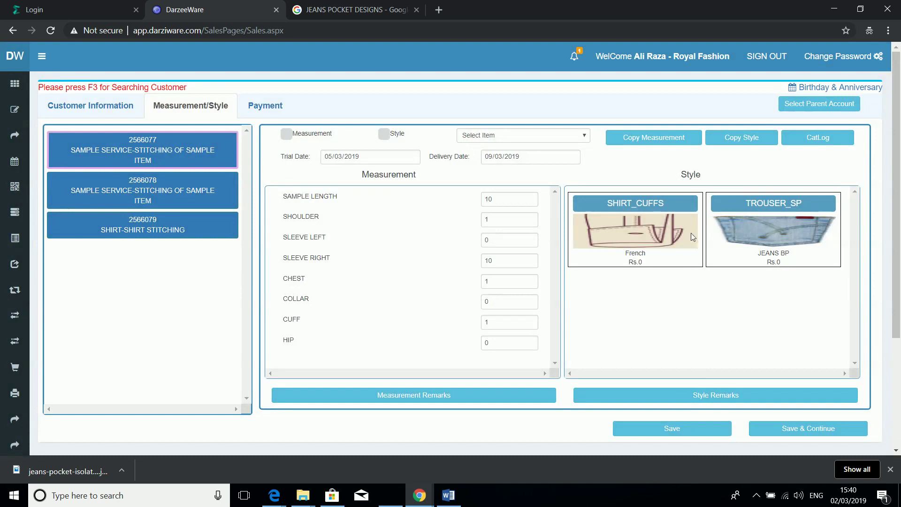
left_click(820, 142)
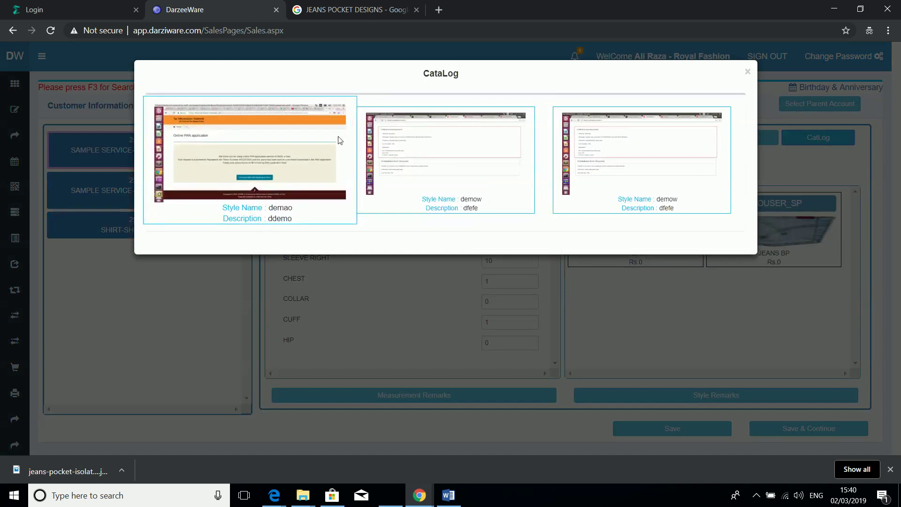
Step: Fill a new catalog upload with title BLAZER IN BLUE, description SAMPLE and popularity N/A
left_click(425, 193)
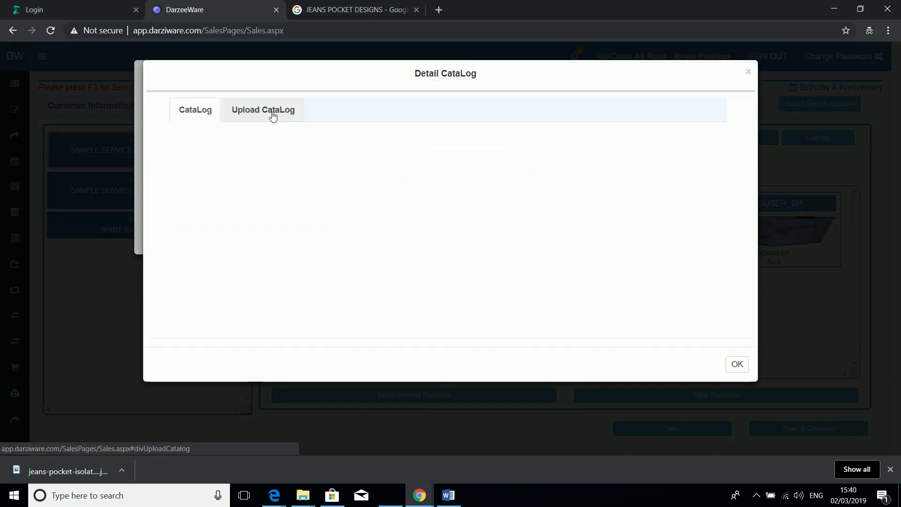
left_click(257, 115)
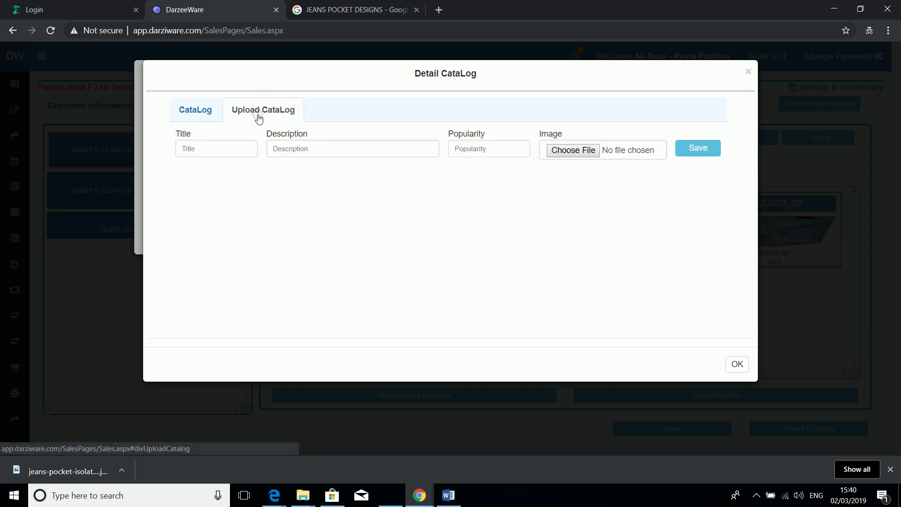
left_click(223, 154)
type("bLAZER i")
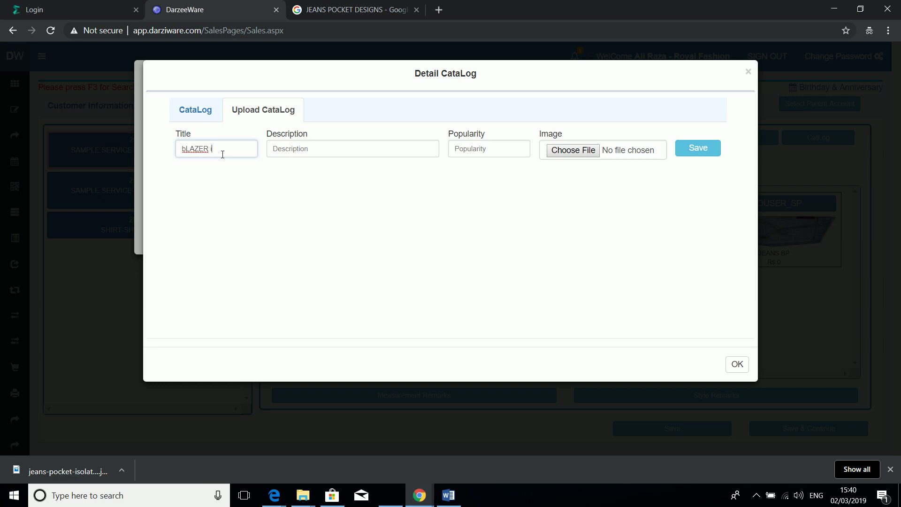
key("BackSpace")
key("BackSpace")
key("BackSpace")
key("BackSpace")
key("BackSpace")
key("BackSpace")
key("BackSpace")
type("BLAZER IN BLUE")
left_click(307, 154)
type("SA")
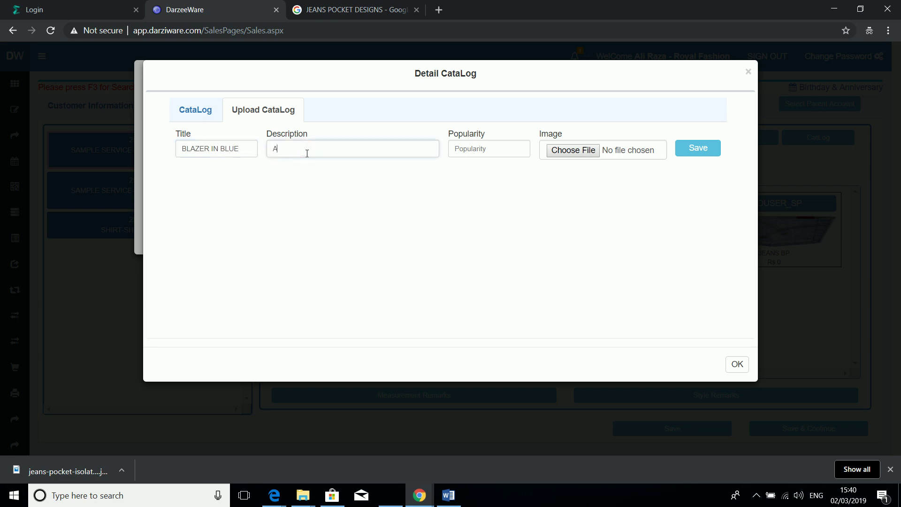
type("MPLE")
left_click(469, 146)
type("N/A")
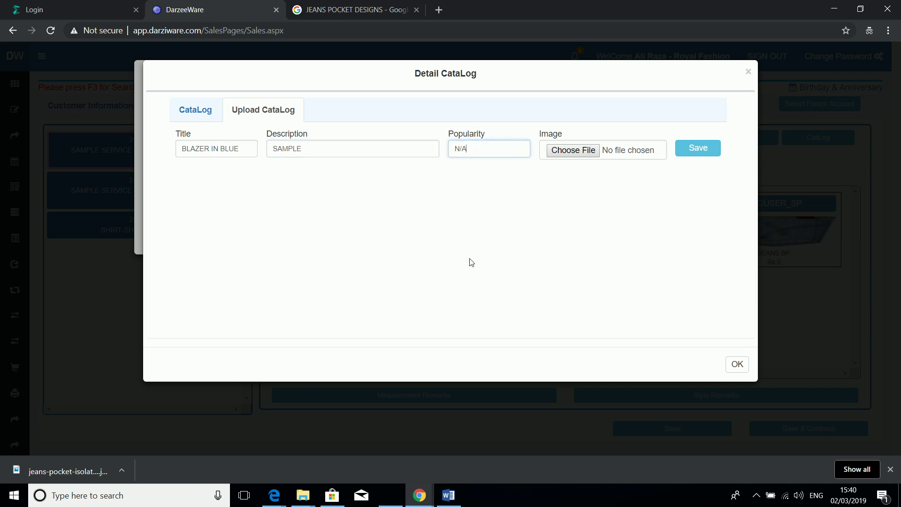
left_click(419, 499)
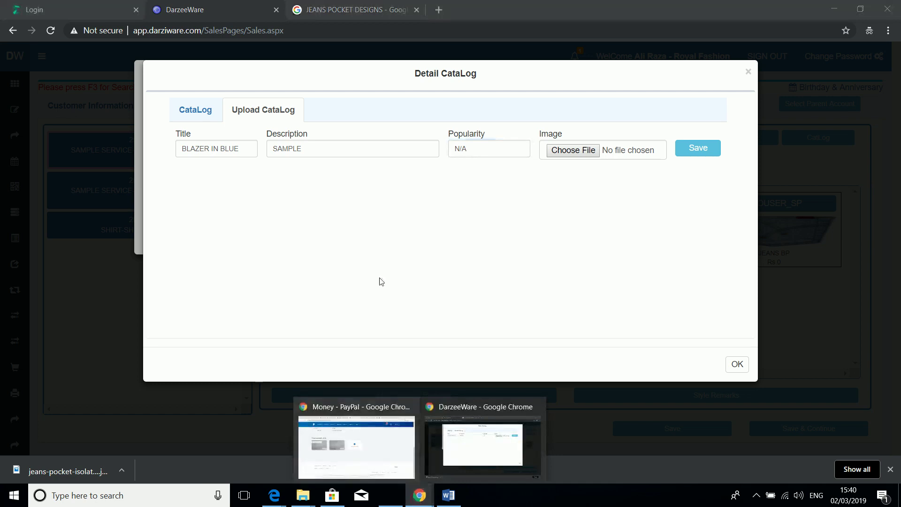
Step: Run a Google Images search for blue blazers
left_click(357, 10)
left_click(266, 66)
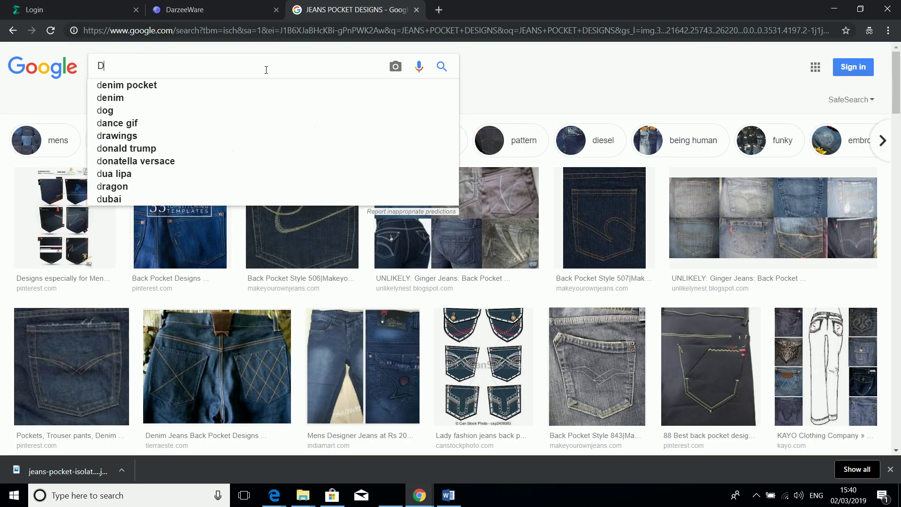
type("BLA")
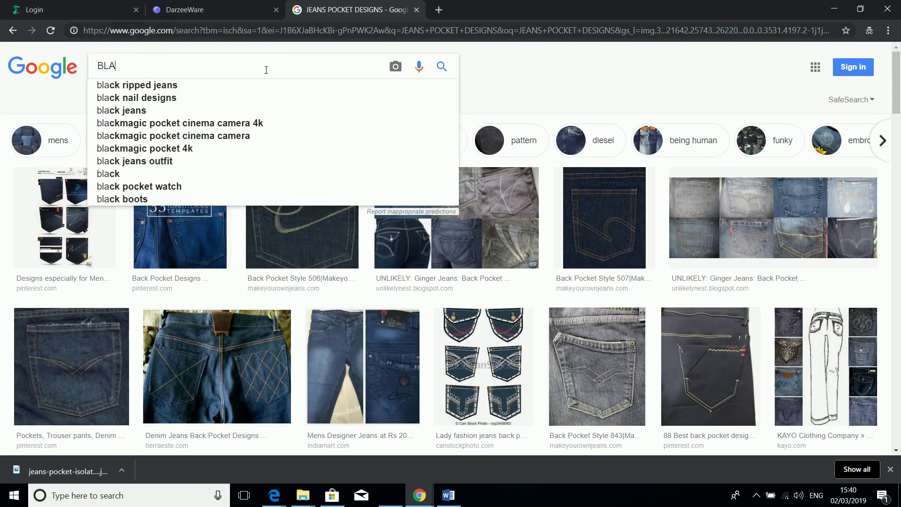
type("ZER IN BU")
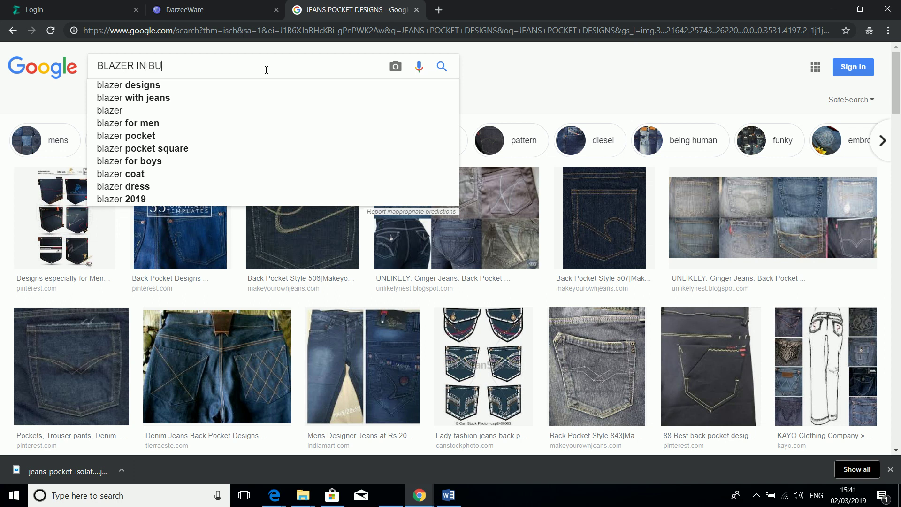
key("BackSpace")
type("LUE")
key("Return")
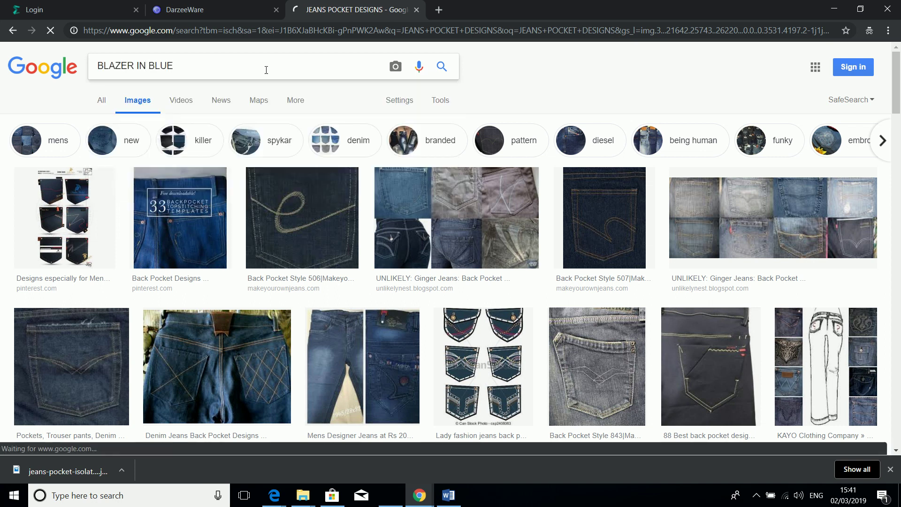
left_click(266, 69)
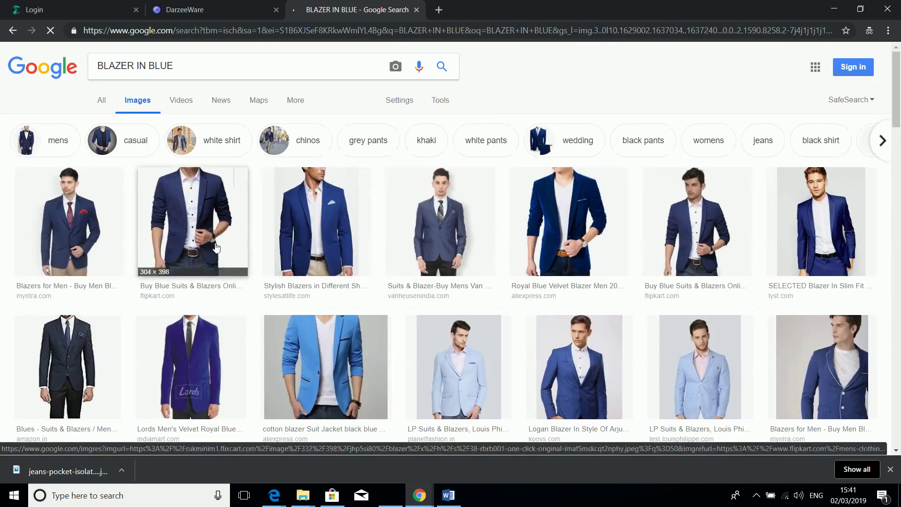
Step: Save the blue velvet blazer image to the desktop as BLAZER.jpg
right_click(557, 228)
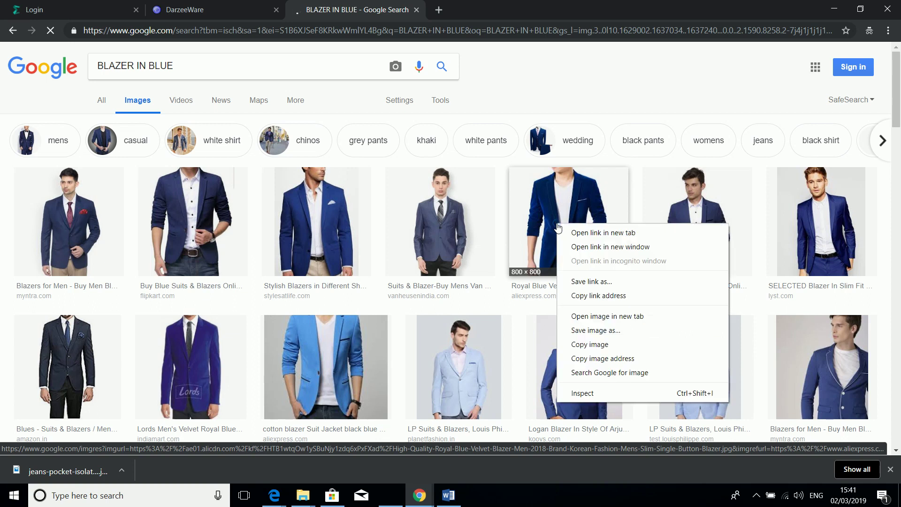
left_click(591, 330)
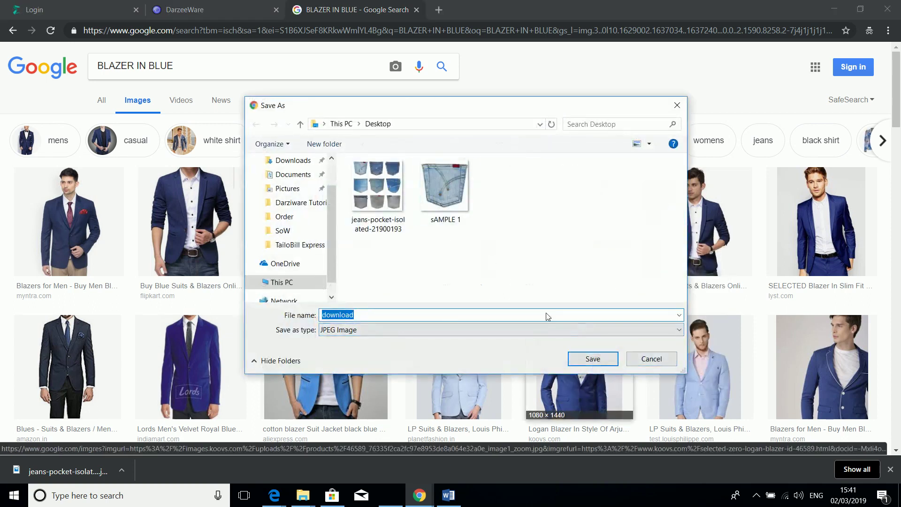
type("BLAZER")
left_click(593, 358)
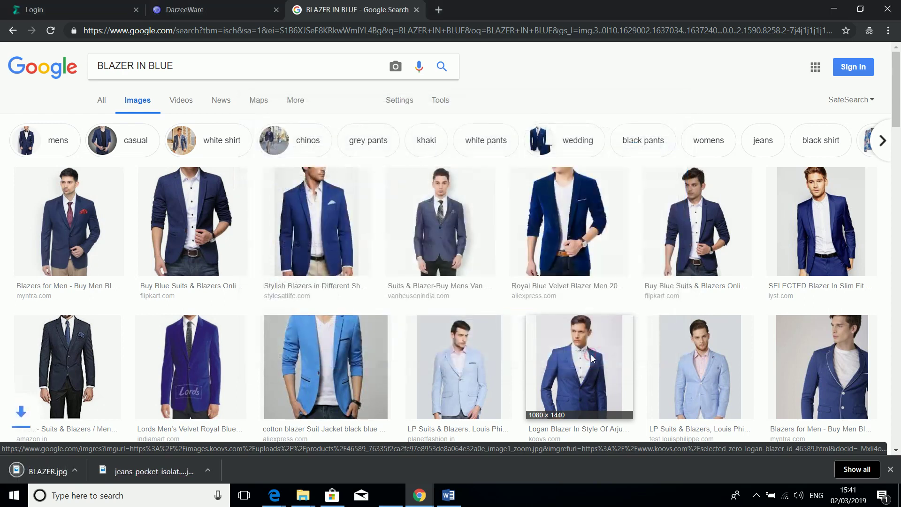
left_click(419, 495)
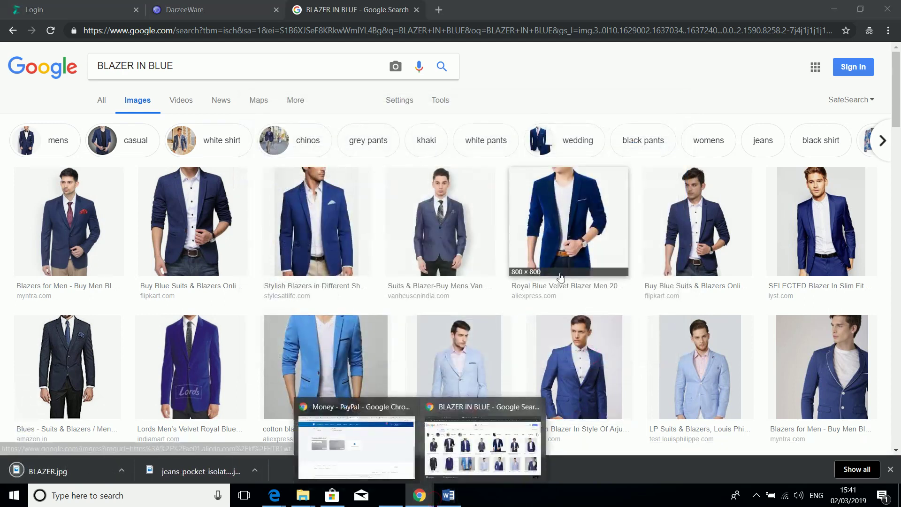
Step: Attach BLAZER.jpg to the BLAZER IN BLUE catalog entry, save it and close the catalog
left_click(209, 11)
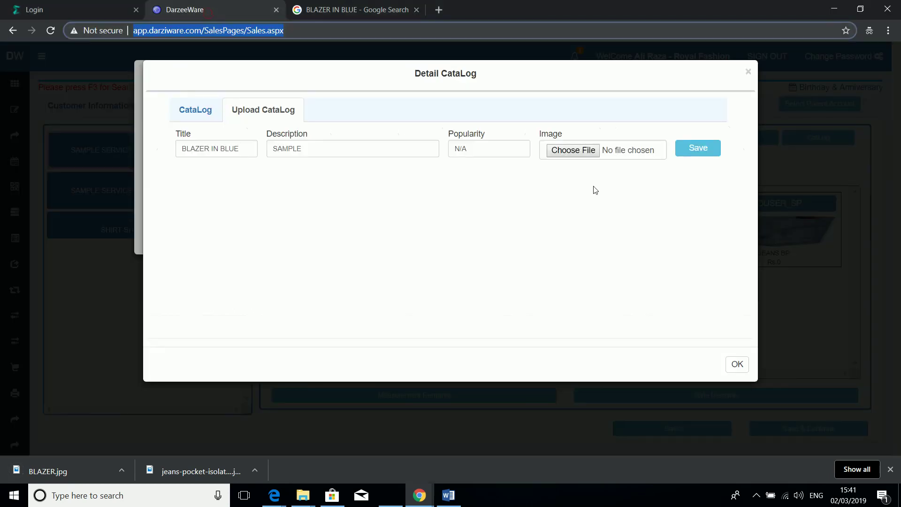
left_click(584, 150)
left_click(369, 189)
double_click(369, 189)
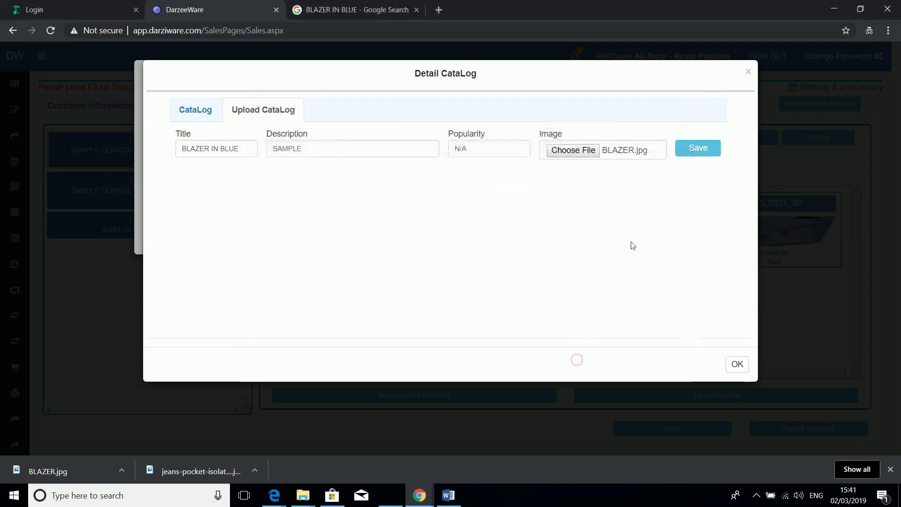
left_click(697, 149)
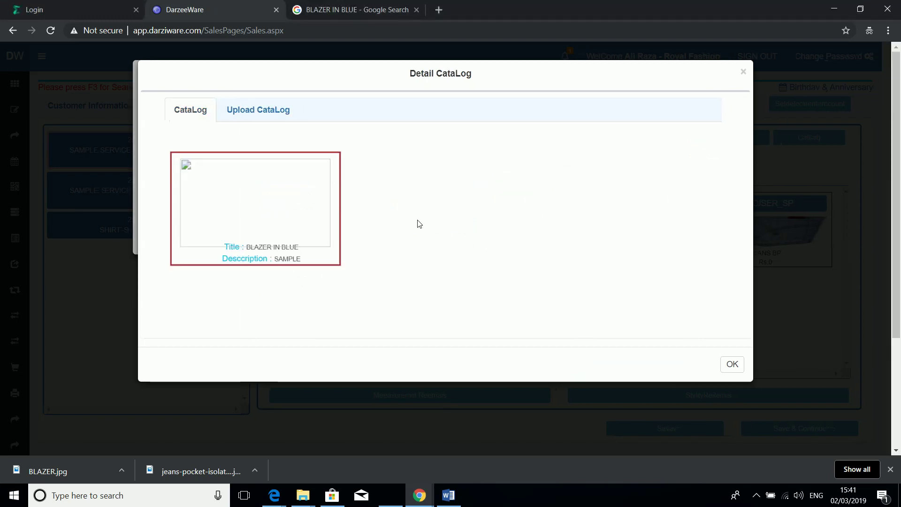
left_click(732, 366)
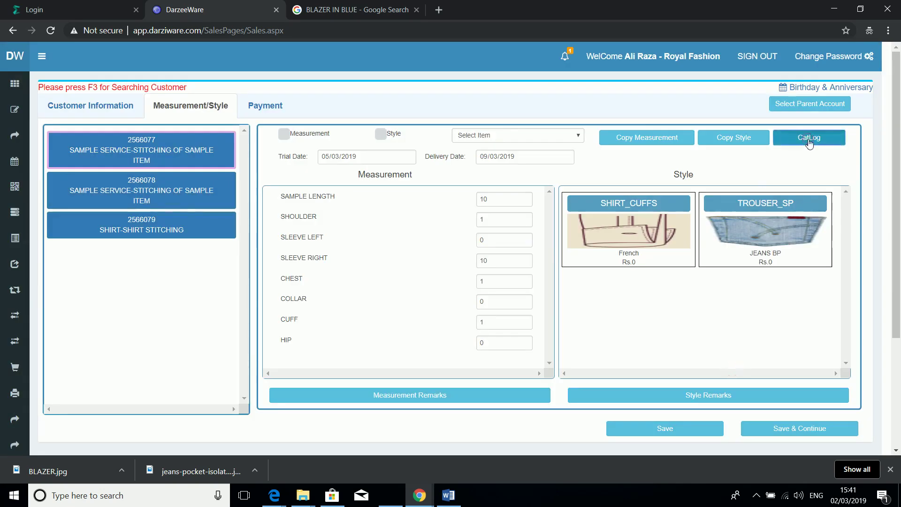
Step: Add the measurement remark ALPHA BETA to item 2566077
left_click(452, 397)
left_click(491, 156)
type("ALPHA BETA")
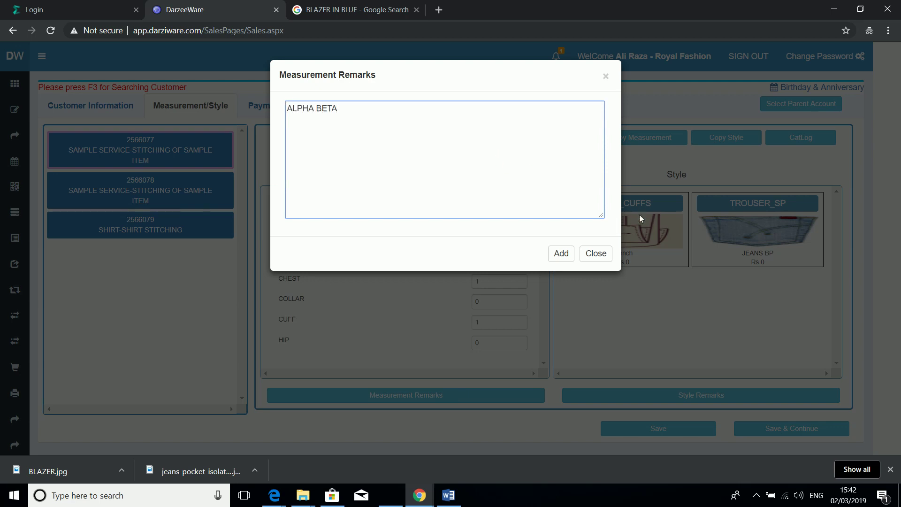
left_click(561, 253)
Step: Add the style remark SAMPLE STYLING REMARKS to item 2566077
left_click(650, 395)
left_click(404, 175)
type("SAMPLE STYLING OPTION")
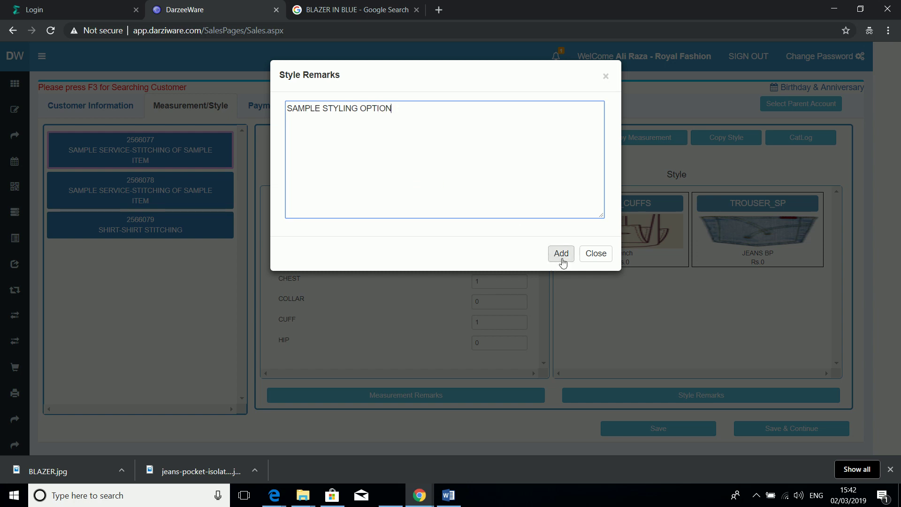
type("REMAKR")
key("BackSpace")
type("RKS")
left_click(561, 257)
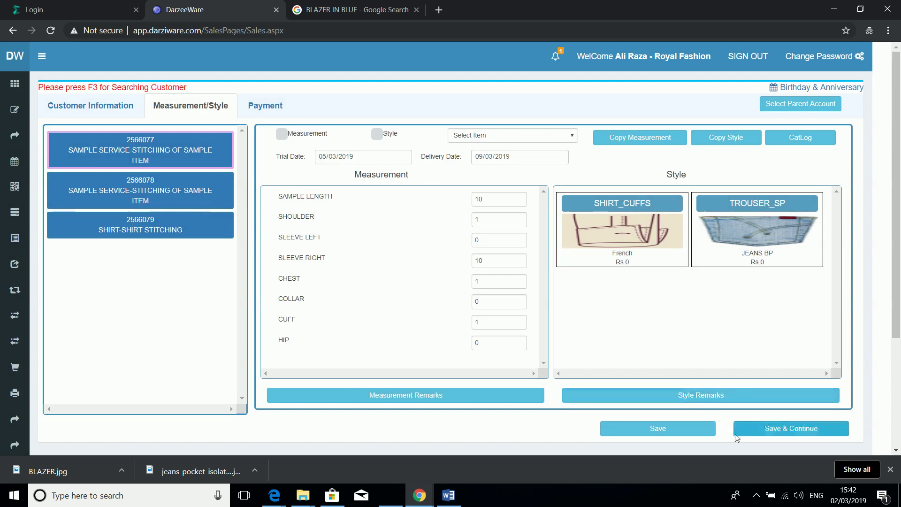
Step: Save item 2566077's measurements and style, then bring up item 2566078
left_click(760, 436)
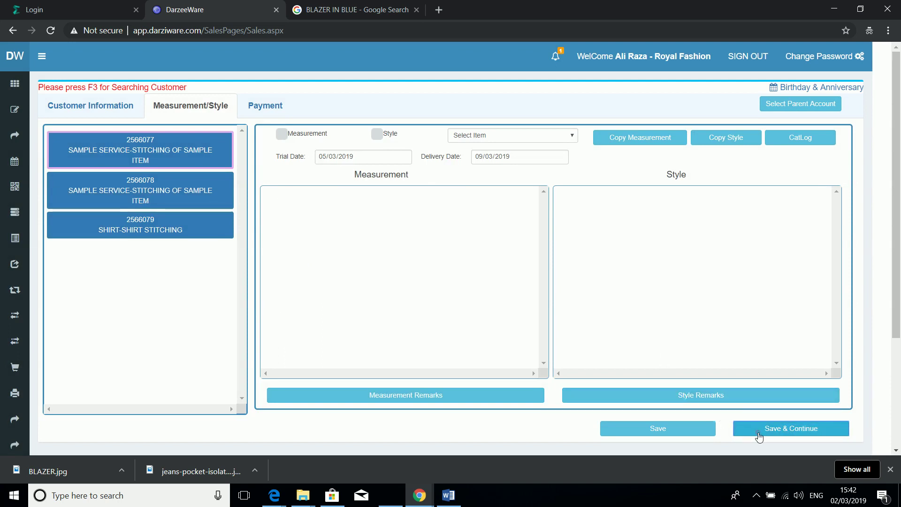
left_click(198, 105)
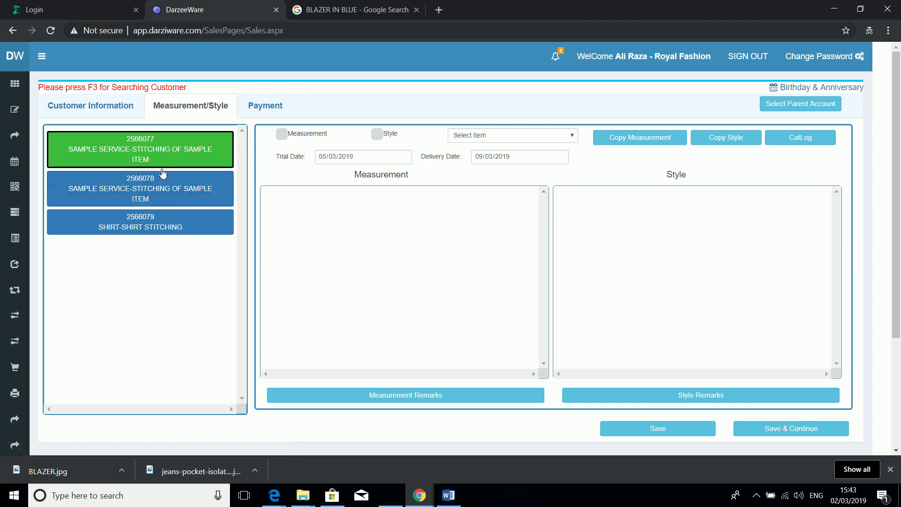
left_click(157, 199)
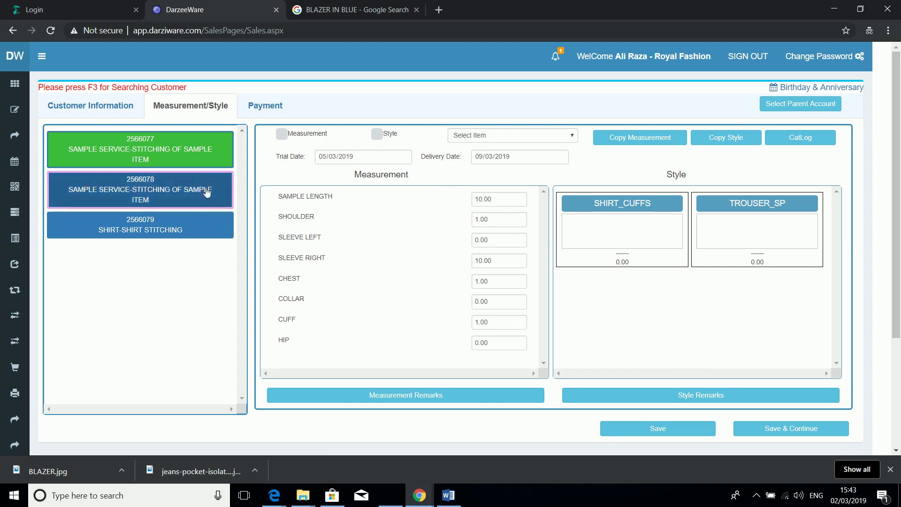
Step: Change item 2566078's sleeve left to 10.00 and save its measurements
left_click(498, 259)
left_click(490, 240)
key("BackSpace")
key("BackSpace")
key("BackSpace")
key("BackSpace")
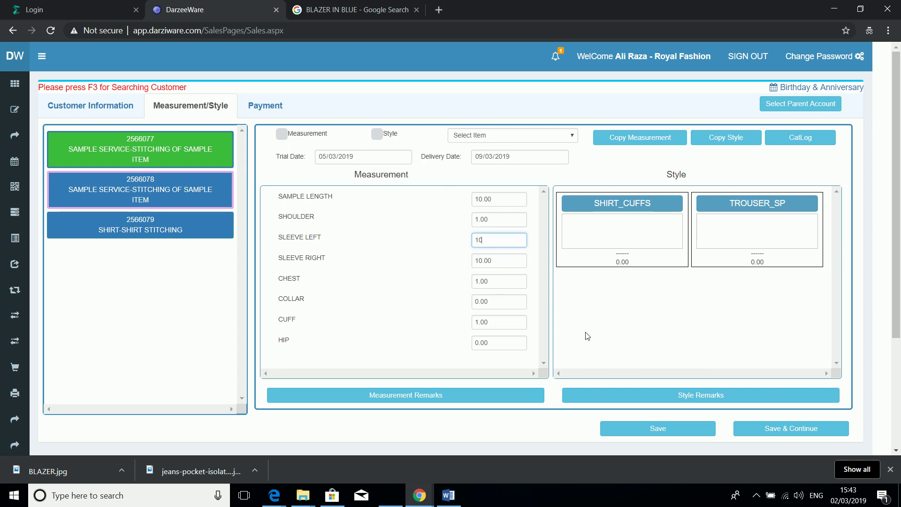
type("10.00")
left_click(692, 427)
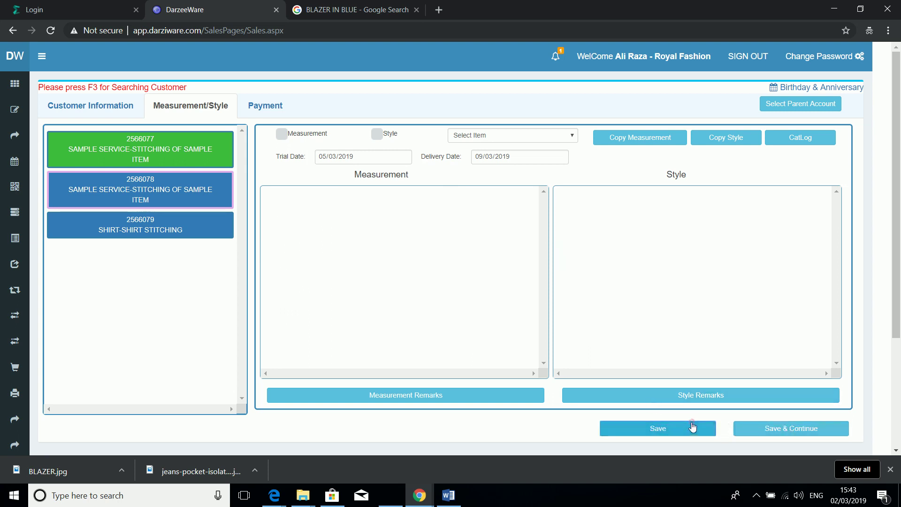
Step: Save the 11000 order on the Payment tab with Discount left at No
left_click(766, 430)
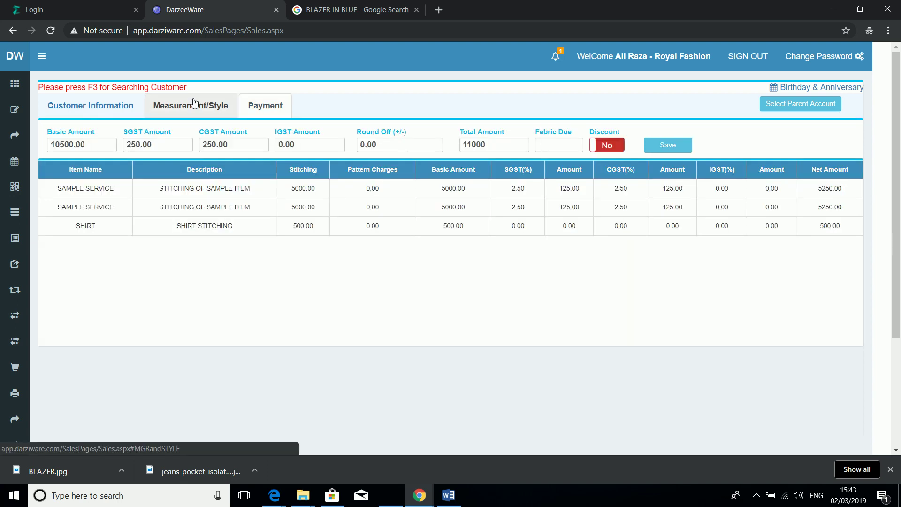
left_click(194, 104)
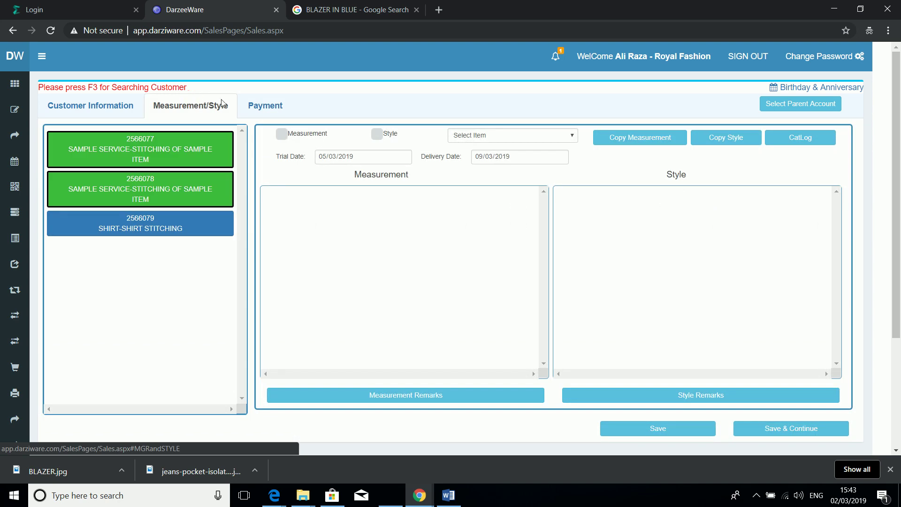
left_click(260, 109)
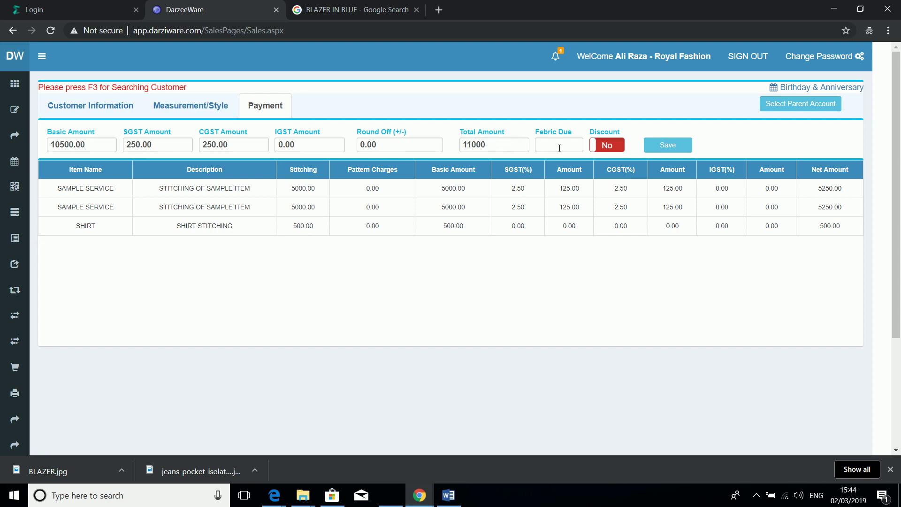
left_click(614, 147)
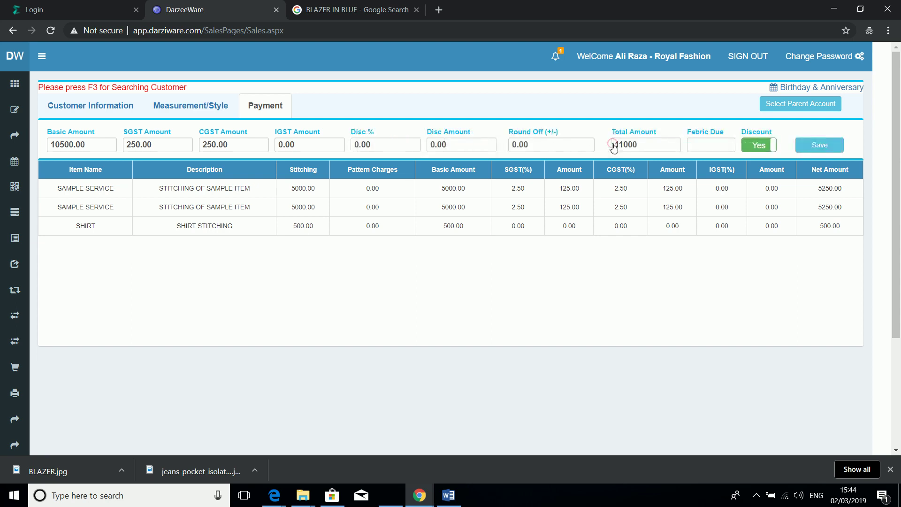
left_click(753, 149)
left_click(674, 147)
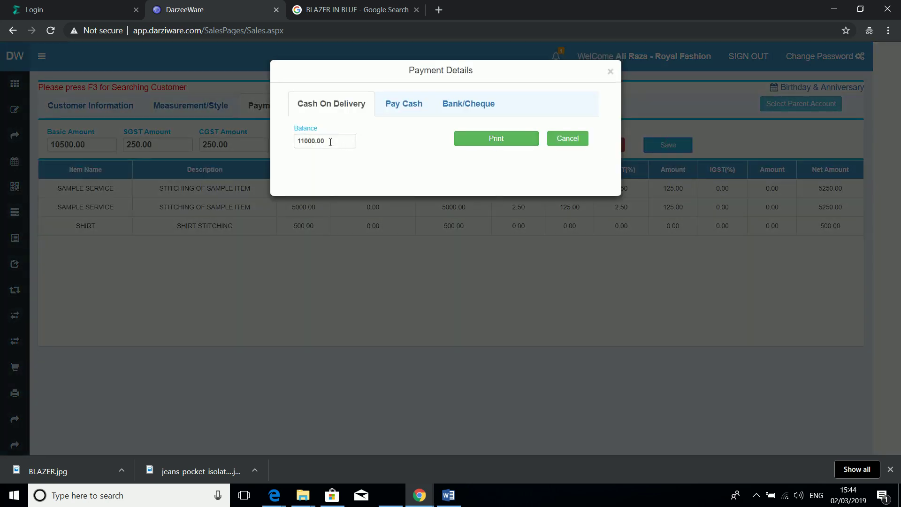
Step: Record a 5000 cash-in-hand payment and print it
left_click(401, 102)
left_click(328, 139)
type("5000")
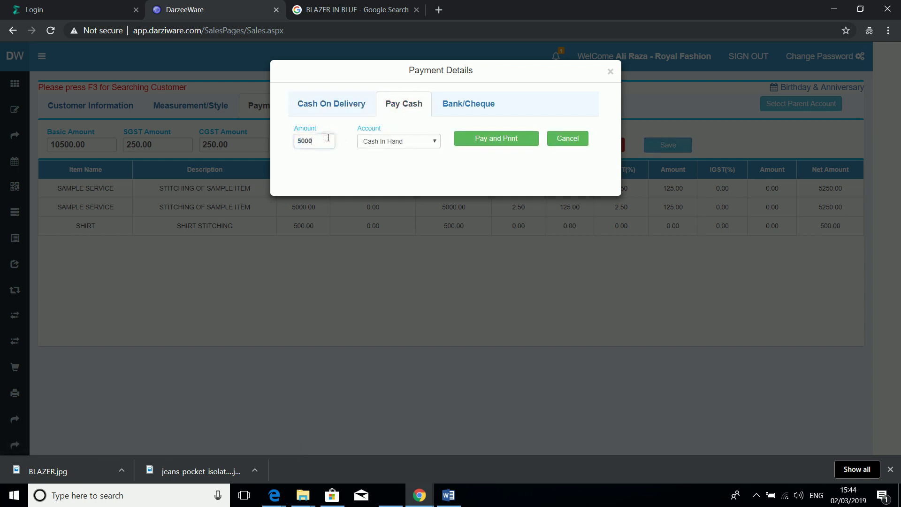
left_click(483, 138)
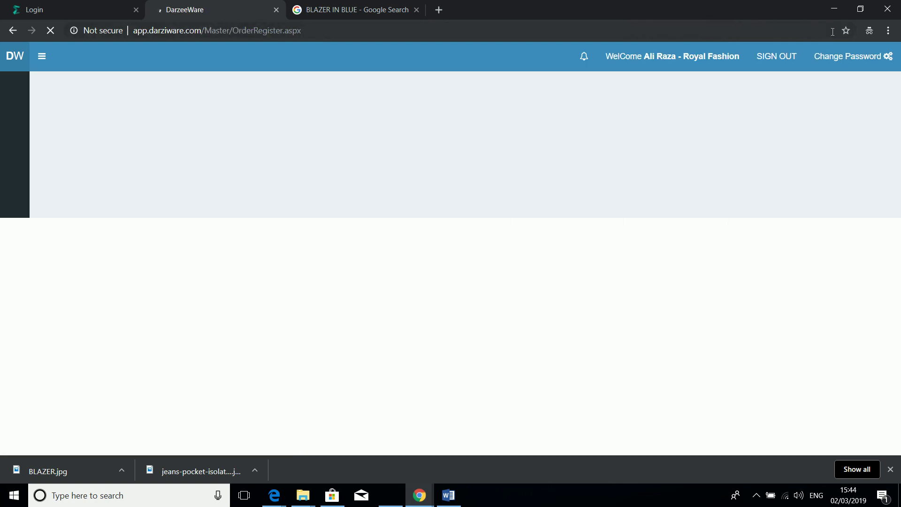
Step: Open Chrome's site settings page for app.darziware.com from the Not secure chip
left_click(833, 31)
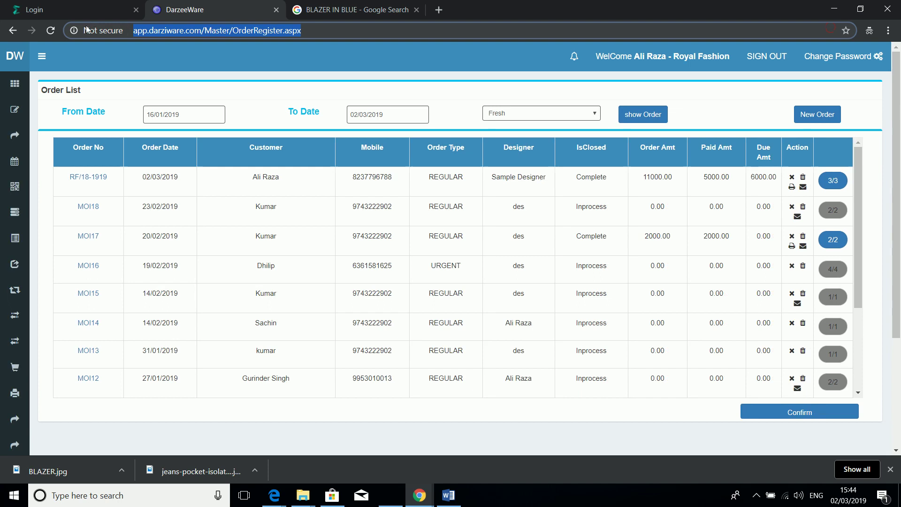
left_click(81, 31)
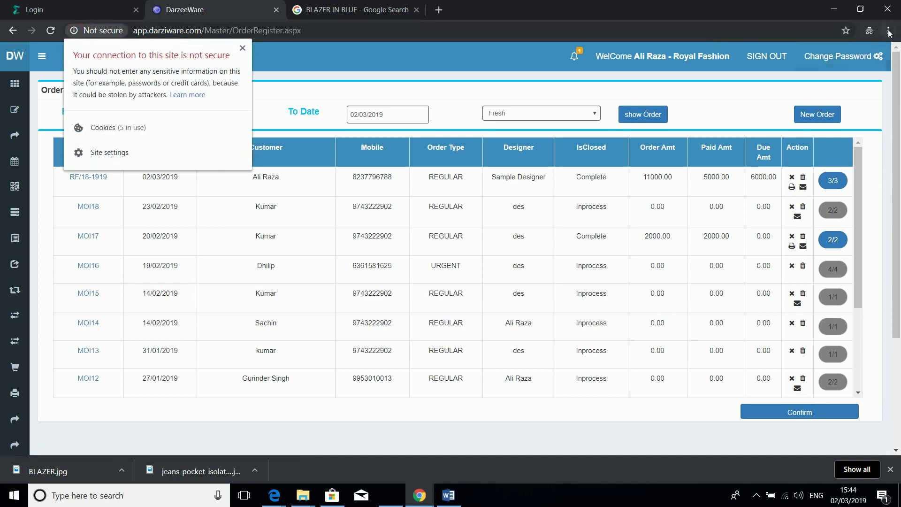
left_click(116, 152)
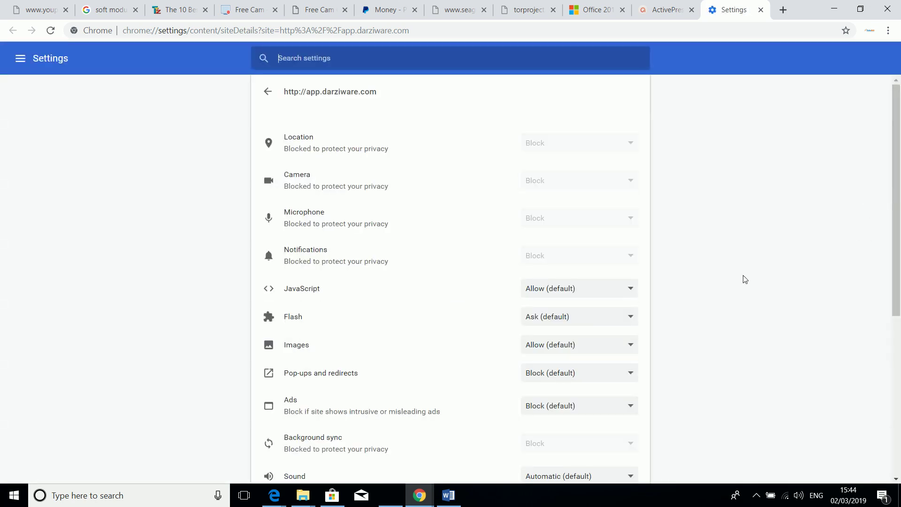
Step: Set Pop-ups and redirects to Allow for app.darziware.com, then return to the DarzeeWare window
left_click(578, 374)
left_click(555, 398)
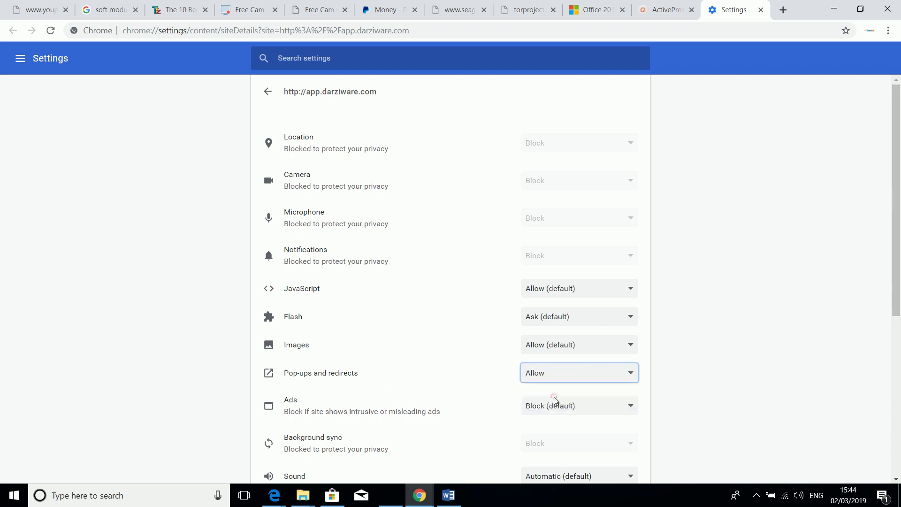
left_click_drag(897, 210, 900, 368)
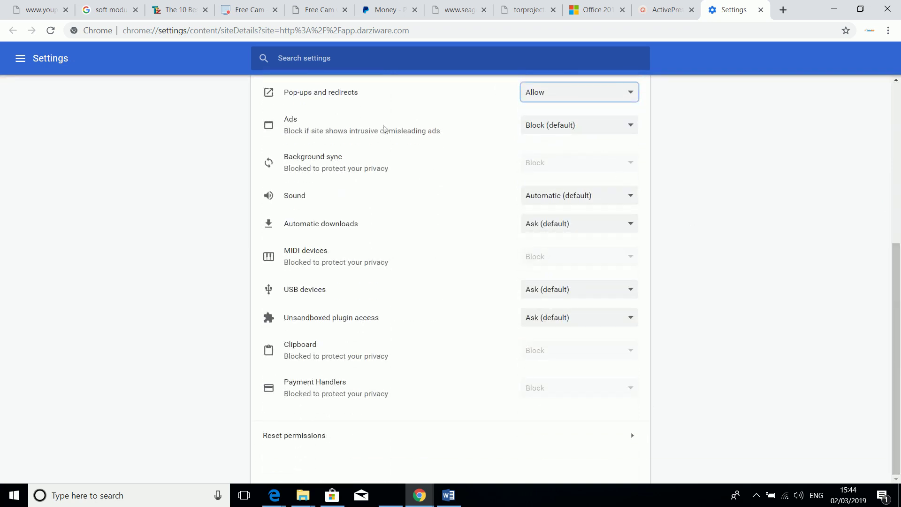
left_click_drag(282, 90, 344, 88)
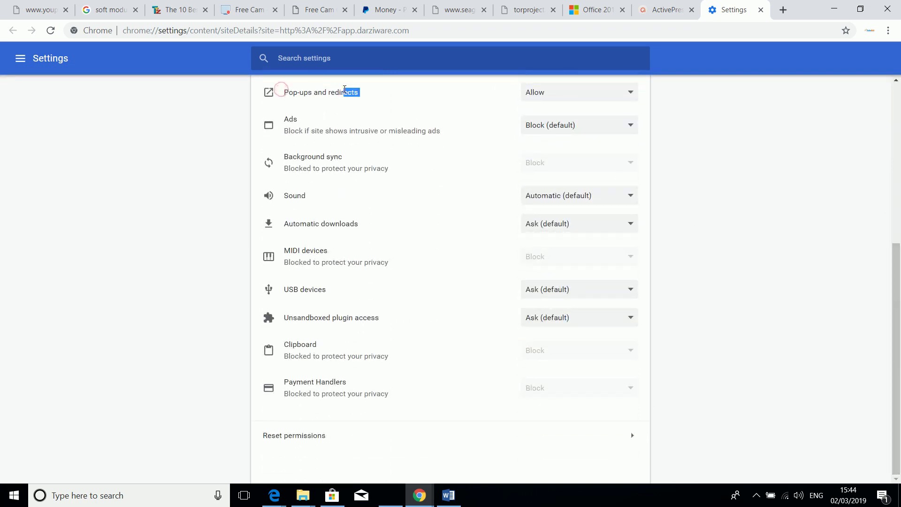
left_click_drag(897, 259, 899, 100)
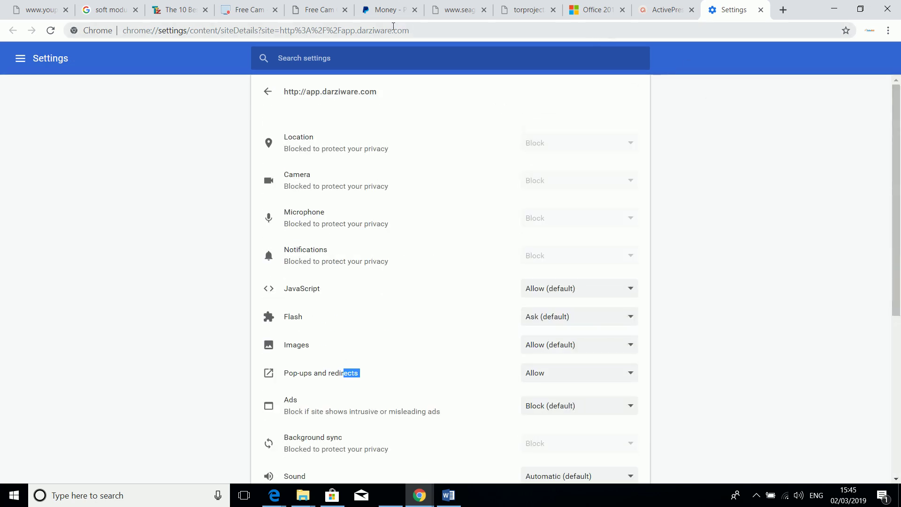
mouse_move(419, 494)
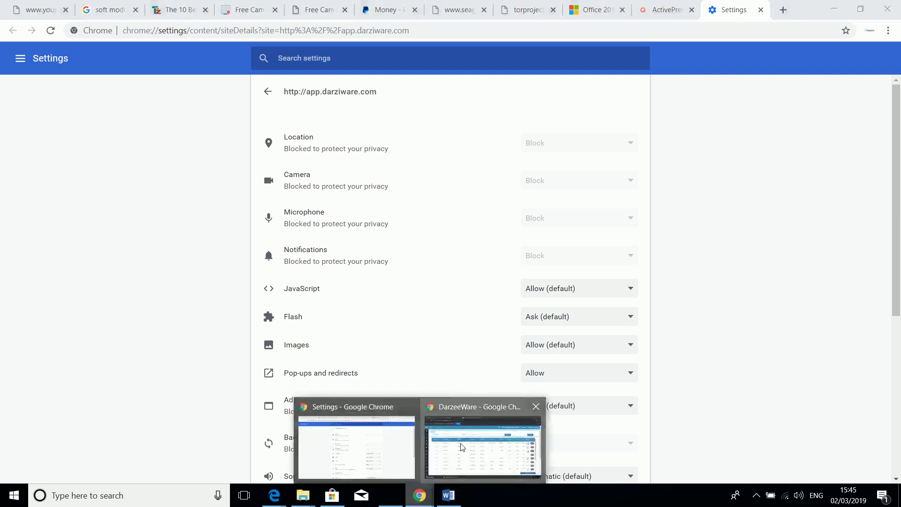
left_click(484, 441)
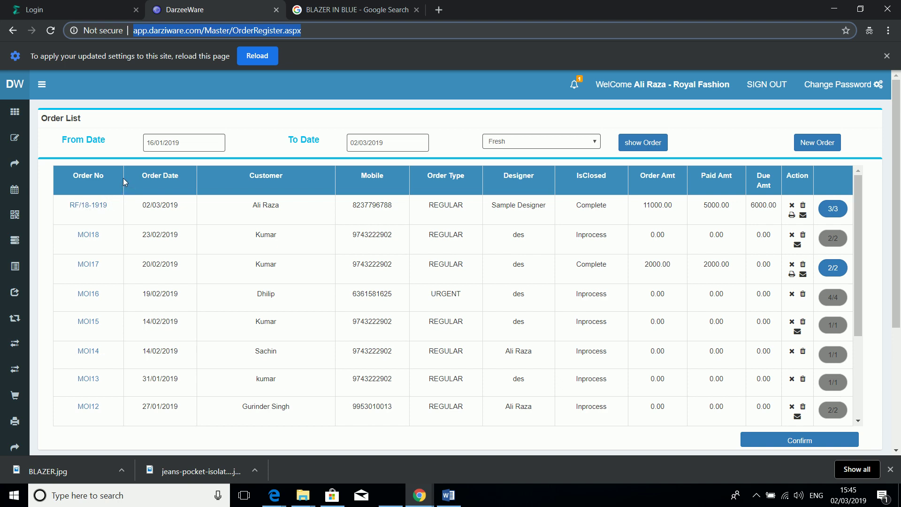
Step: Open the tax invoice for the top 11000 order and review it
left_click(792, 216)
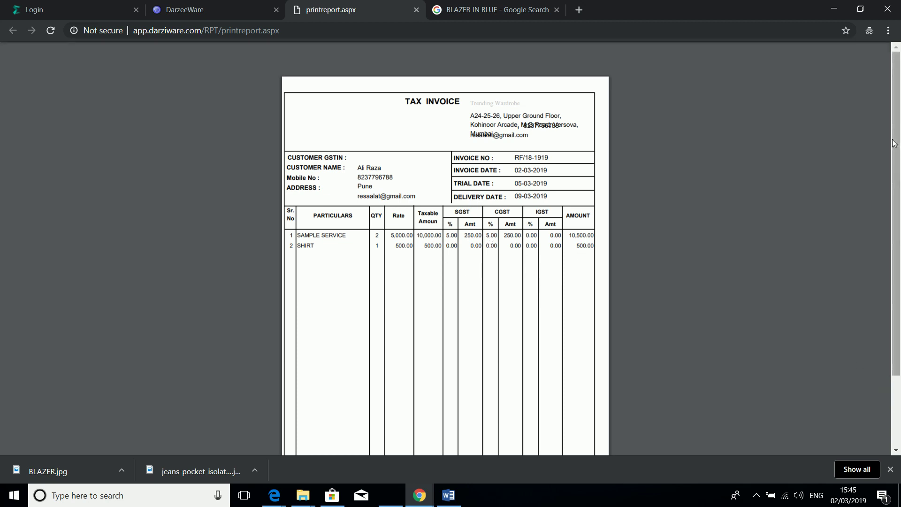
scroll(801, 185, "down", 2)
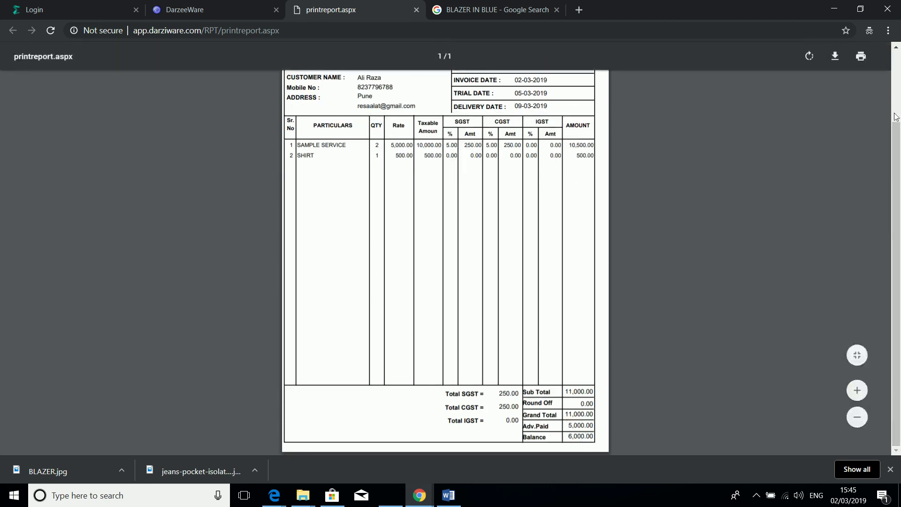
left_click(897, 90)
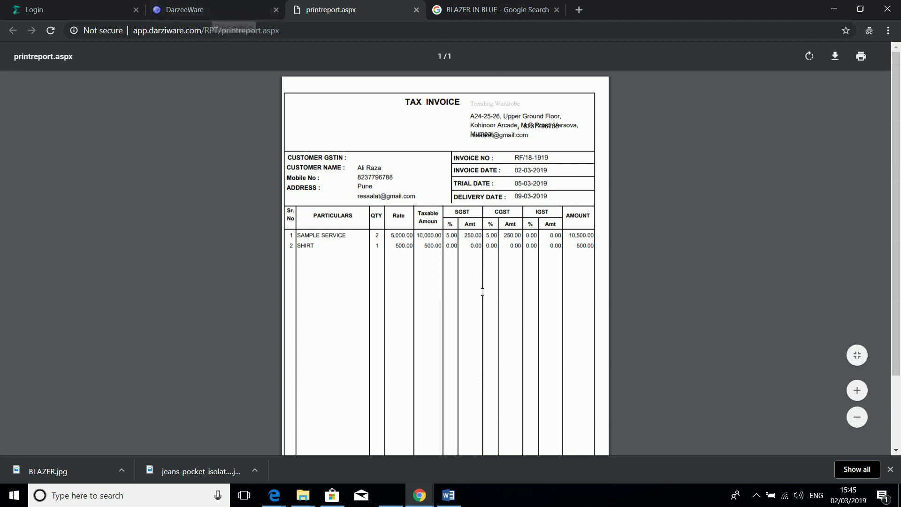
Step: Stop the screen recording from the system tray
left_click(757, 499)
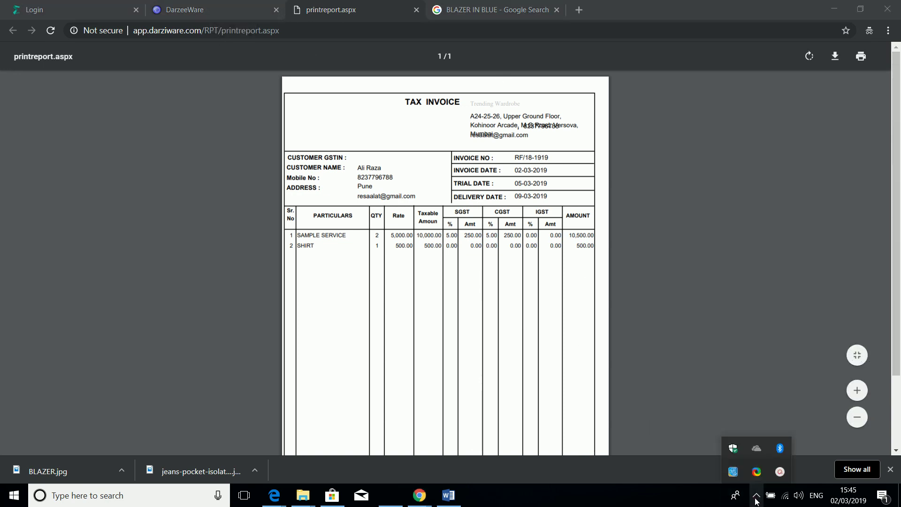
mouse_move(777, 476)
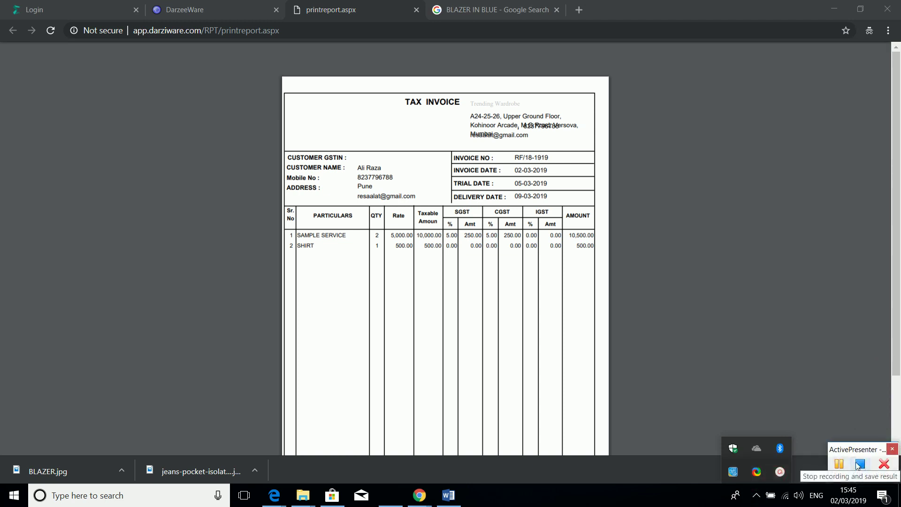
left_click(862, 470)
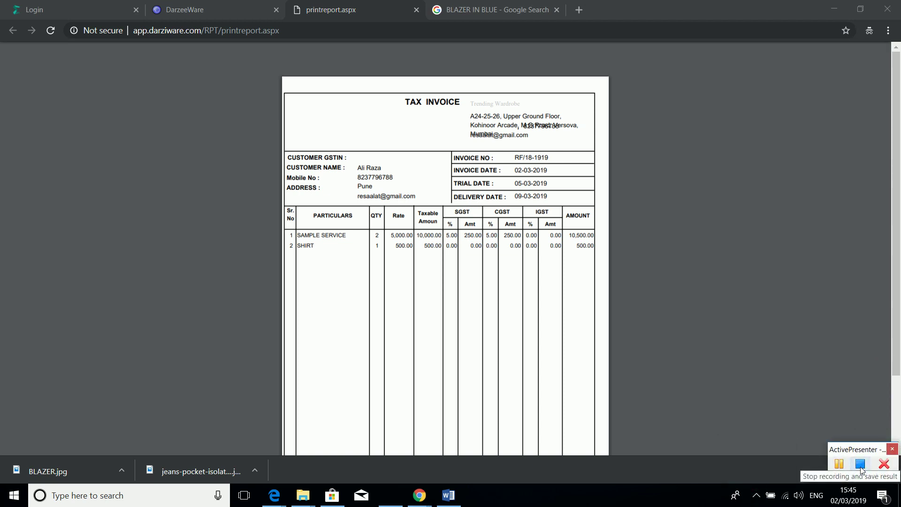